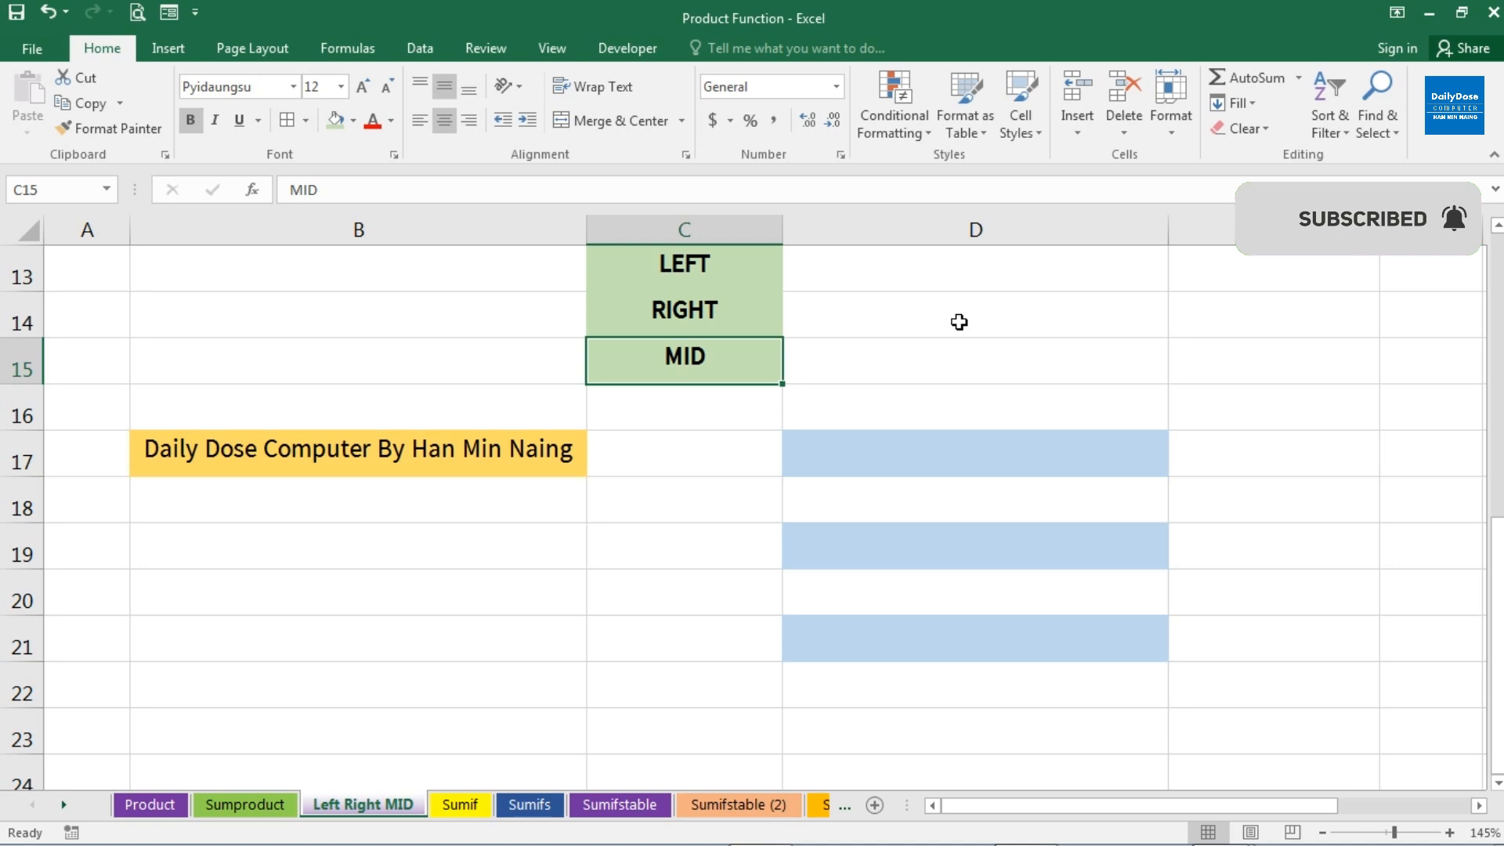
# Review the LEFT, RIGHT and MID labels in C13:C15 and the source text in B17
pyautogui.click(719, 273)
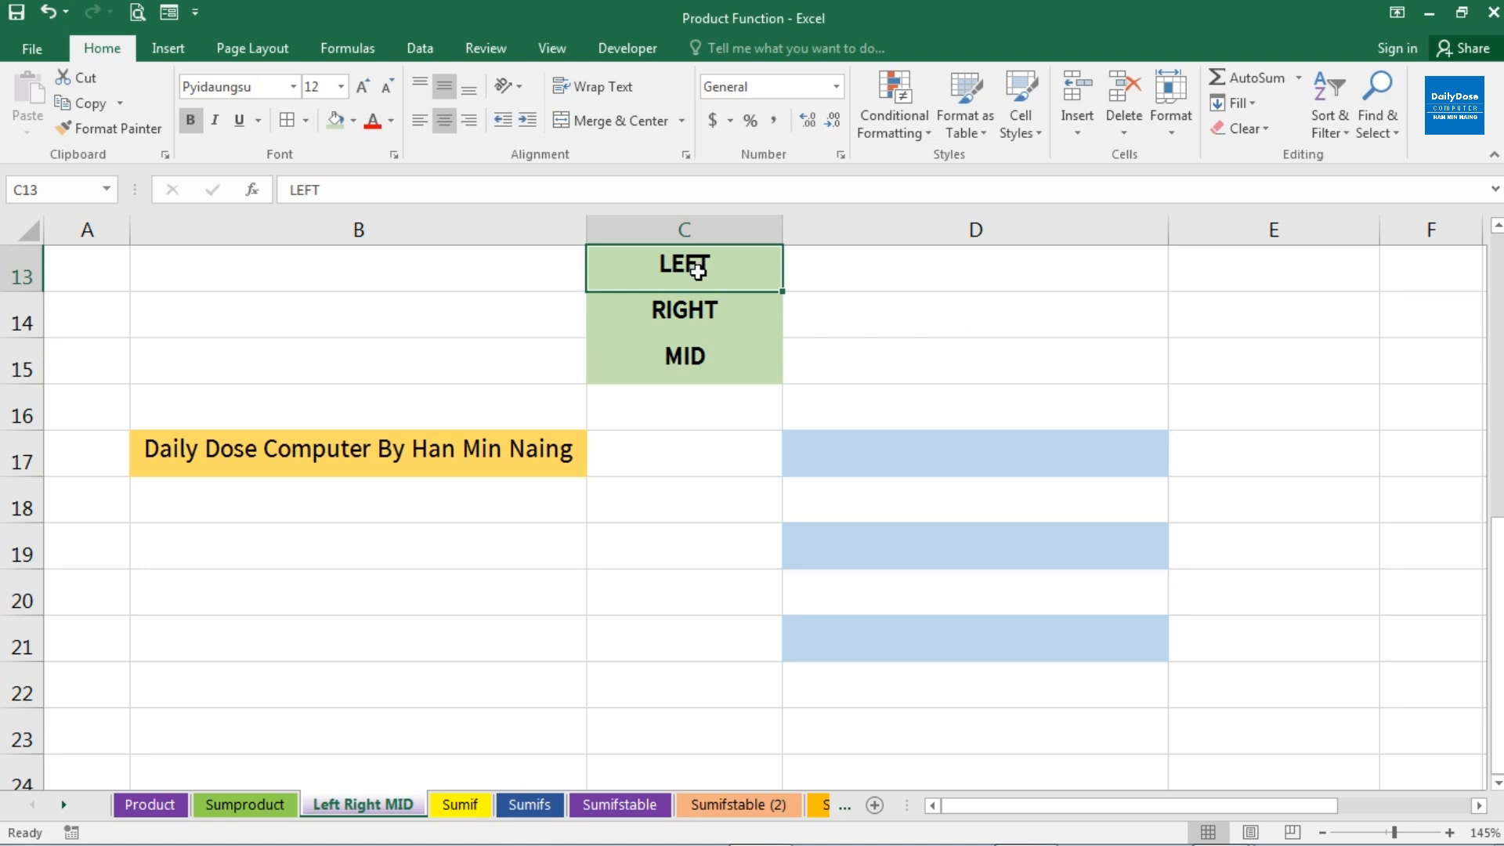
pyautogui.click(227, 451)
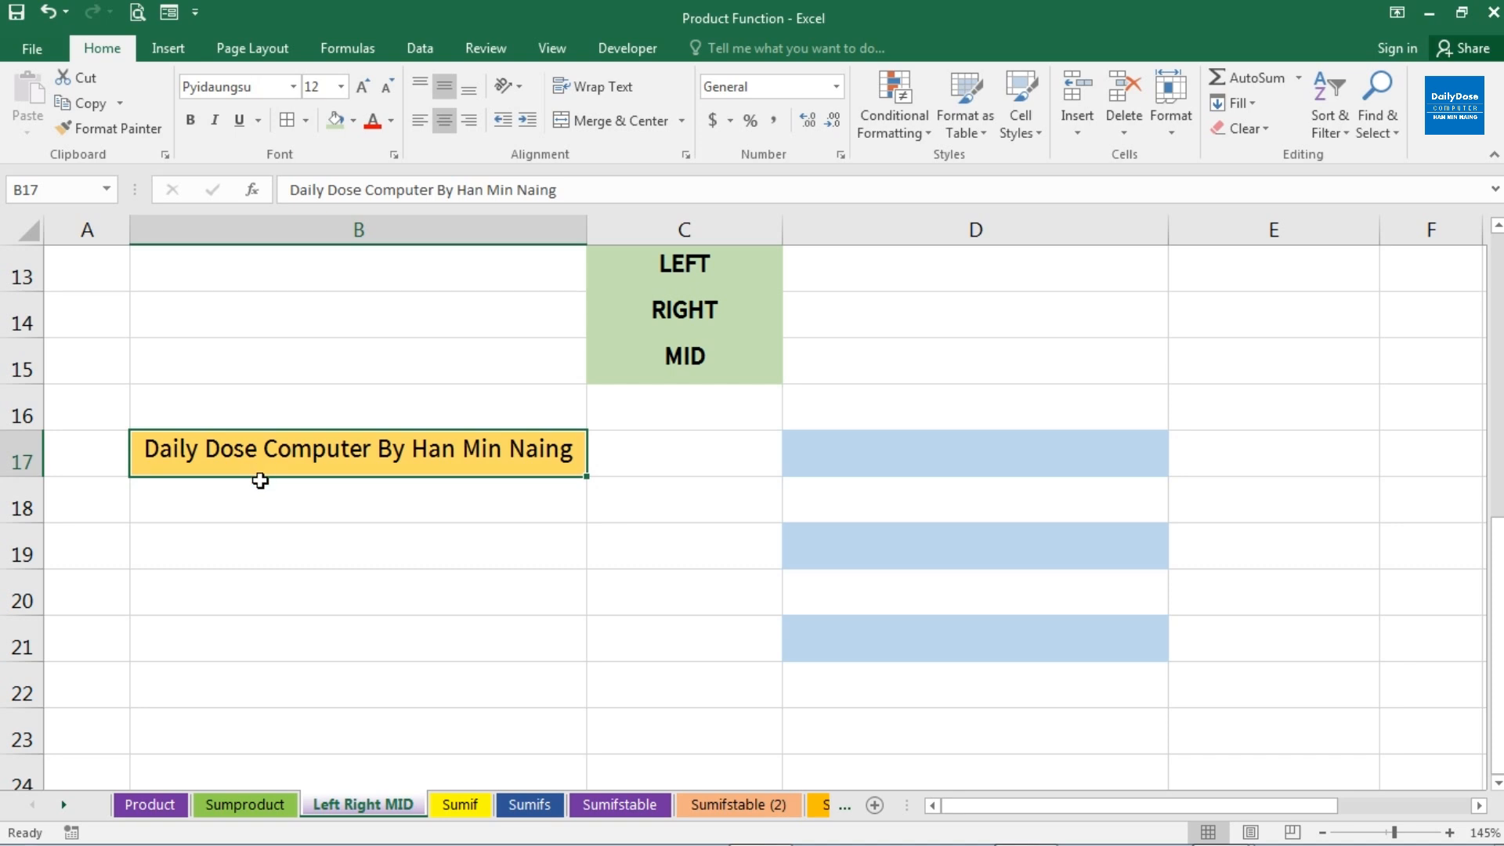
pyautogui.click(689, 274)
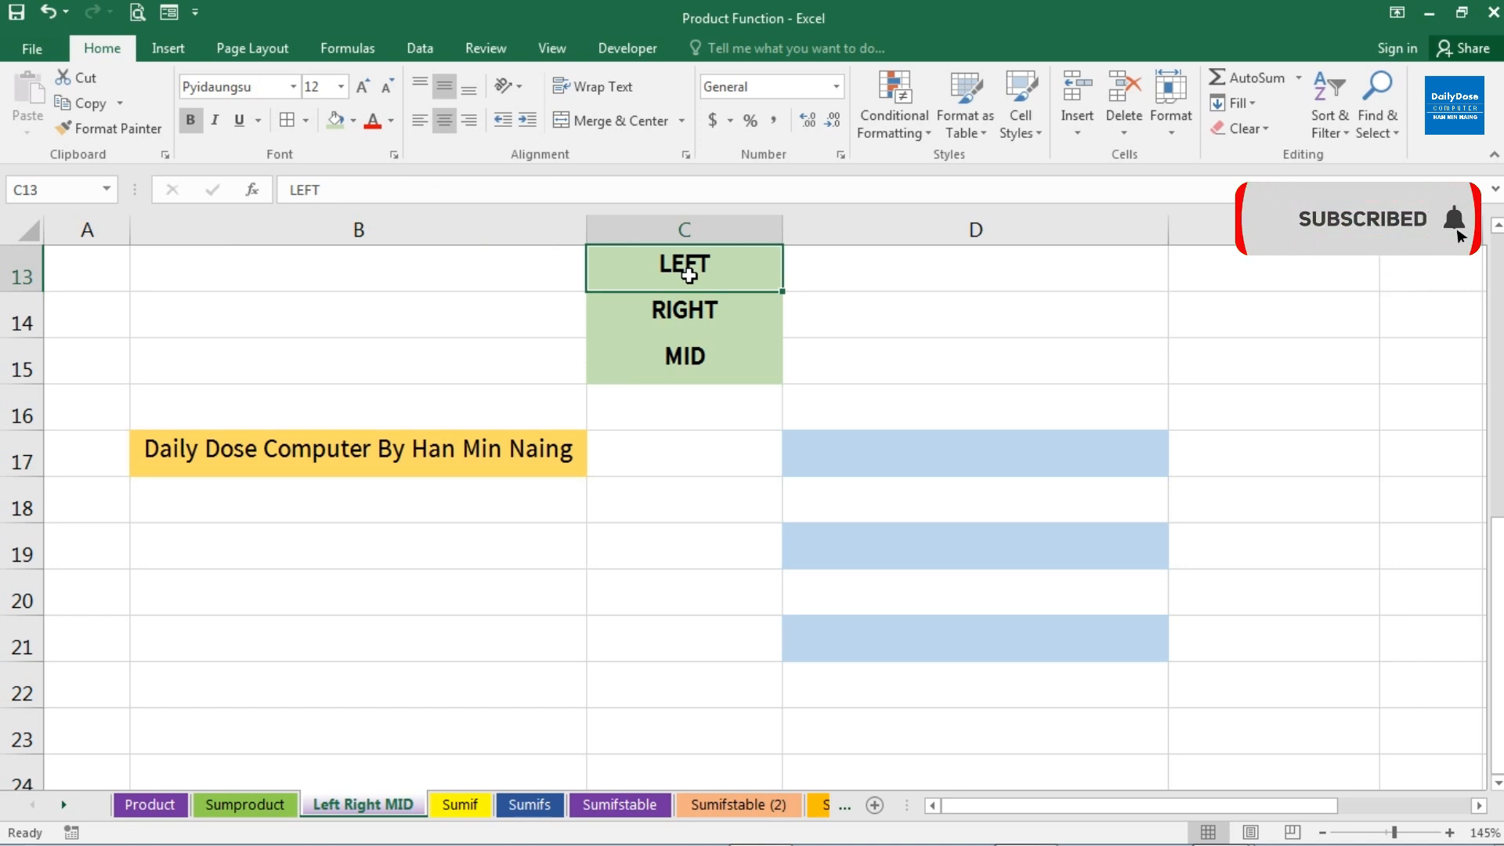
pyautogui.click(687, 325)
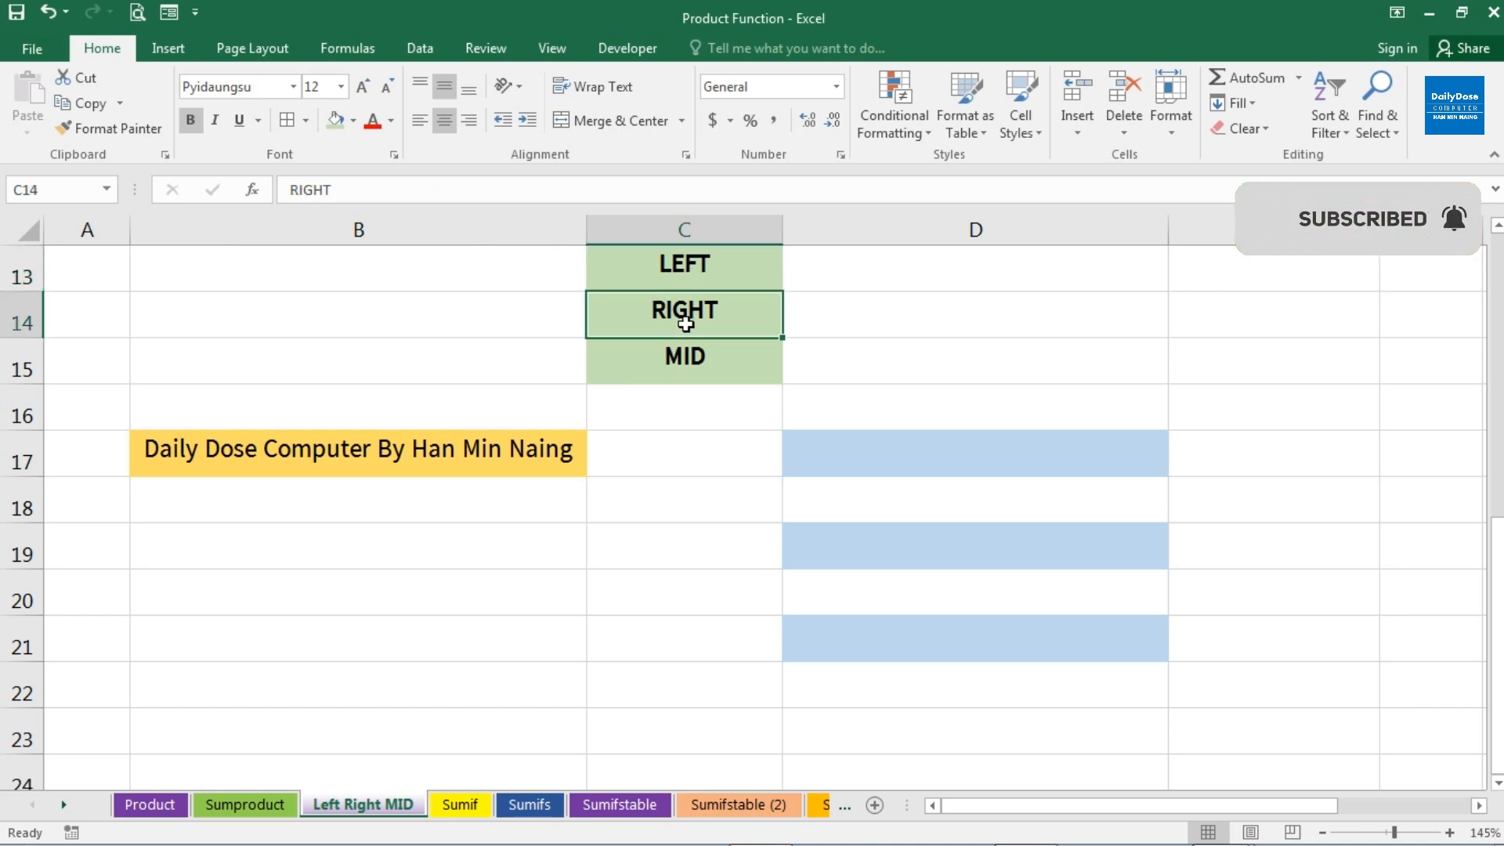
pyautogui.click(376, 458)
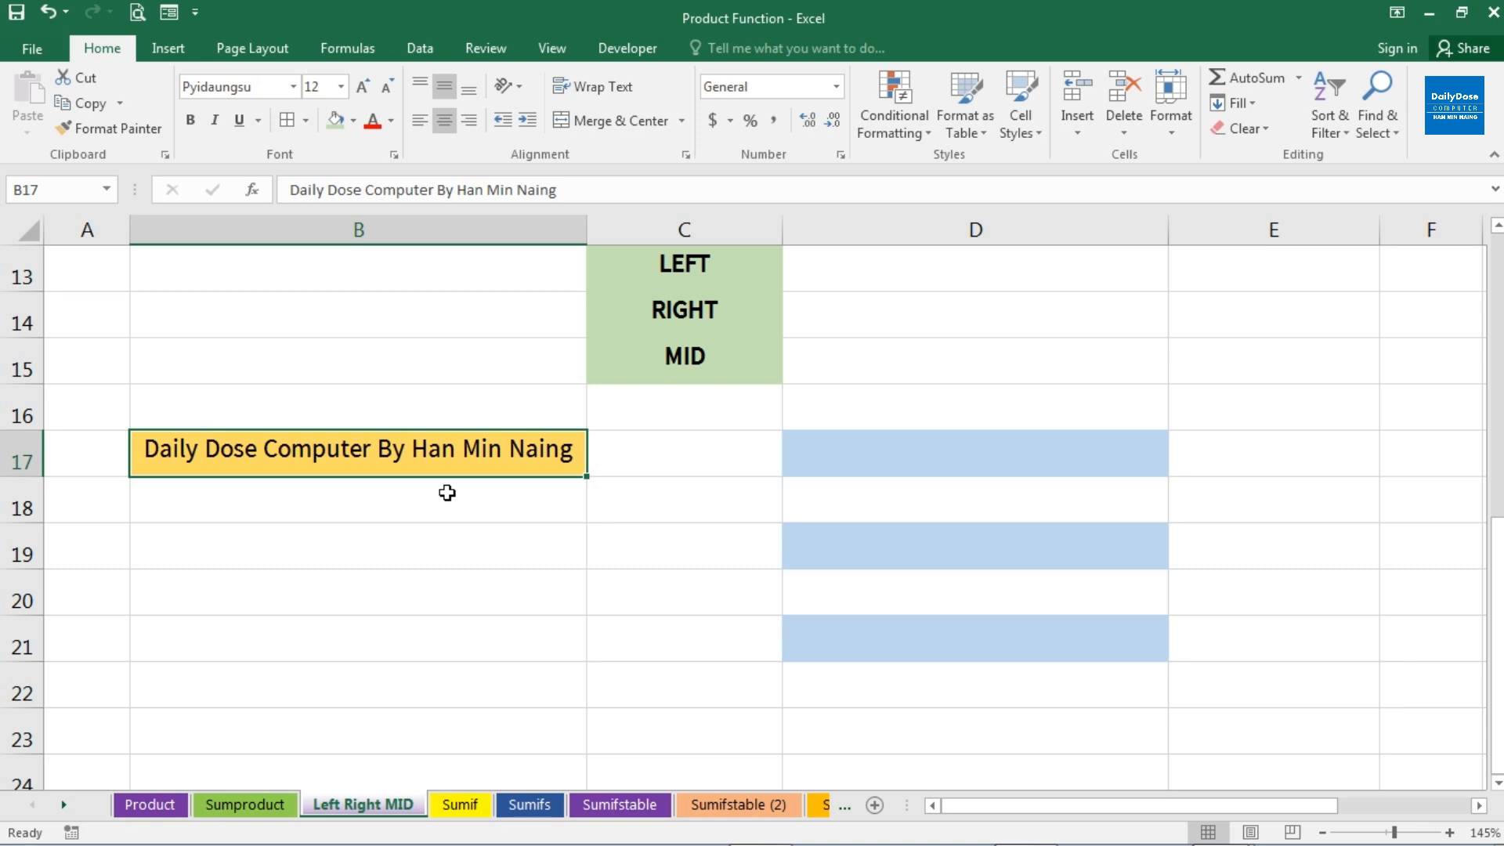
pyautogui.click(683, 357)
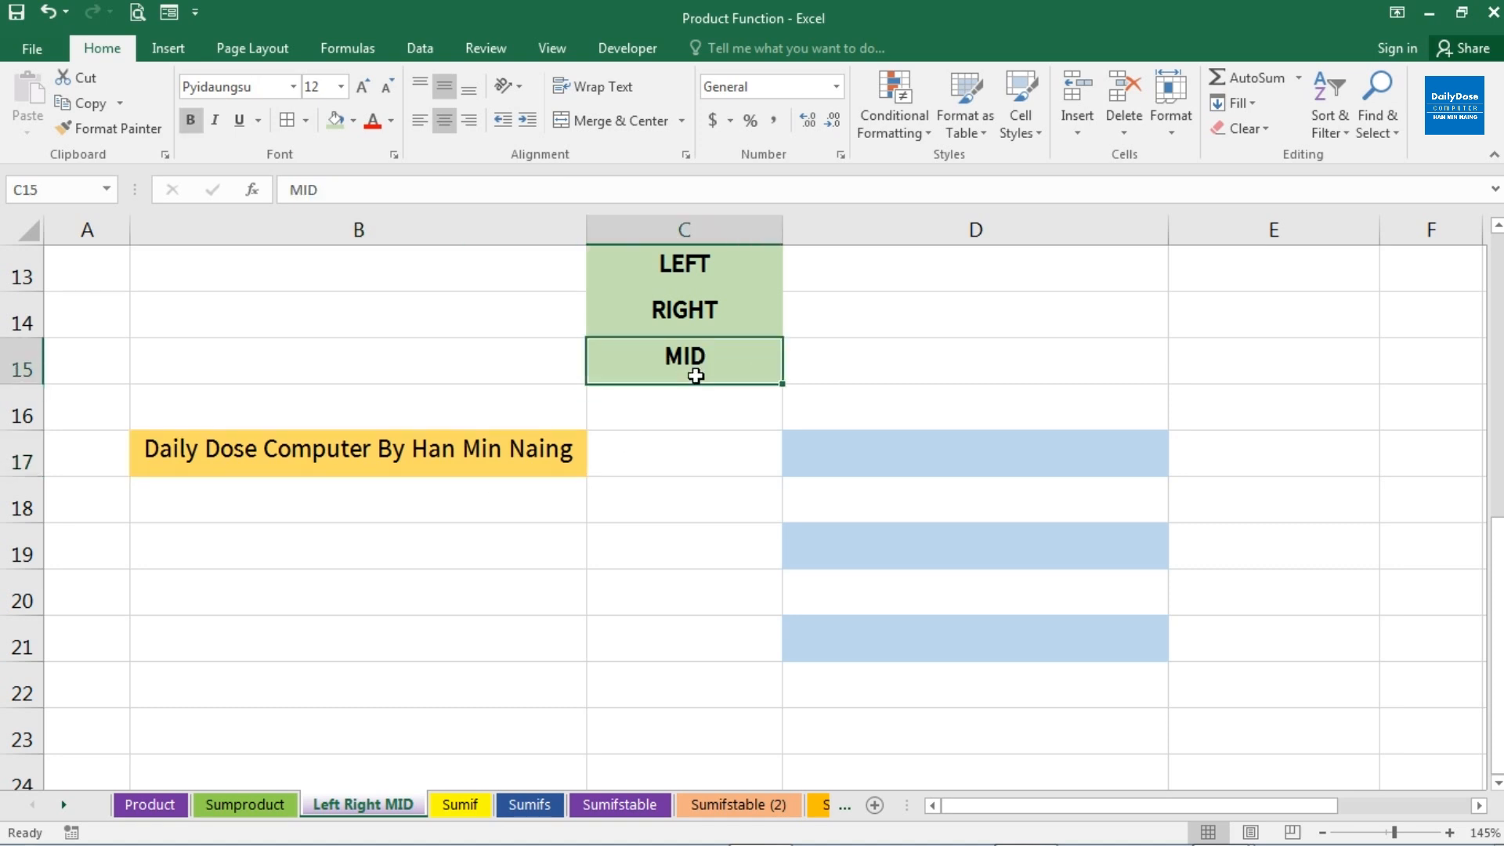
pyautogui.click(465, 462)
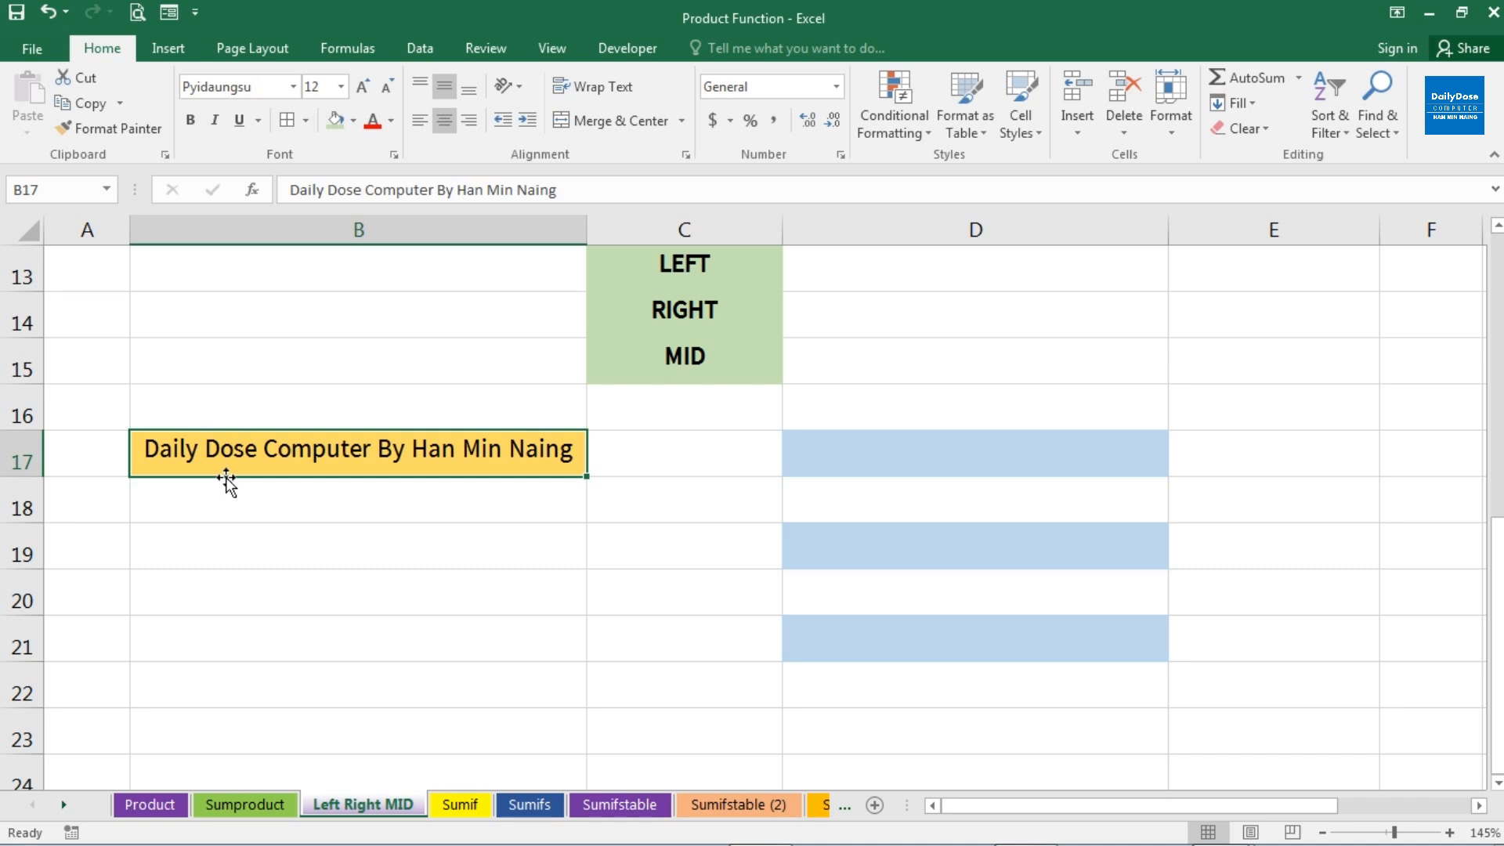
# Extract the first 5 characters of B17 into D17 with the formula =LEFT(B17,5)
pyautogui.click(811, 467)
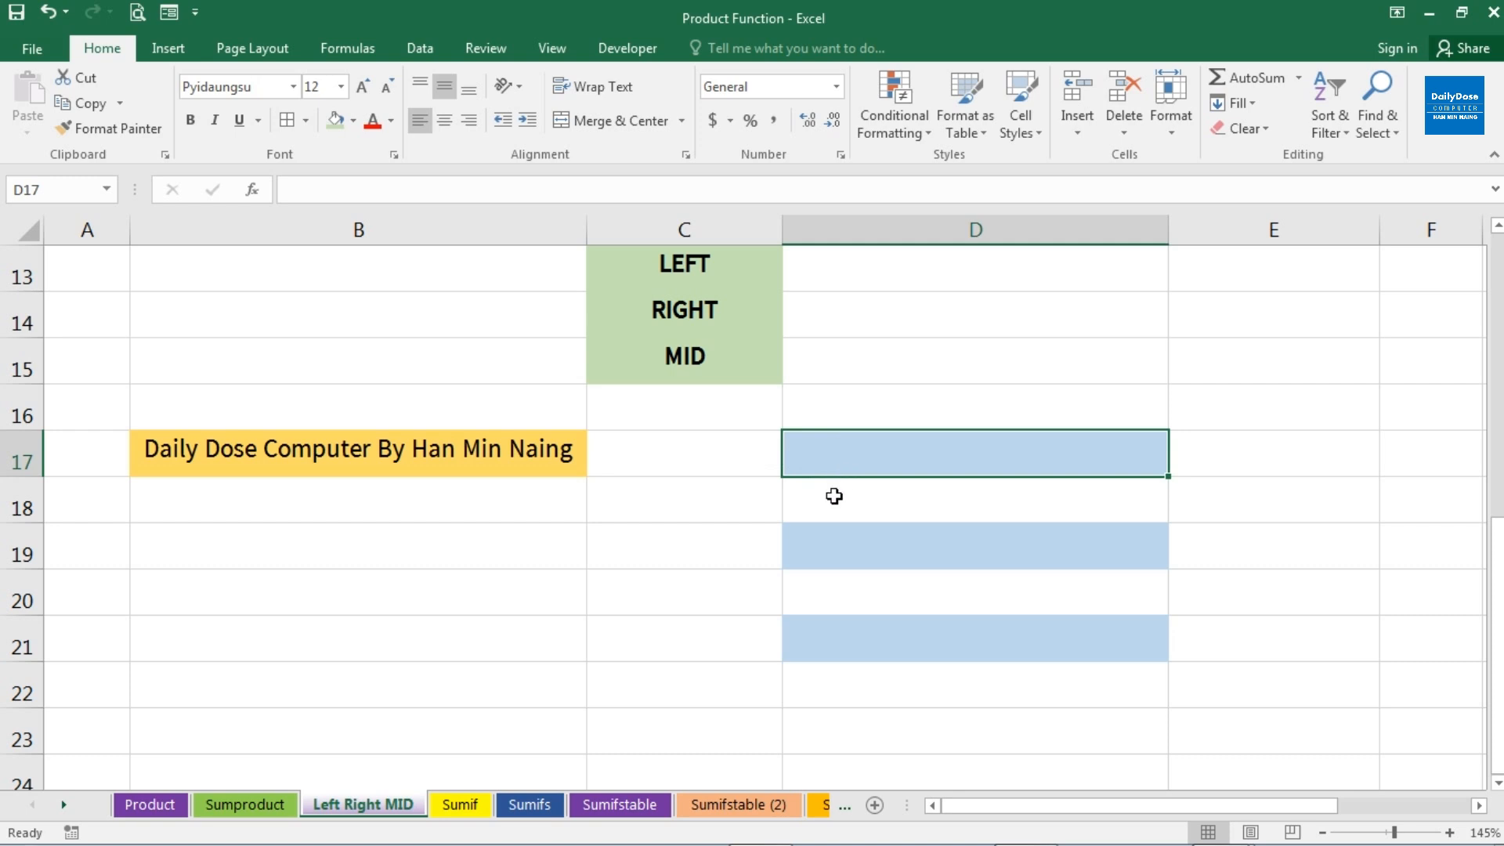
pyautogui.write('=')
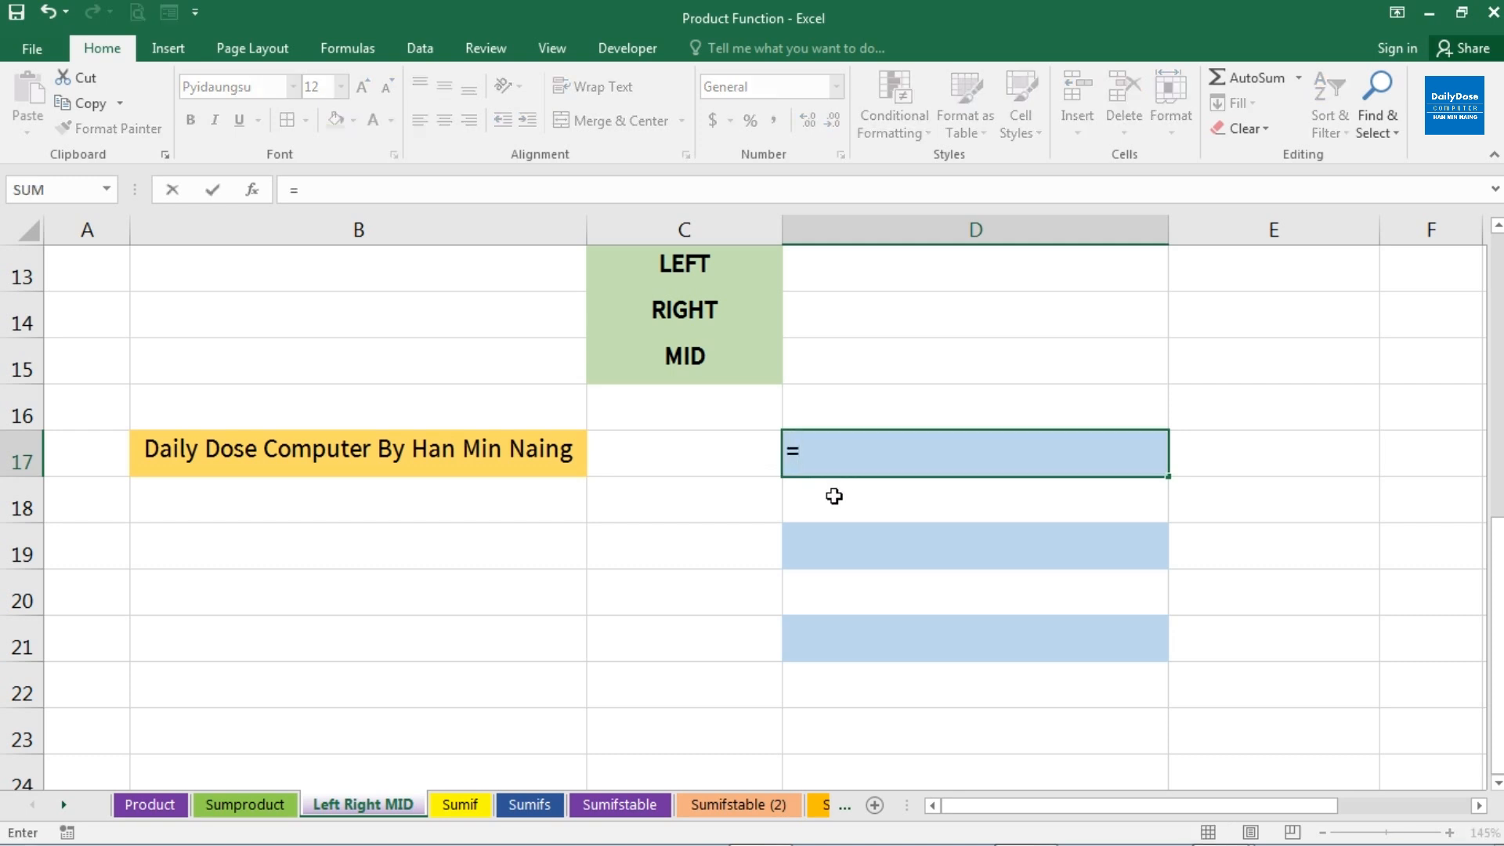
pyautogui.write('le')
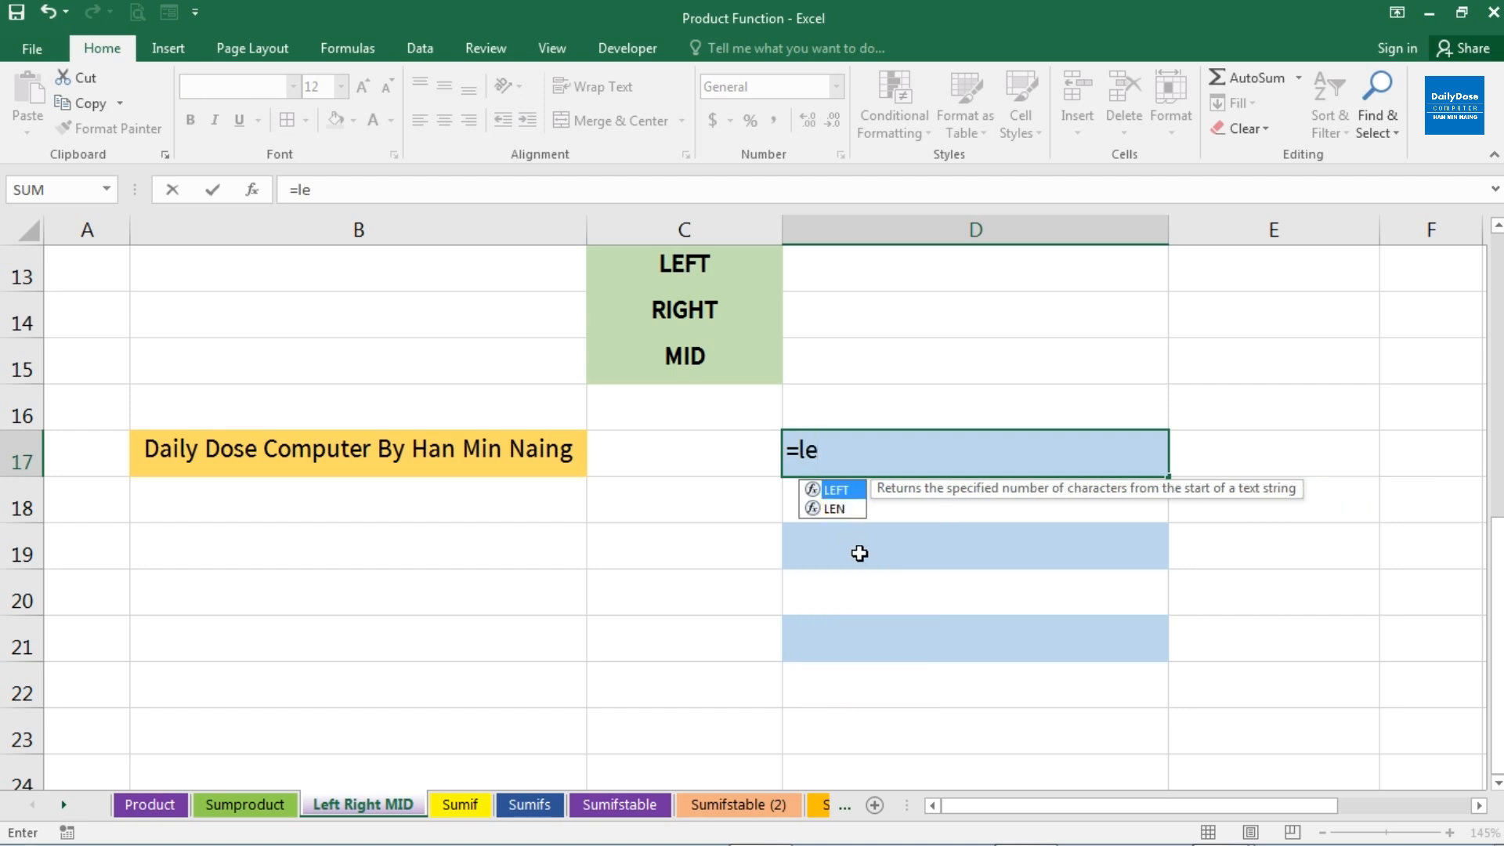
pyautogui.press('Tab')
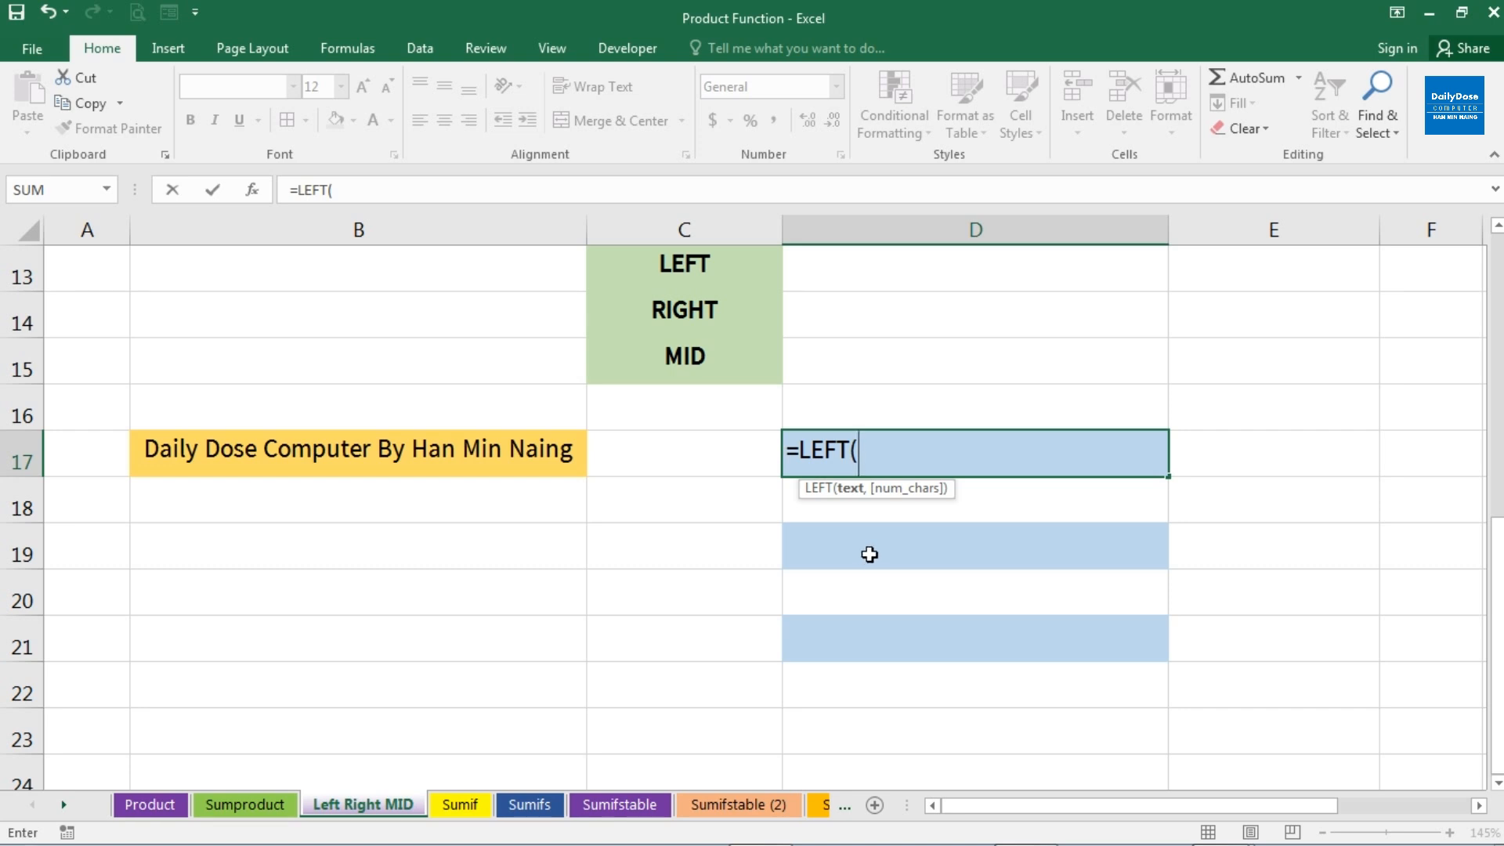
pyautogui.click(441, 449)
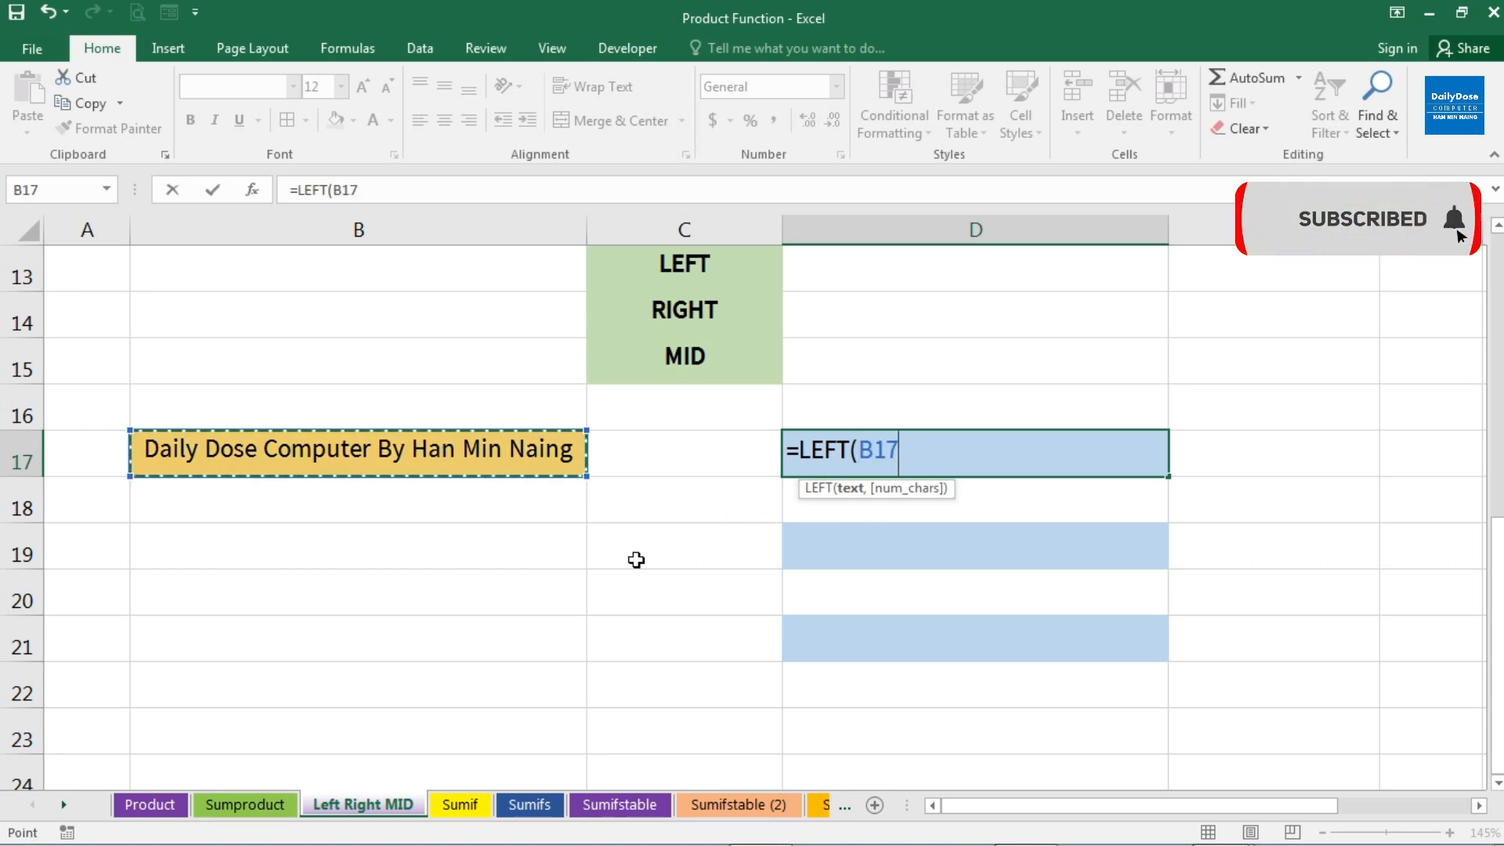
pyautogui.write(',5')
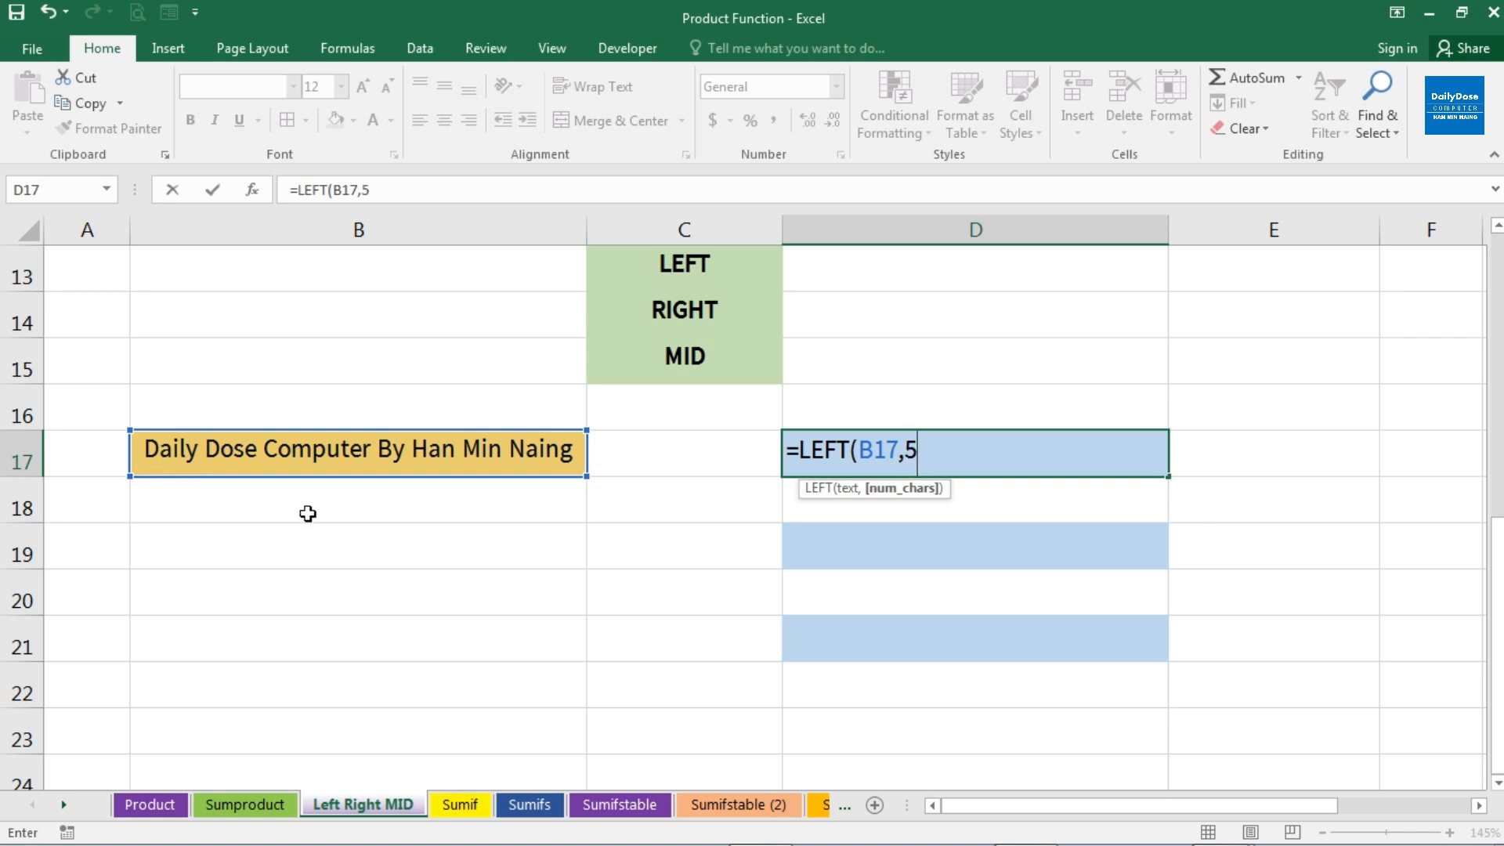
pyautogui.write(')')
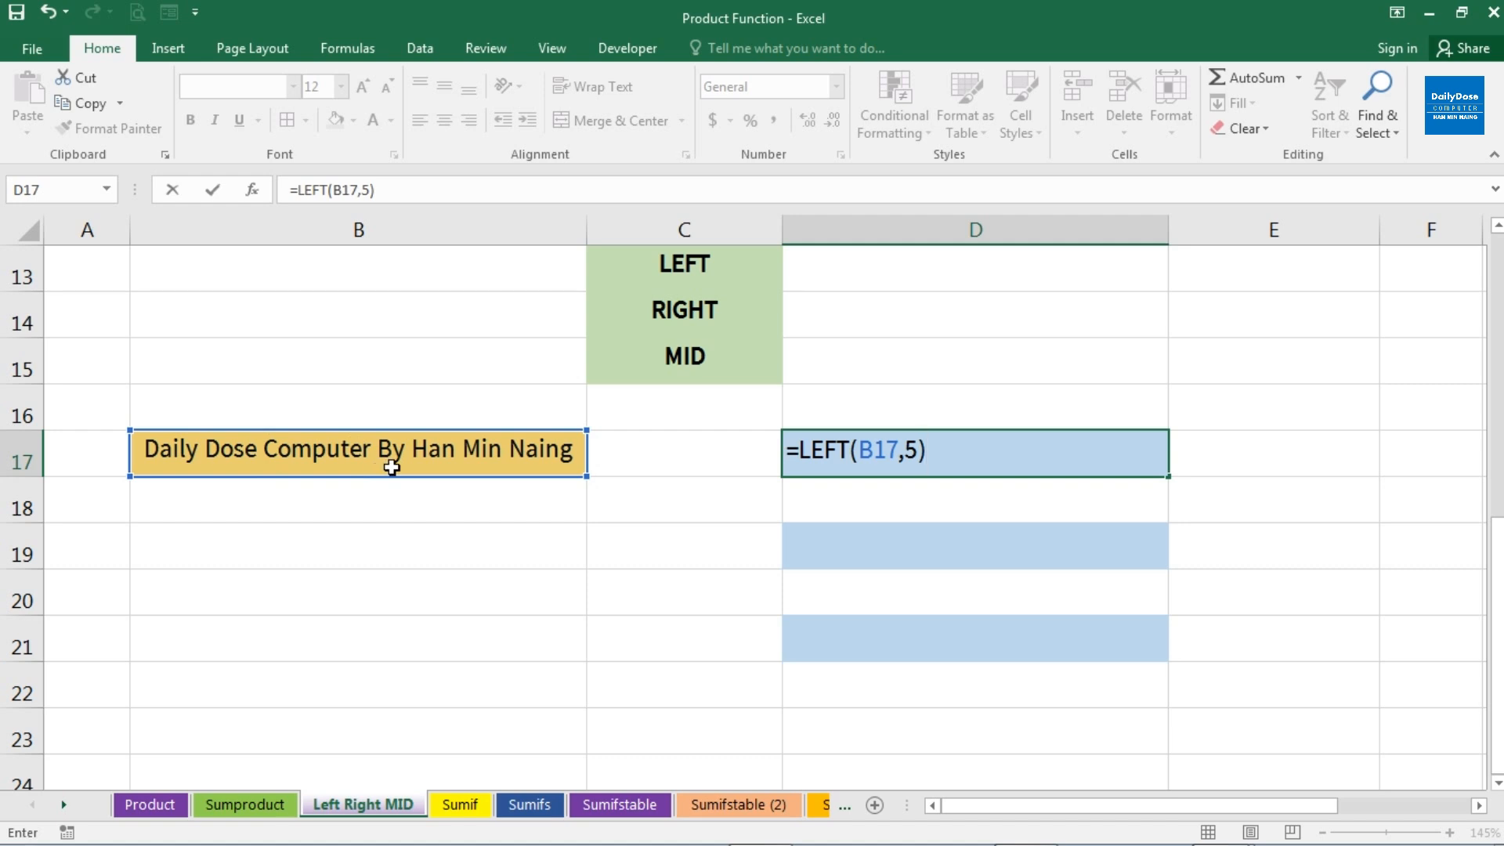
pyautogui.press('Return')
pyautogui.click(959, 477)
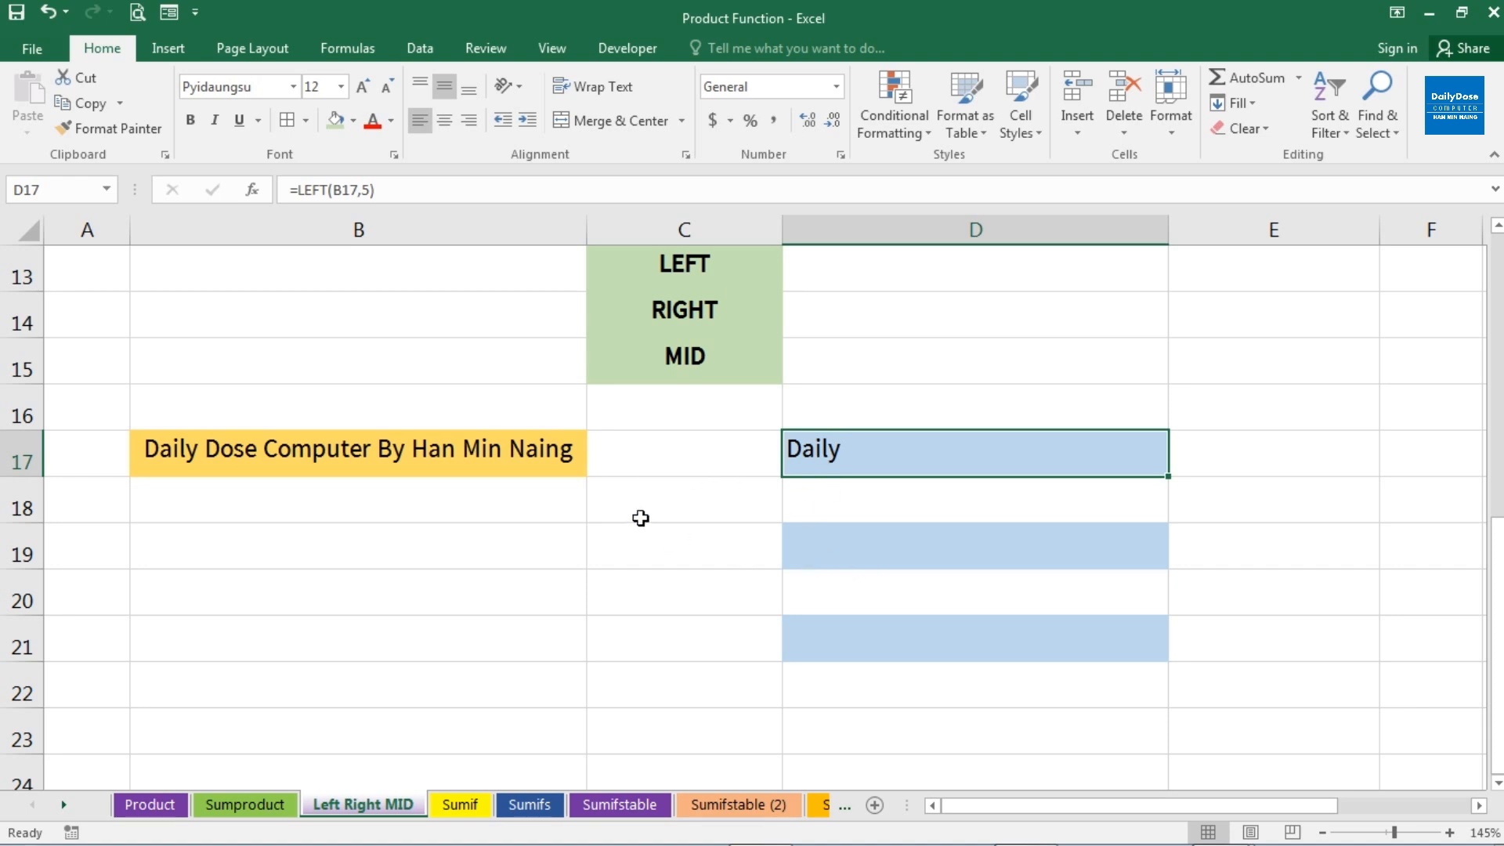
# Extract the first 10 characters of B17 into D19 with the formula =LEFT(B17,10)
pyautogui.click(805, 545)
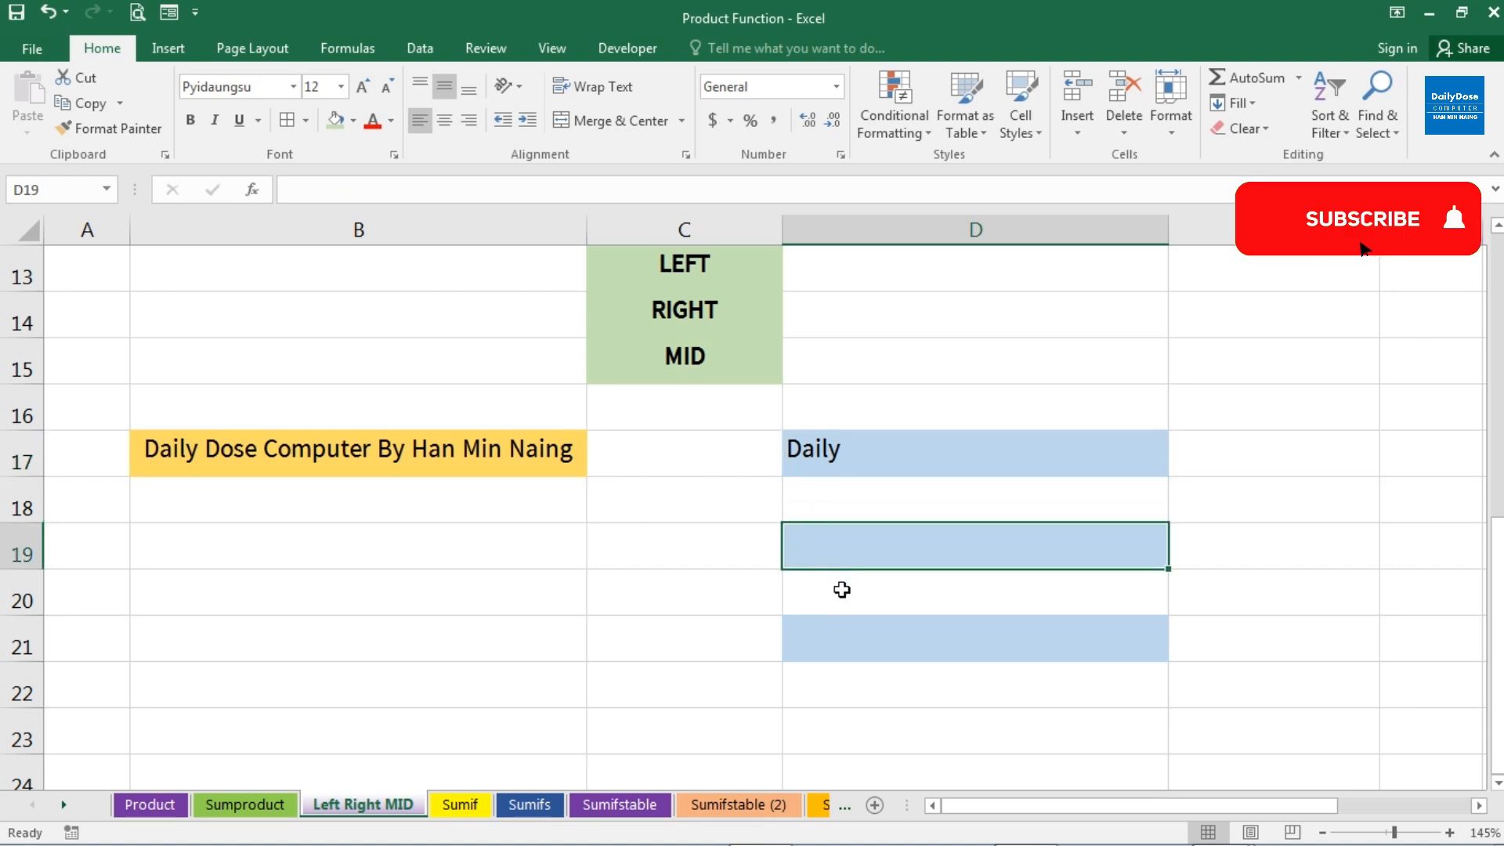
pyautogui.write('=')
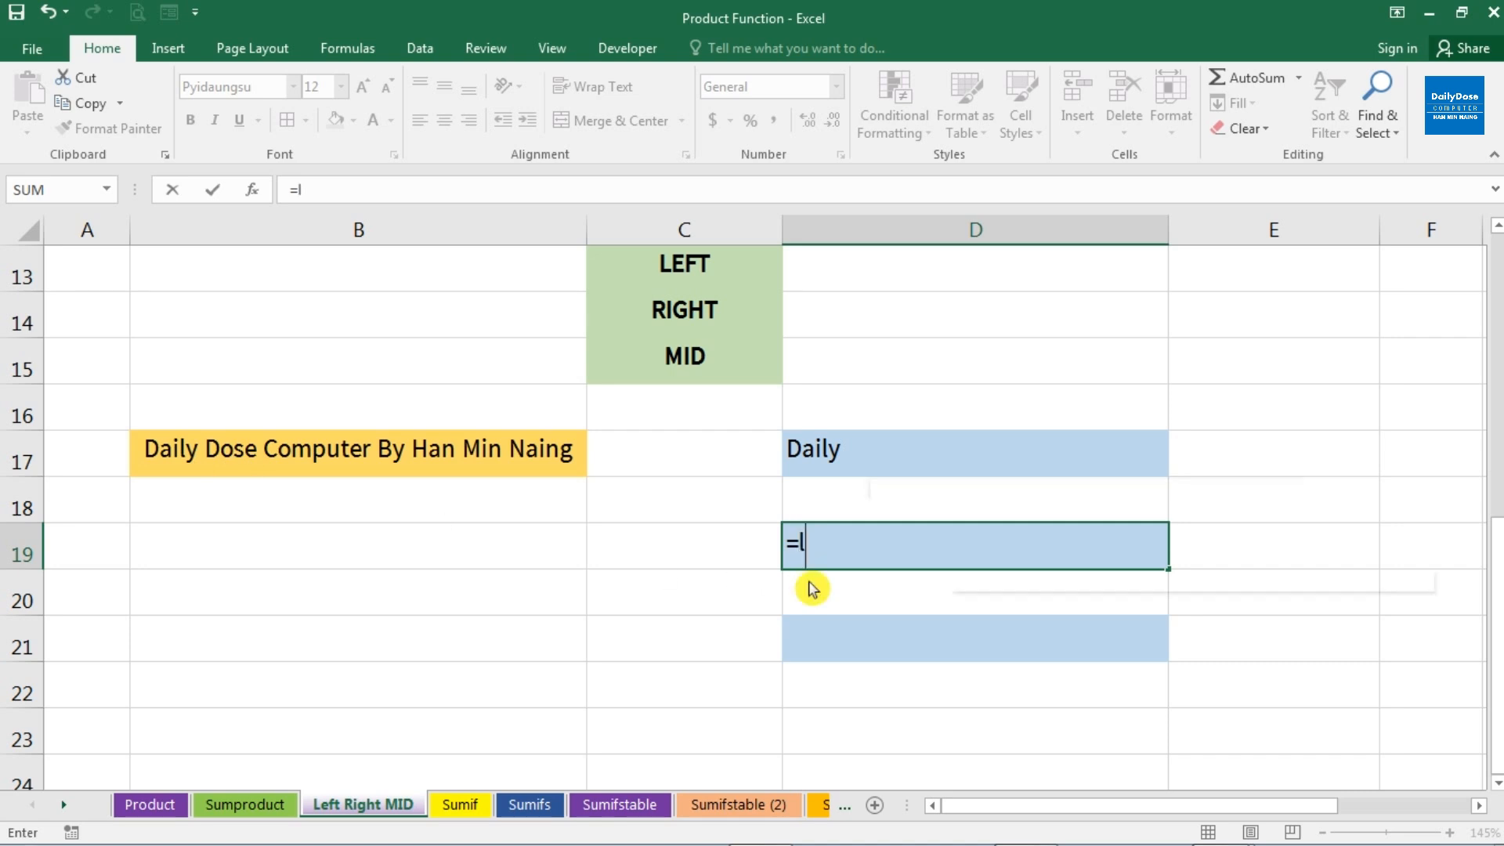
pyautogui.write('le')
pyautogui.press('Tab')
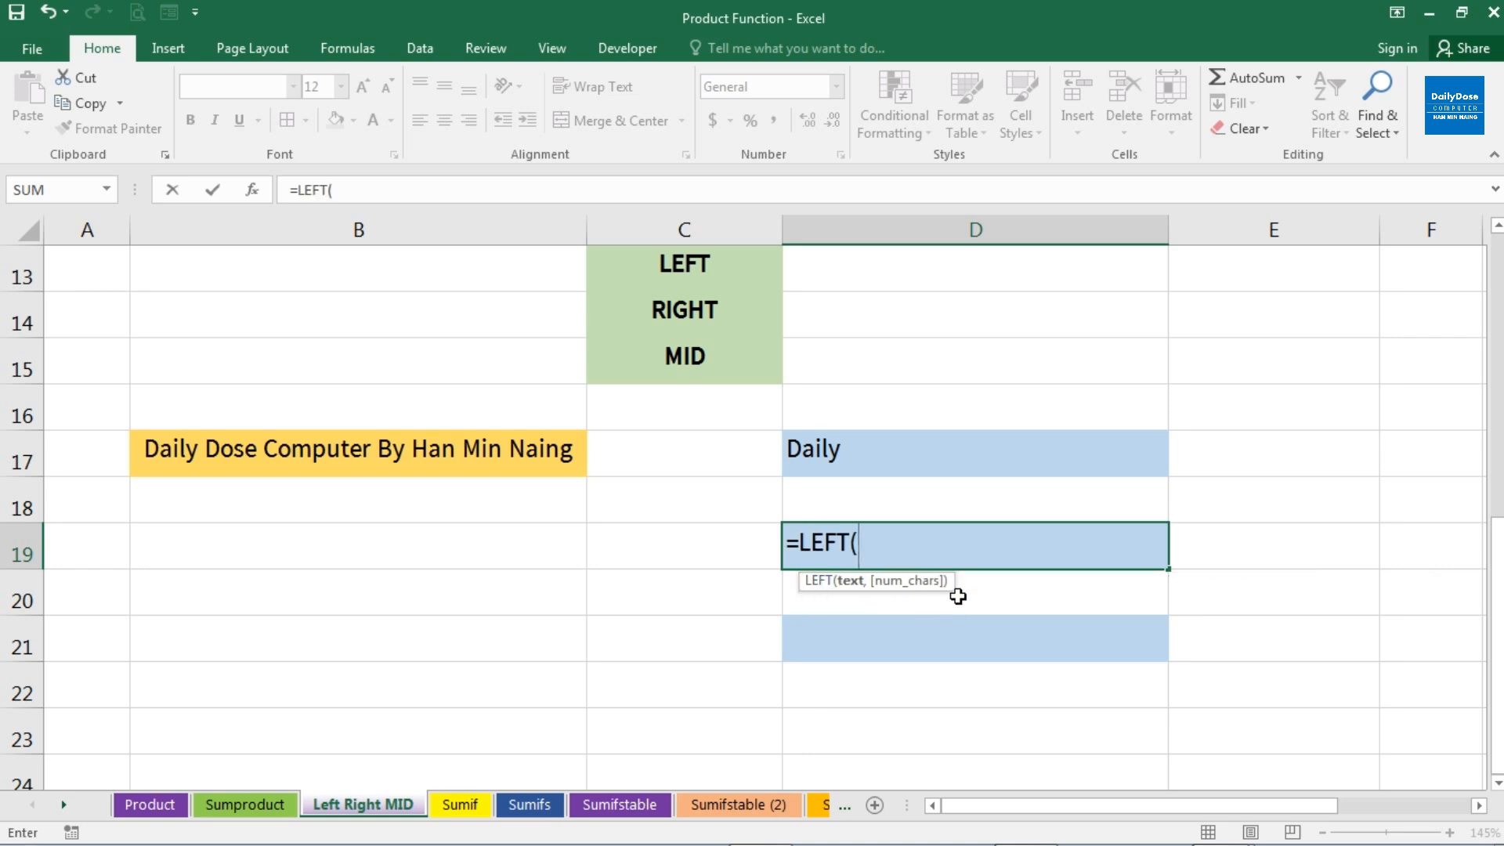
pyautogui.click(421, 455)
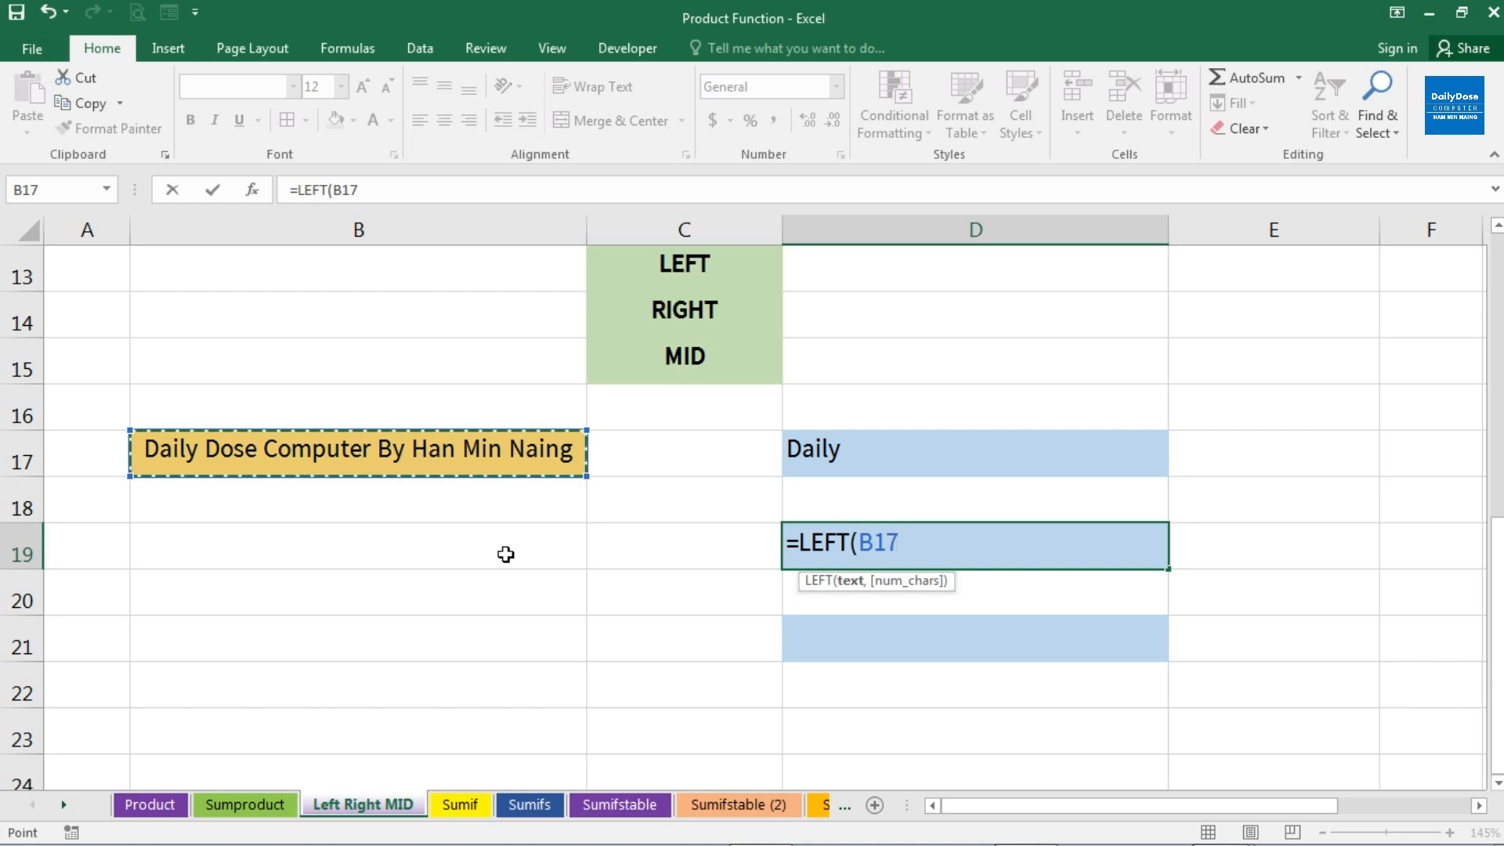
pyautogui.write(',10')
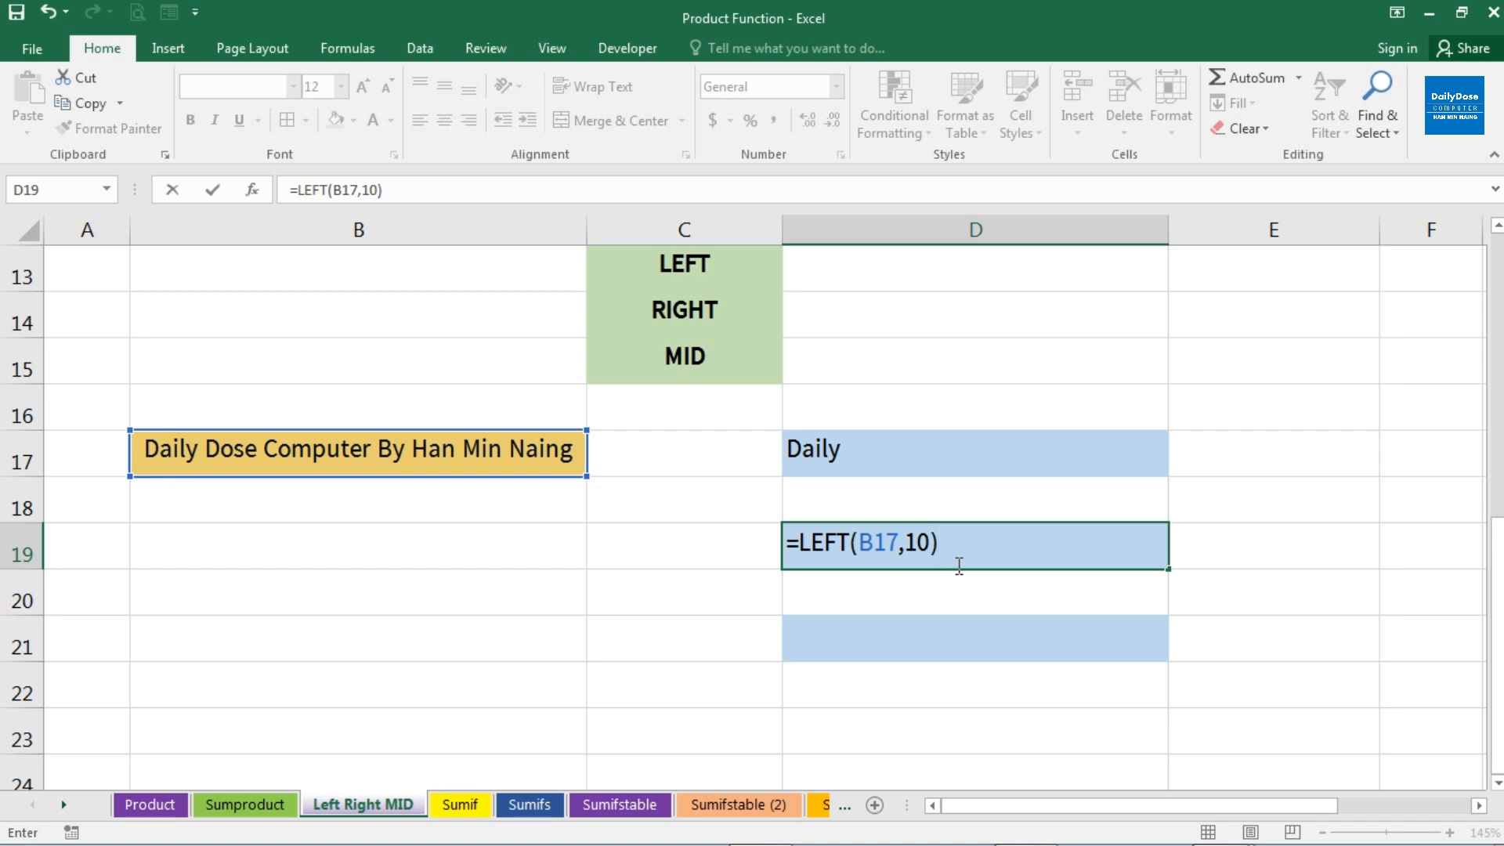
pyautogui.press('Return')
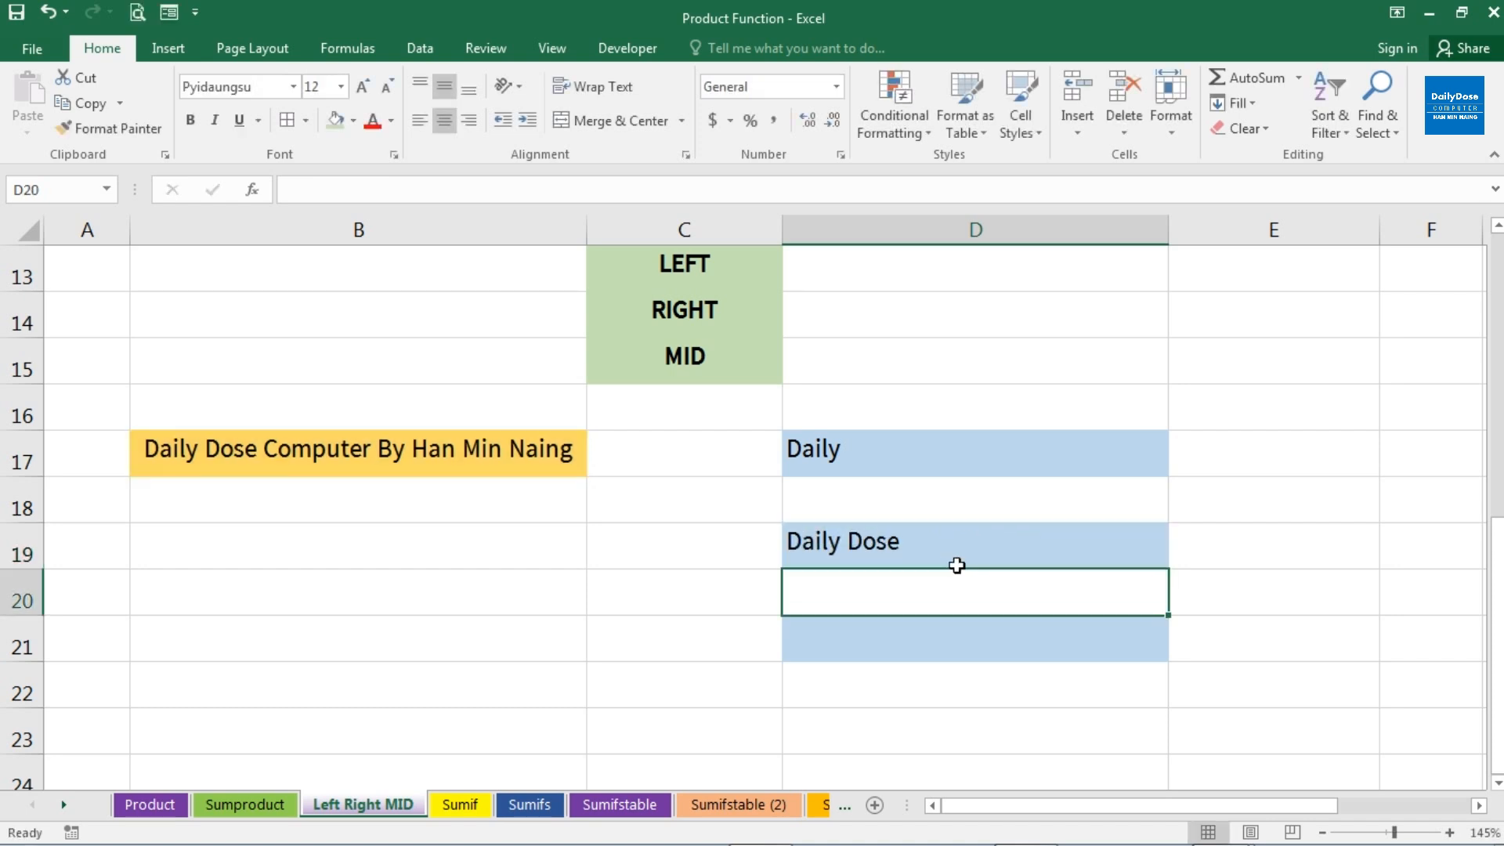
pyautogui.click(956, 564)
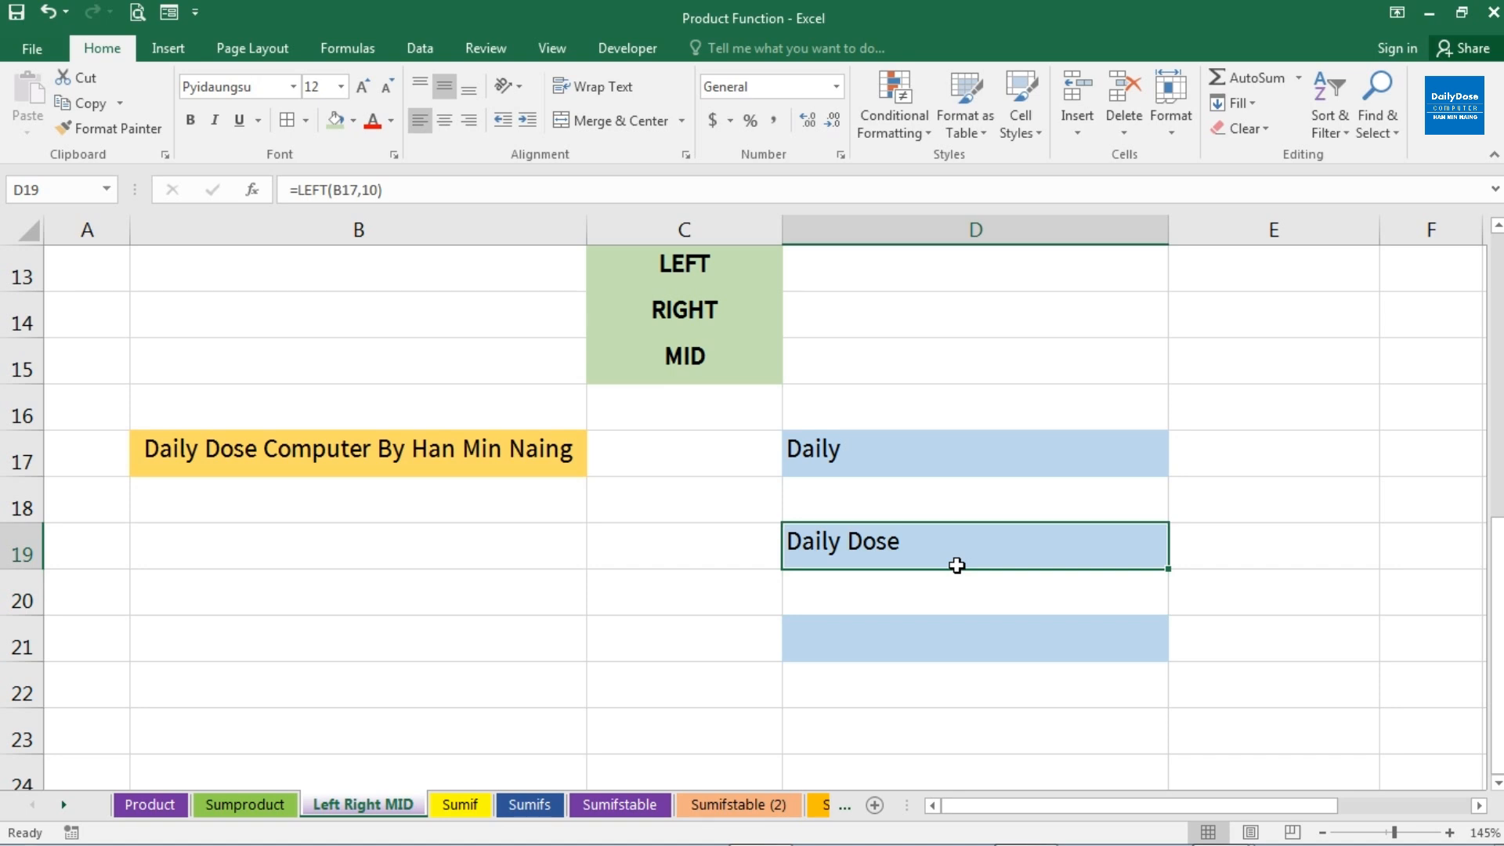
# Extract the first 19 characters of B17 into D21 with the formula =LEFT(B17,19)
pyautogui.click(893, 654)
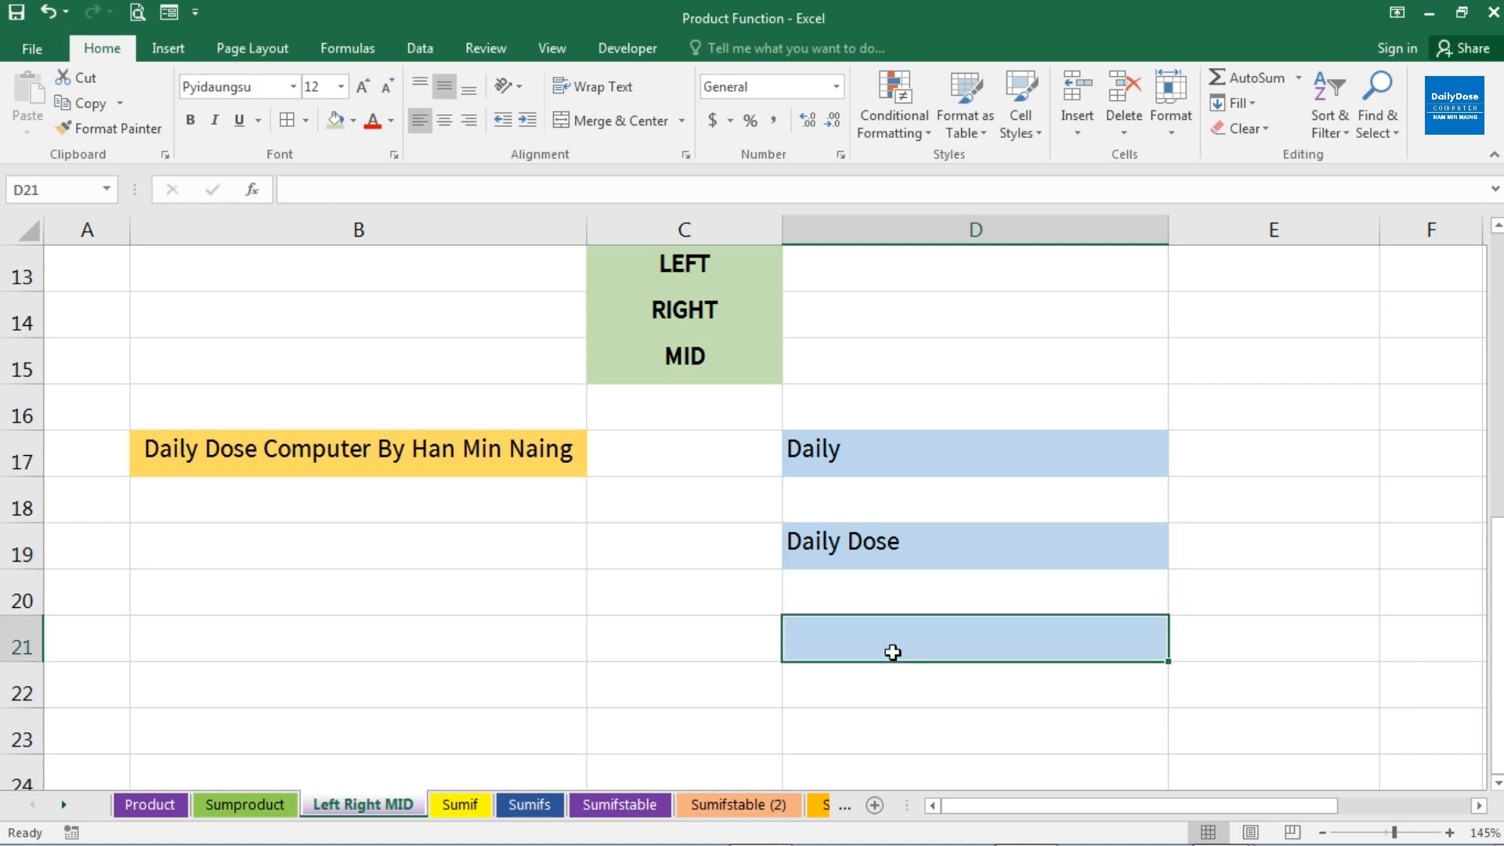
pyautogui.click(316, 454)
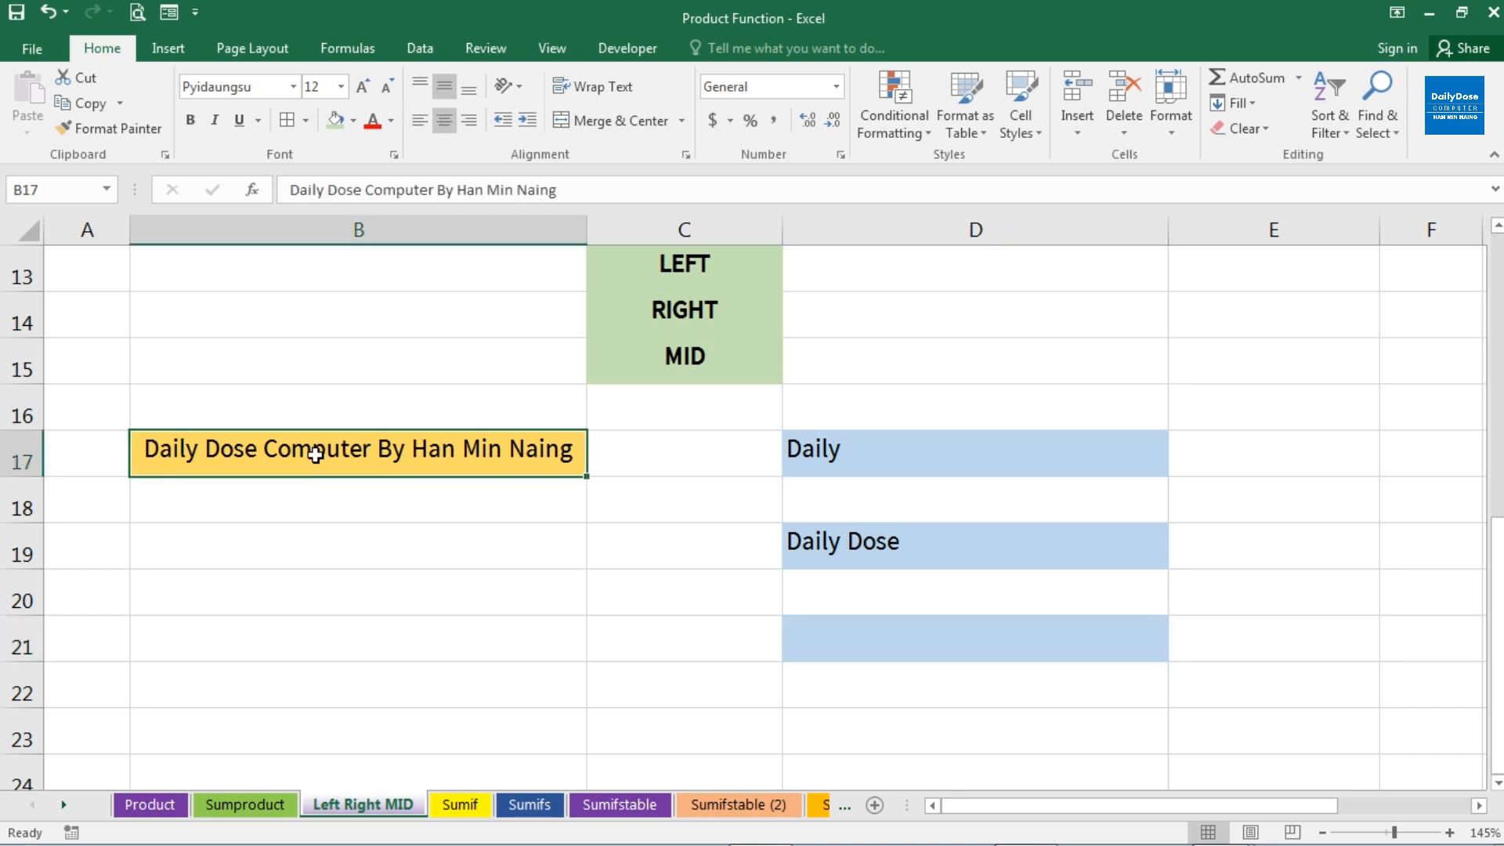
pyautogui.click(819, 630)
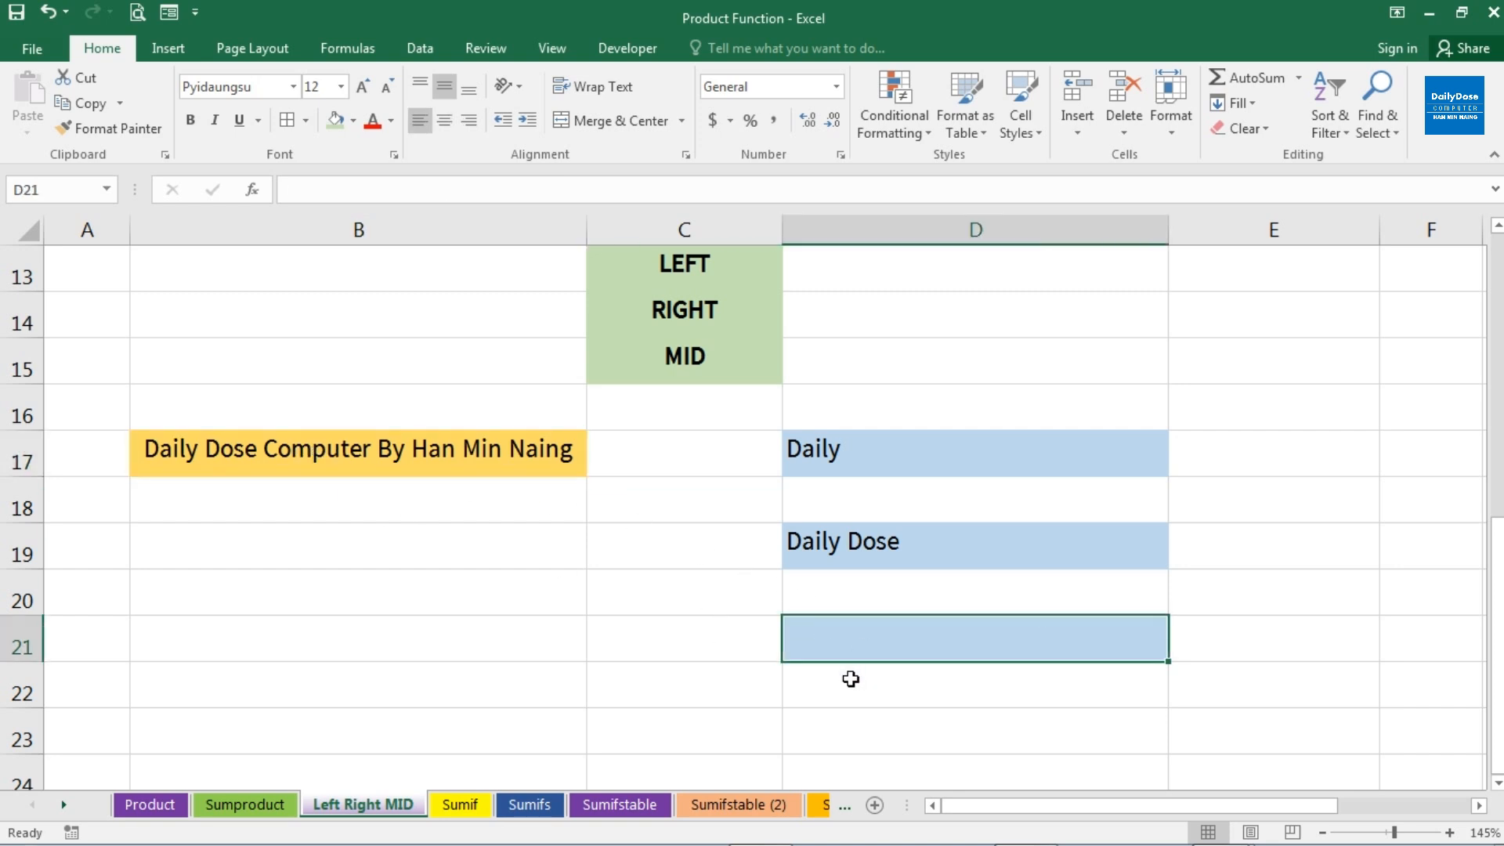
pyautogui.write('=le')
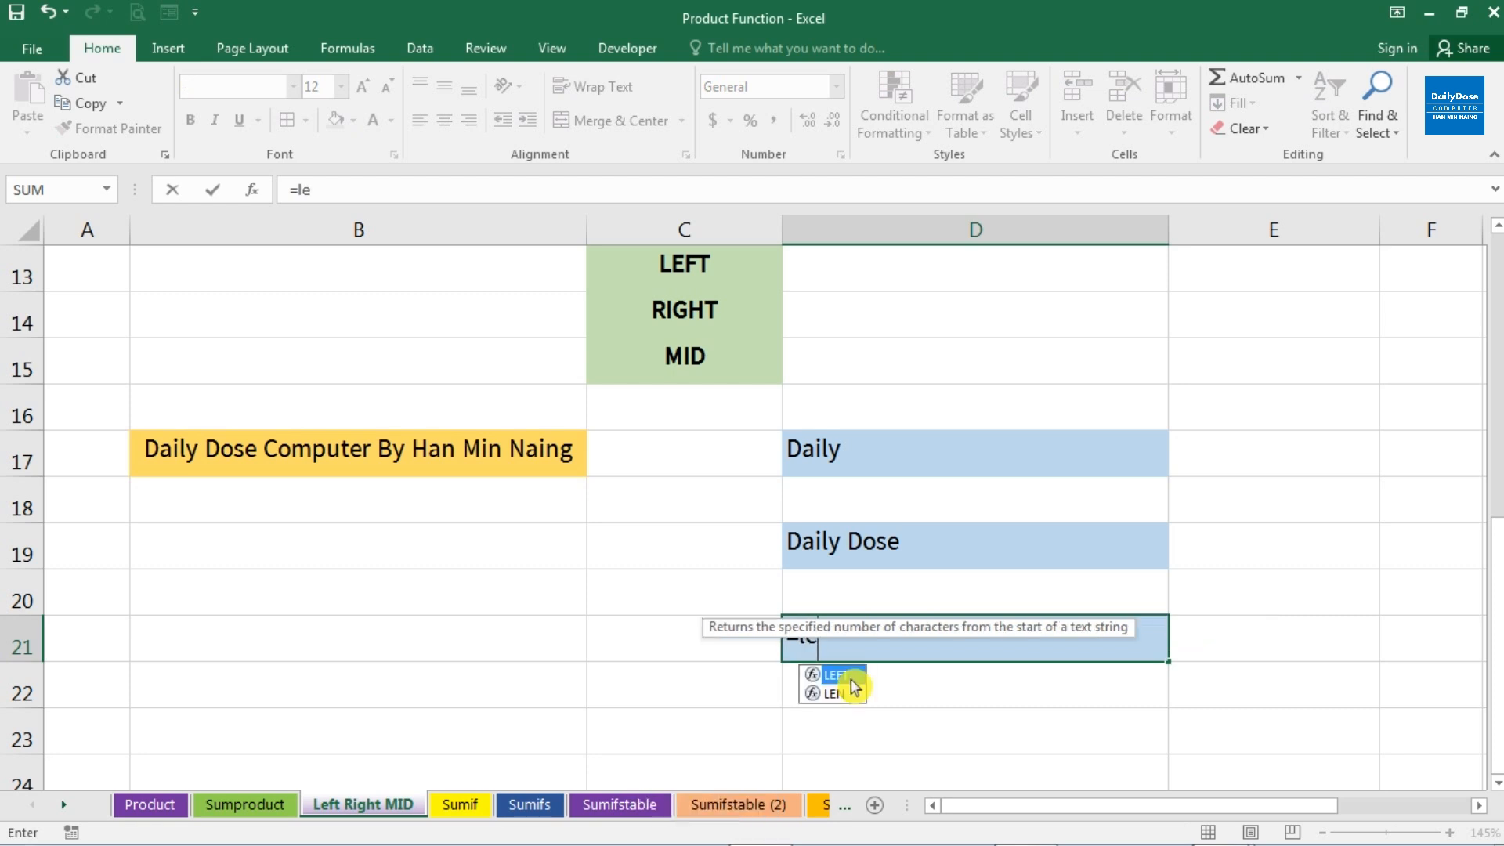
pyautogui.doubleClick(852, 678)
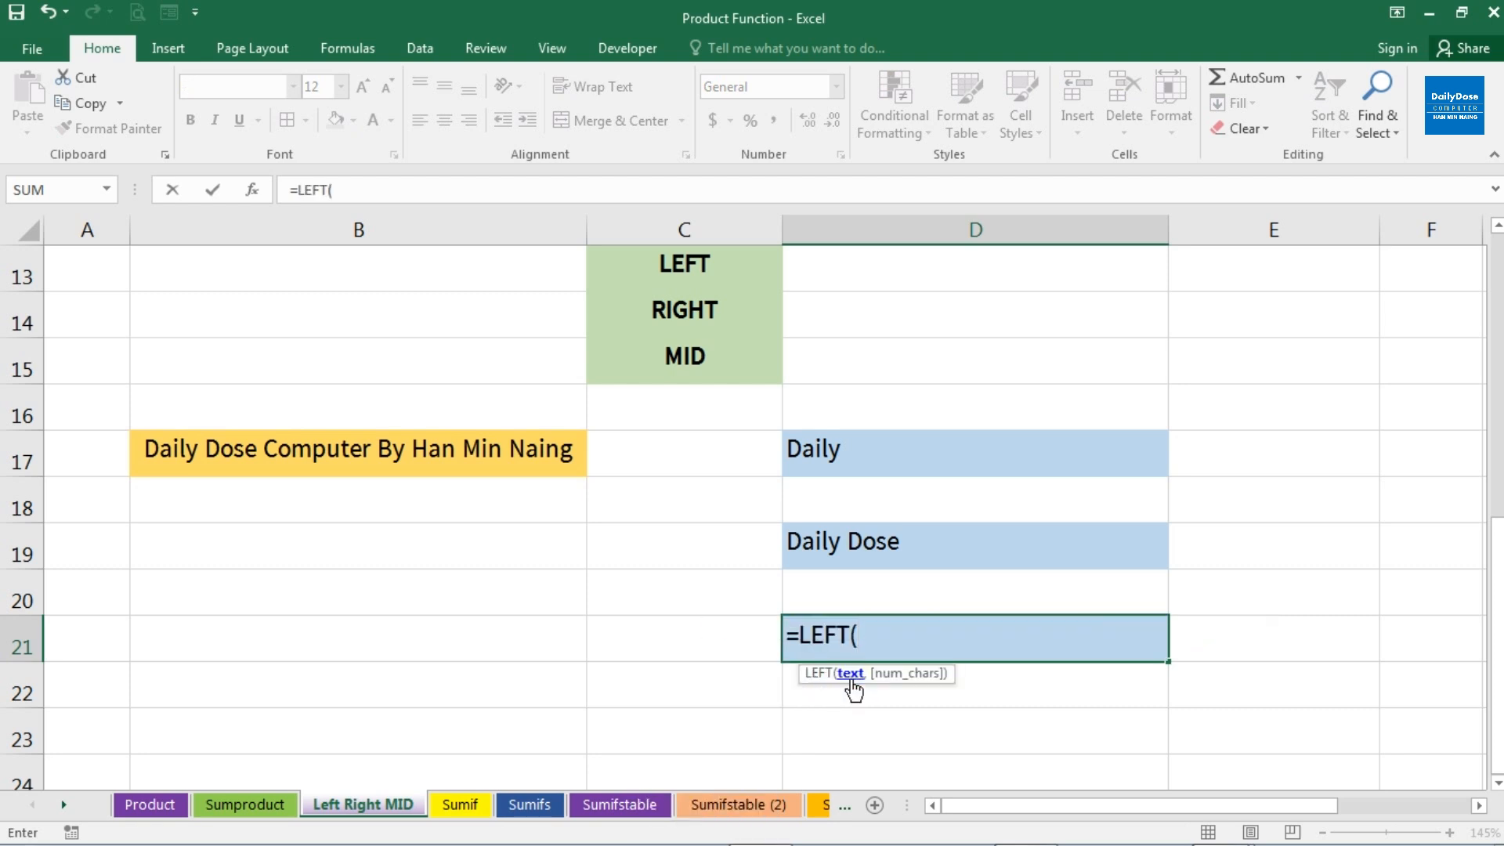
pyautogui.click(464, 460)
pyautogui.write(',')
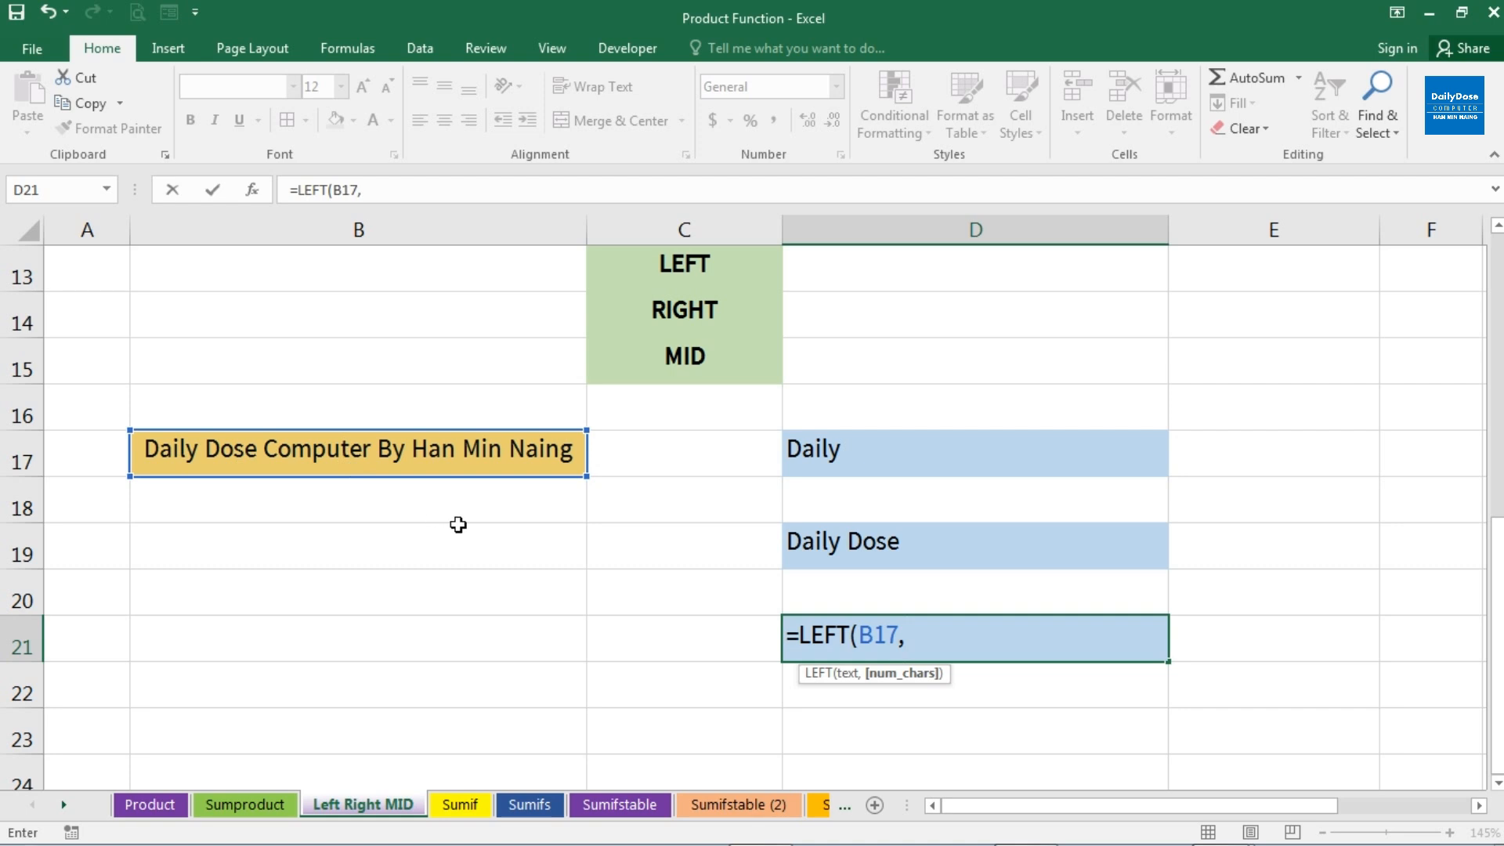
pyautogui.write('19')
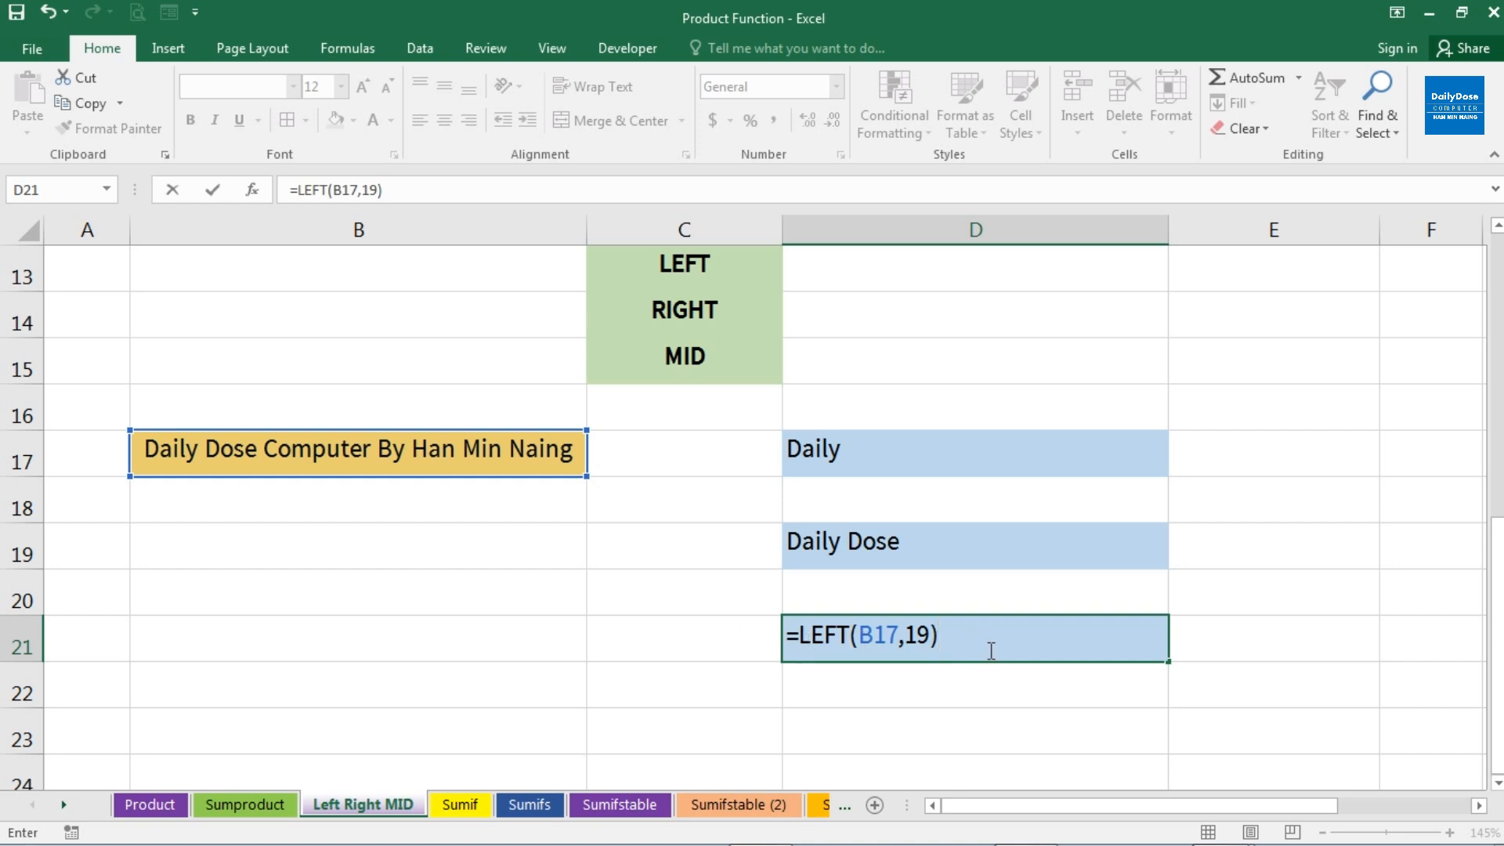
pyautogui.press('Return')
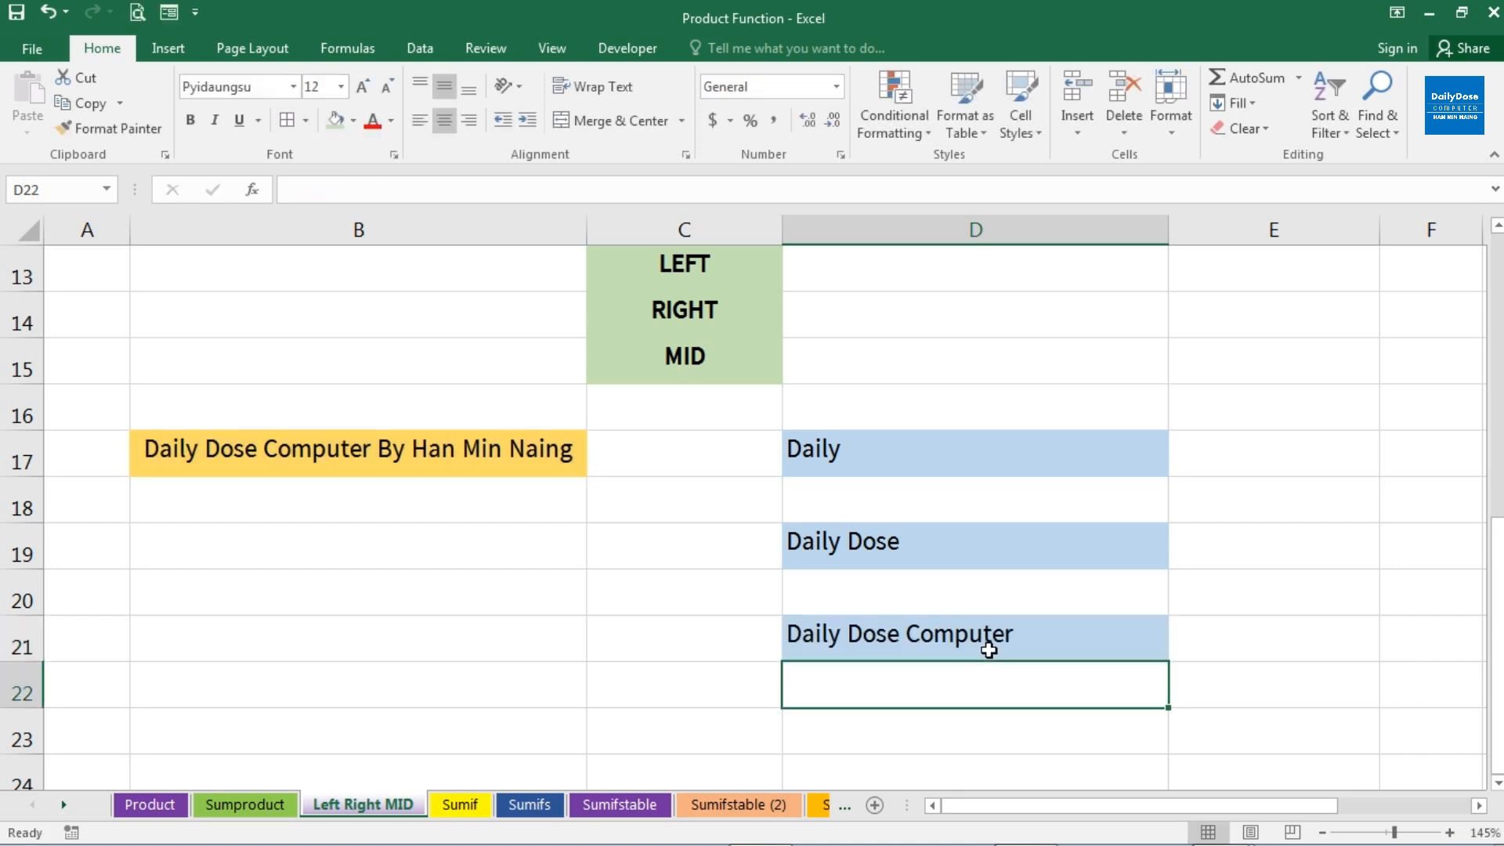
pyautogui.click(988, 650)
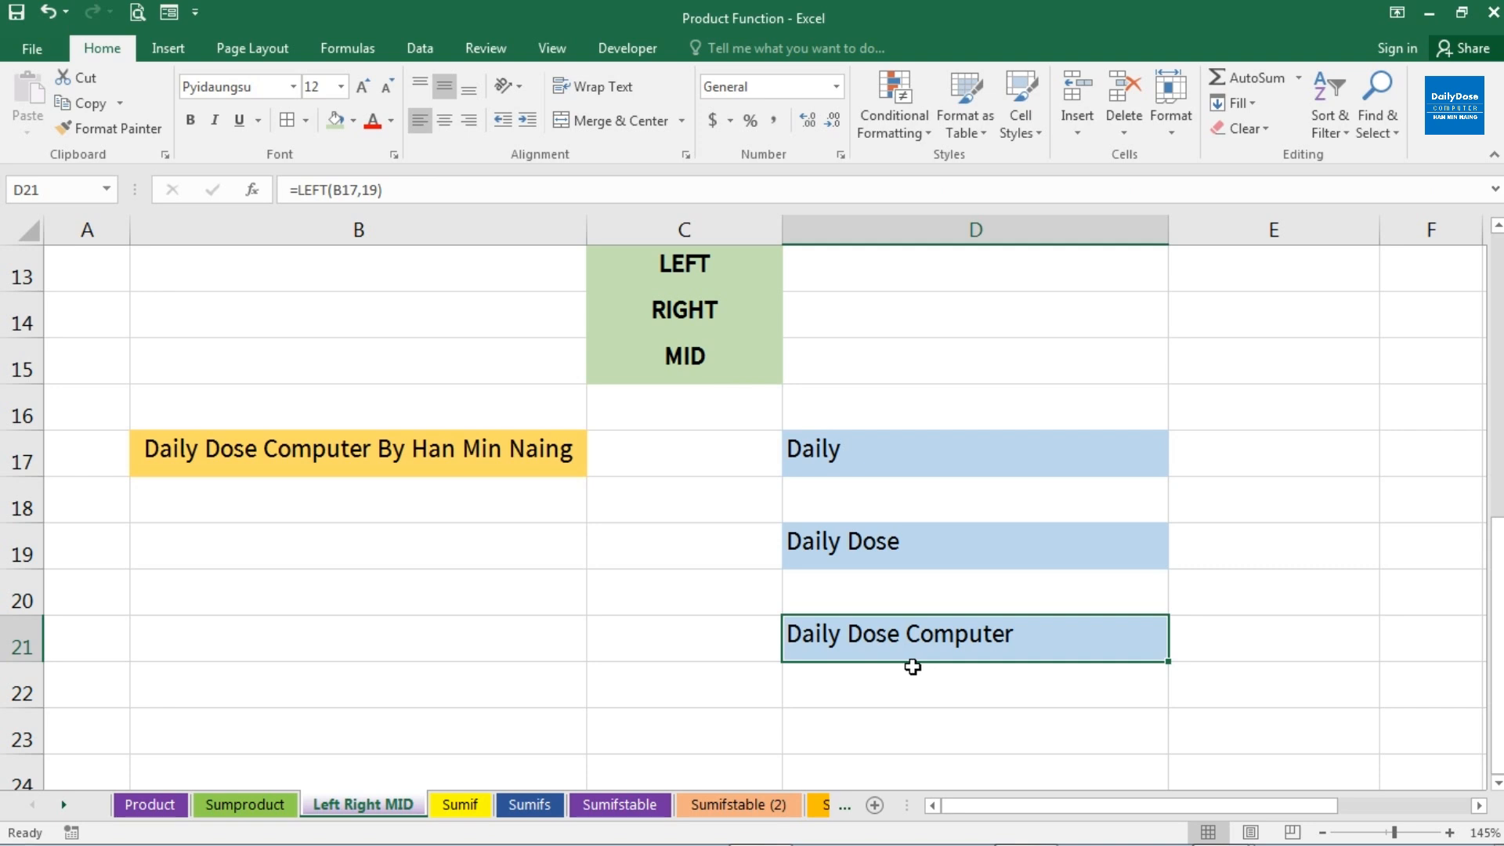
# Clear the LEFT formulas from the range D17:D21
pyautogui.click(687, 313)
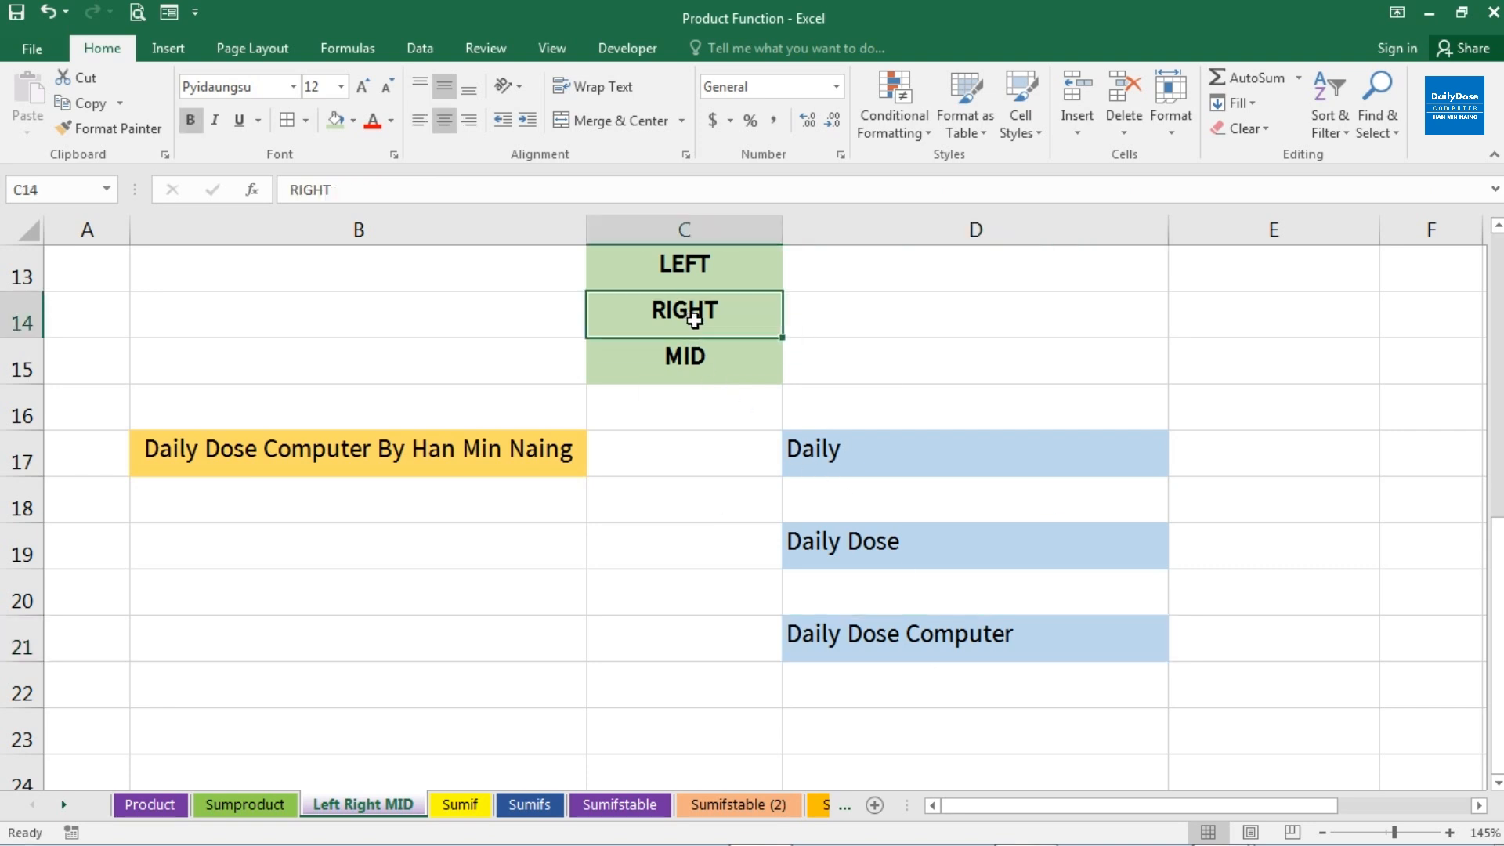
pyautogui.moveTo(833, 443); pyautogui.dragTo(880, 653)
pyautogui.press('Delete')
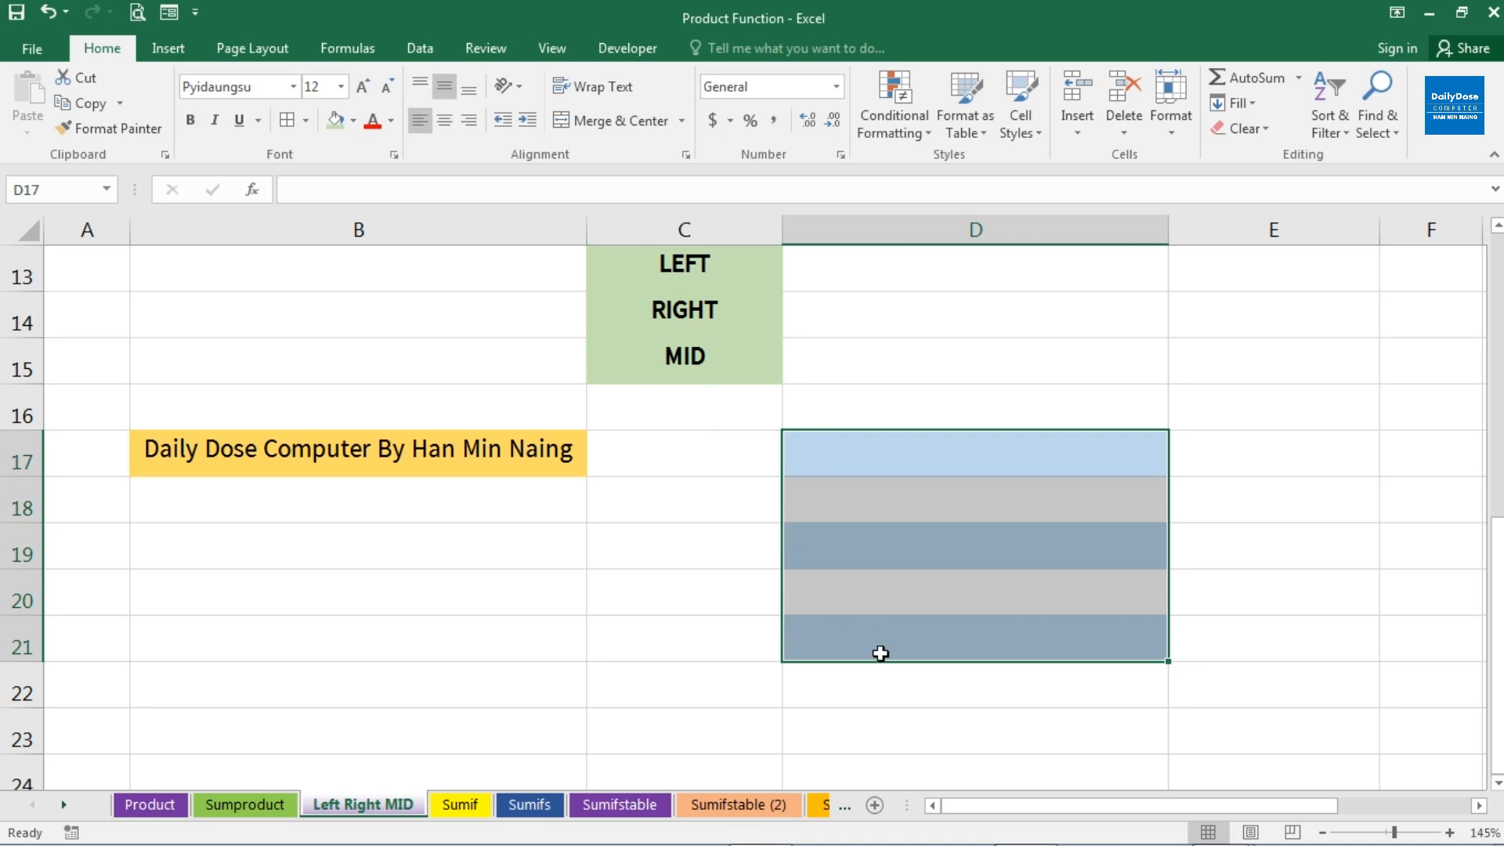
# Extract the last 5 characters of B17 into D17 with the formula =RIGHT(B17,5)
pyautogui.click(858, 460)
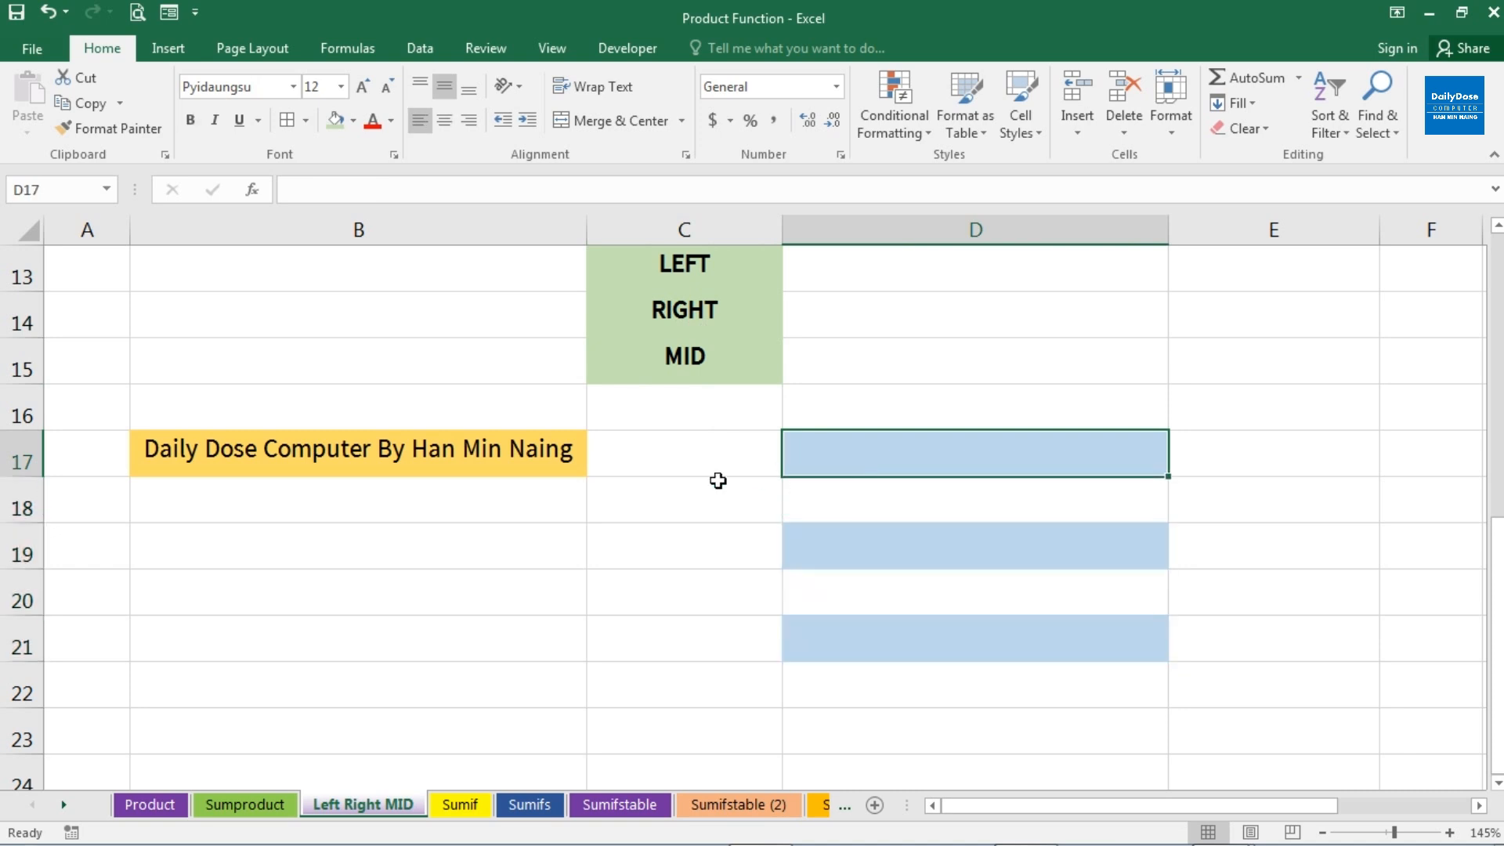
pyautogui.write('=')
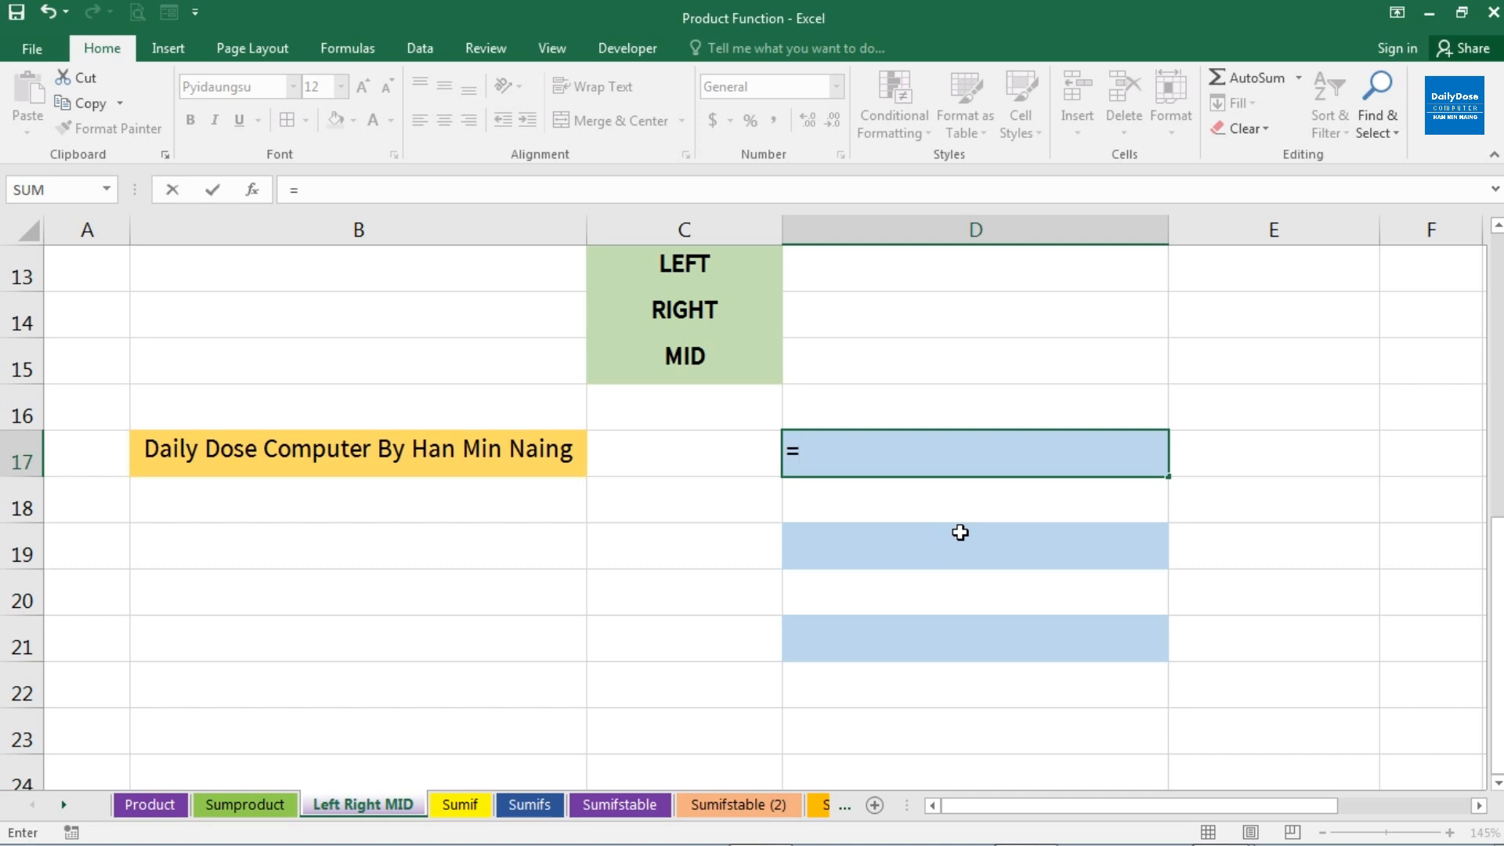
pyautogui.write('ri')
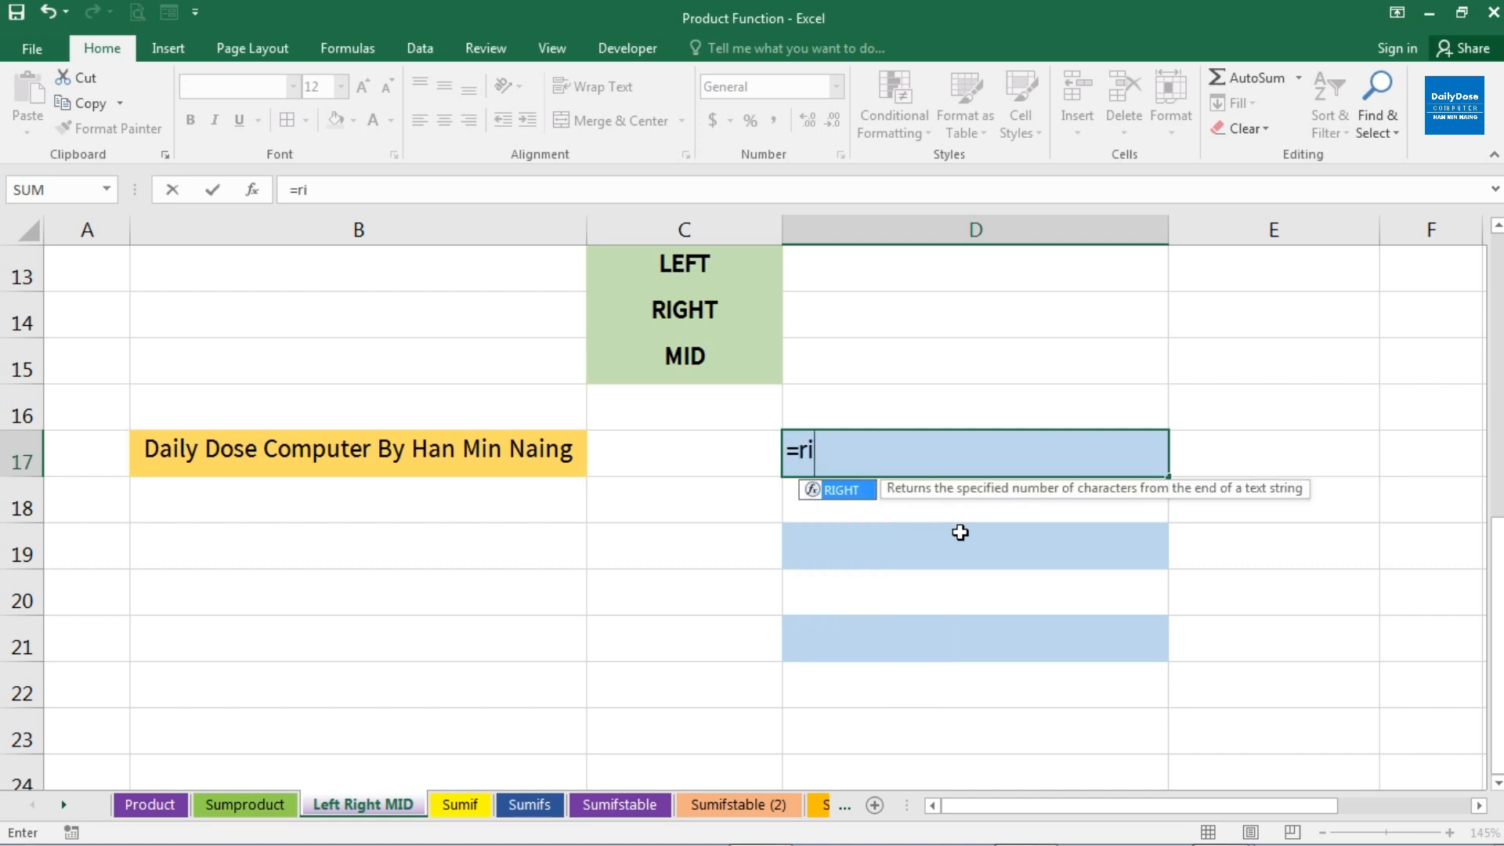
pyautogui.press('Tab')
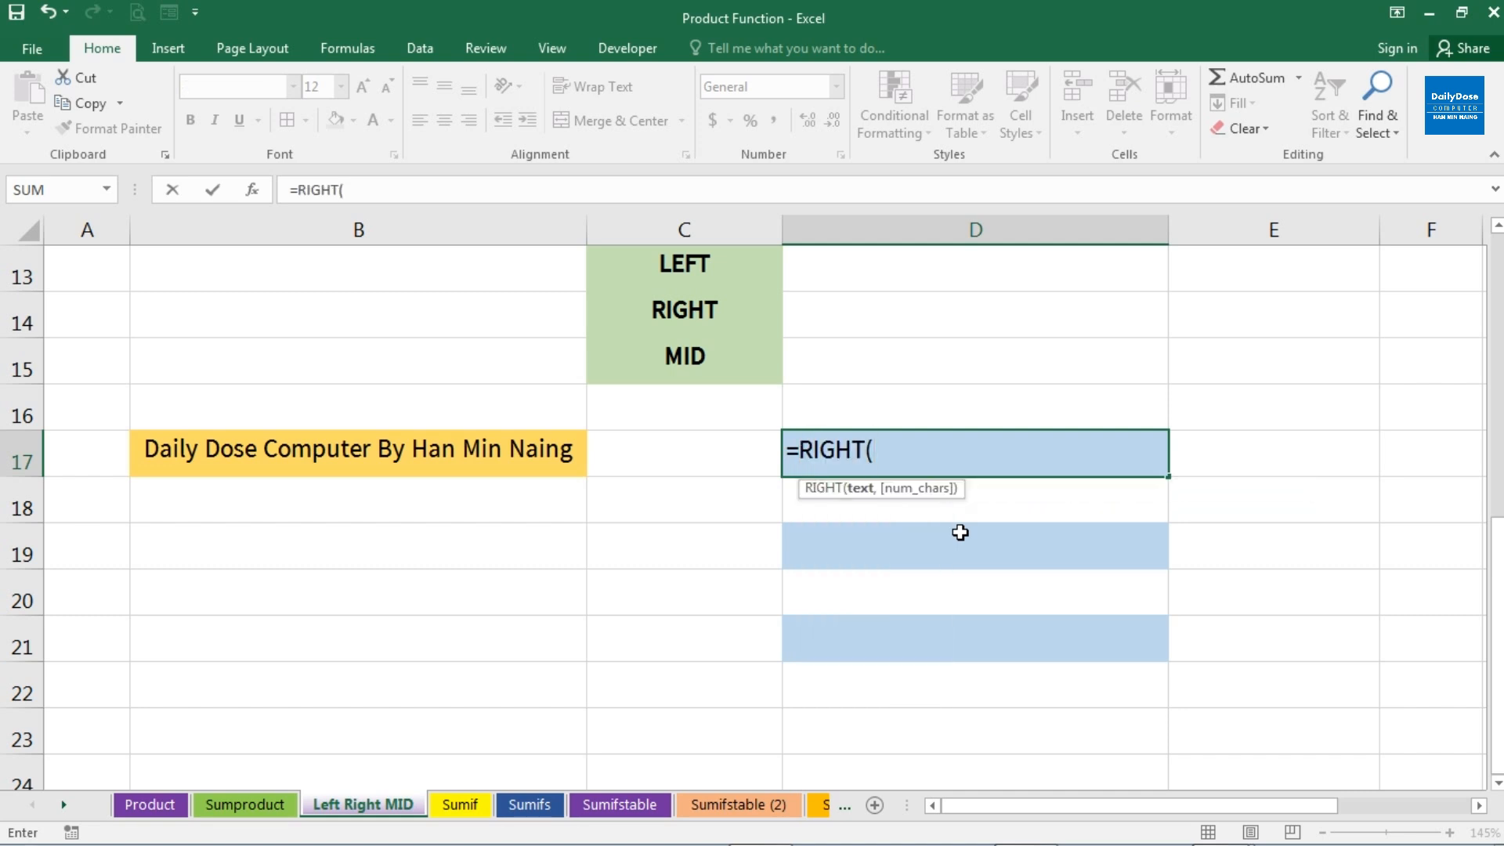
pyautogui.click(523, 459)
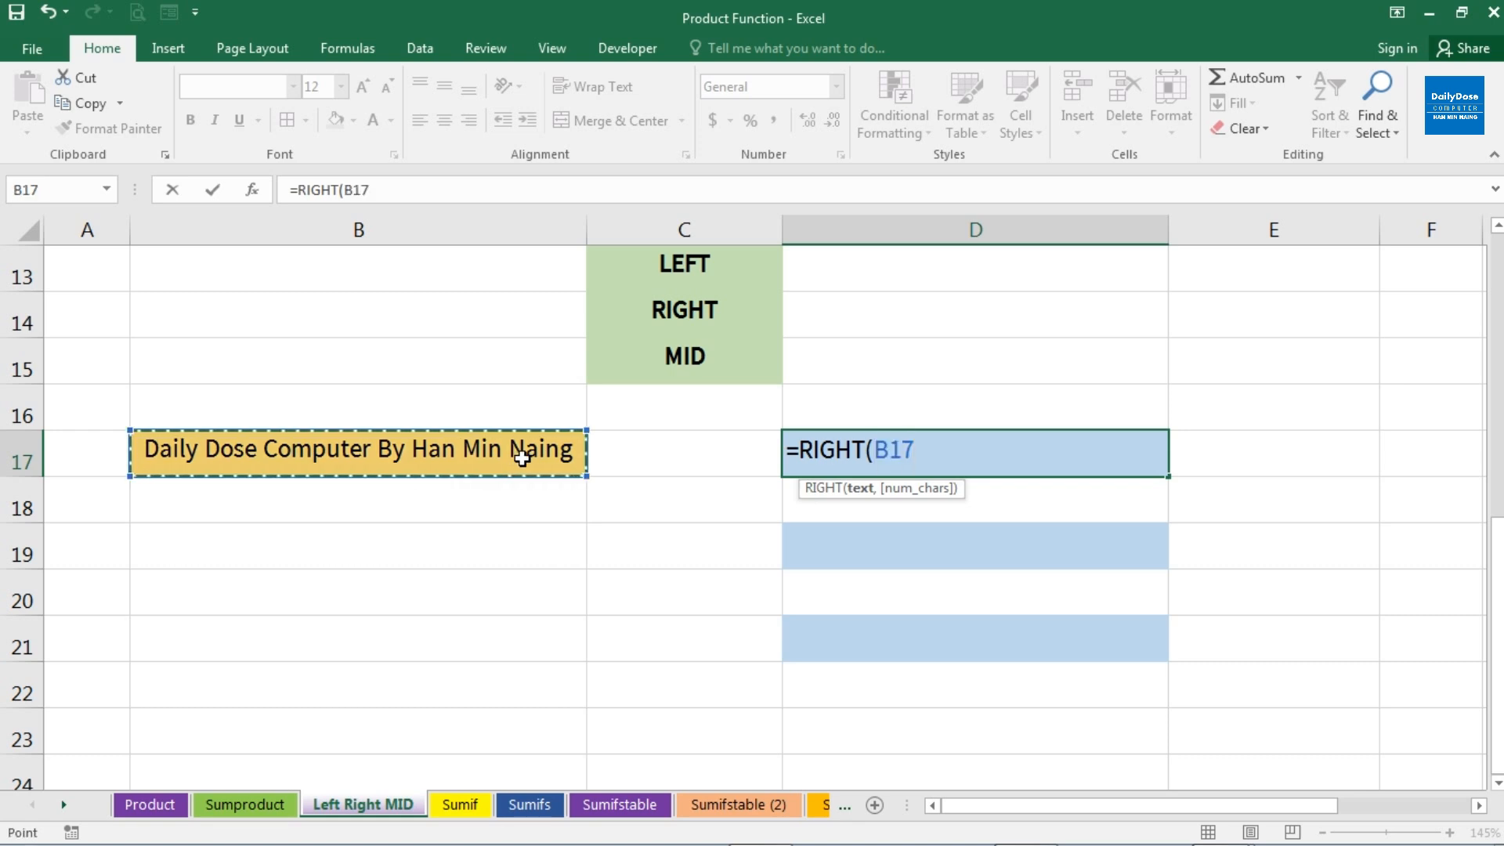
pyautogui.write(',')
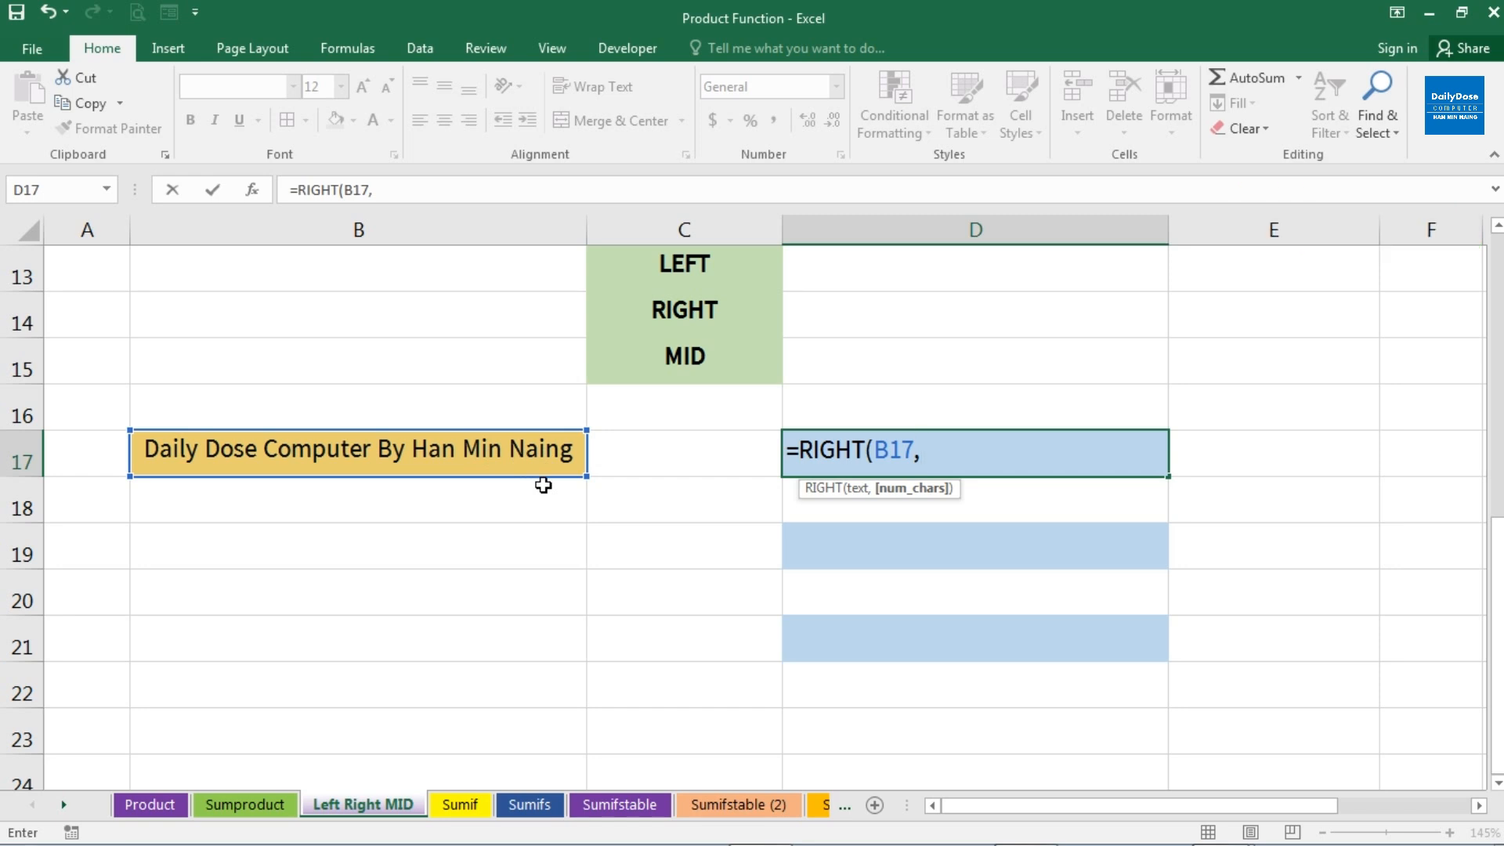
pyautogui.write('5)')
pyautogui.press('Return')
pyautogui.press('Up')
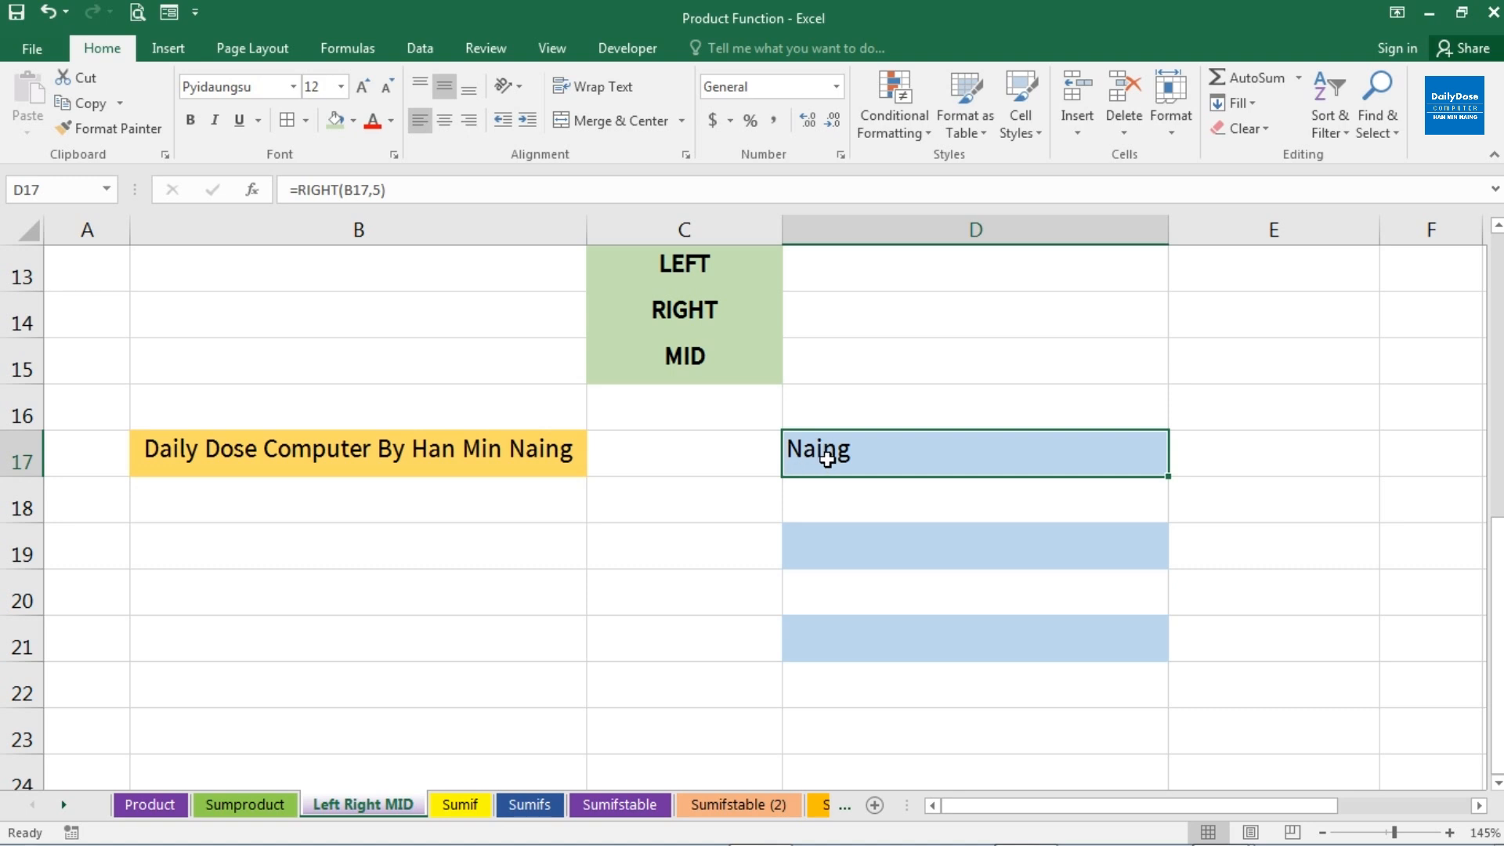
# Extract the last 13 characters of B17 into D19 with the formula =RIGHT(B17,13)
pyautogui.click(834, 578)
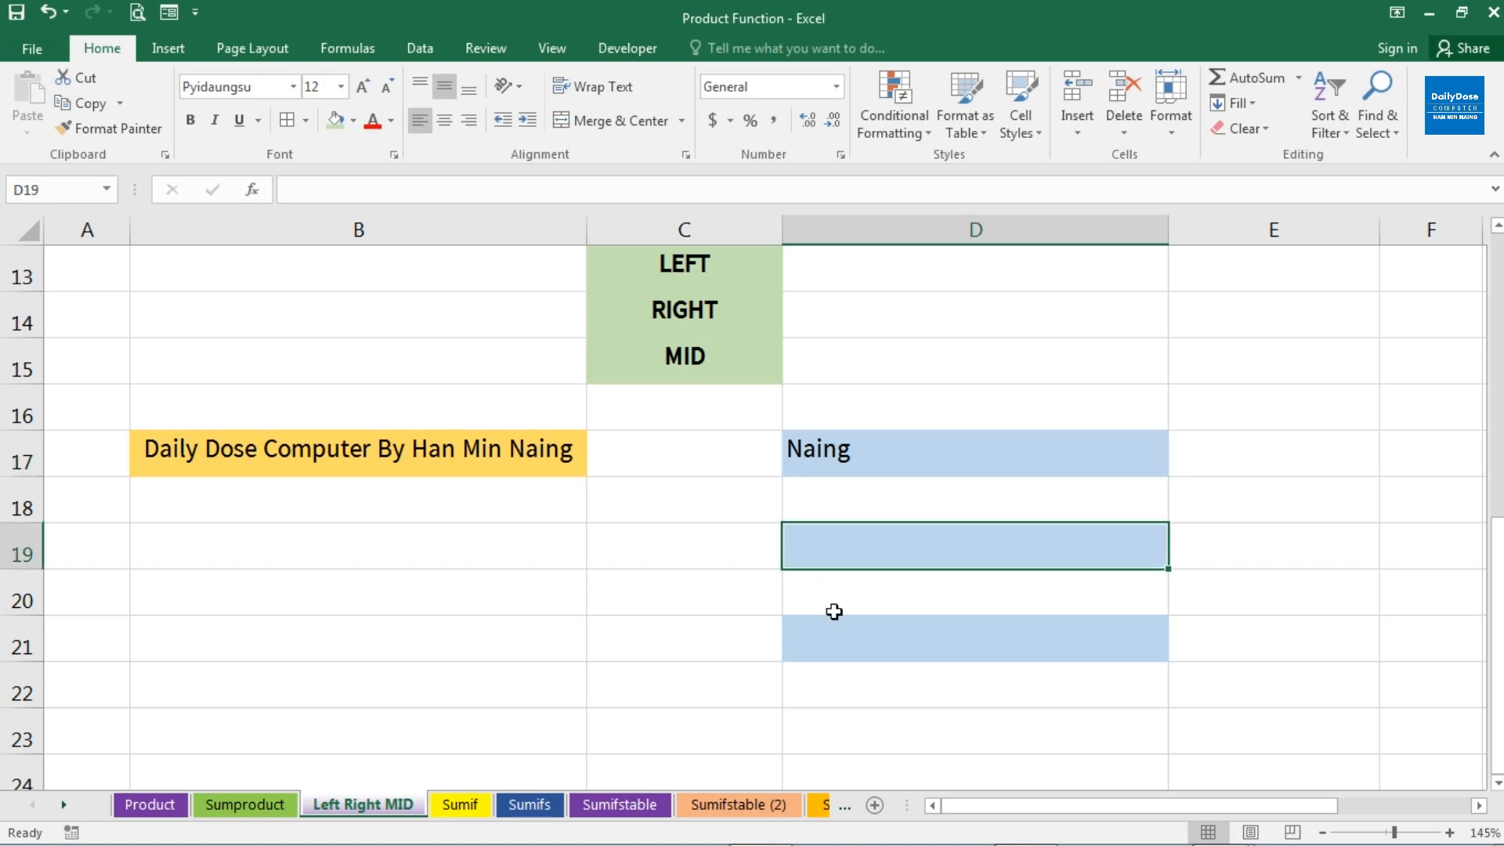
pyautogui.write('=RI')
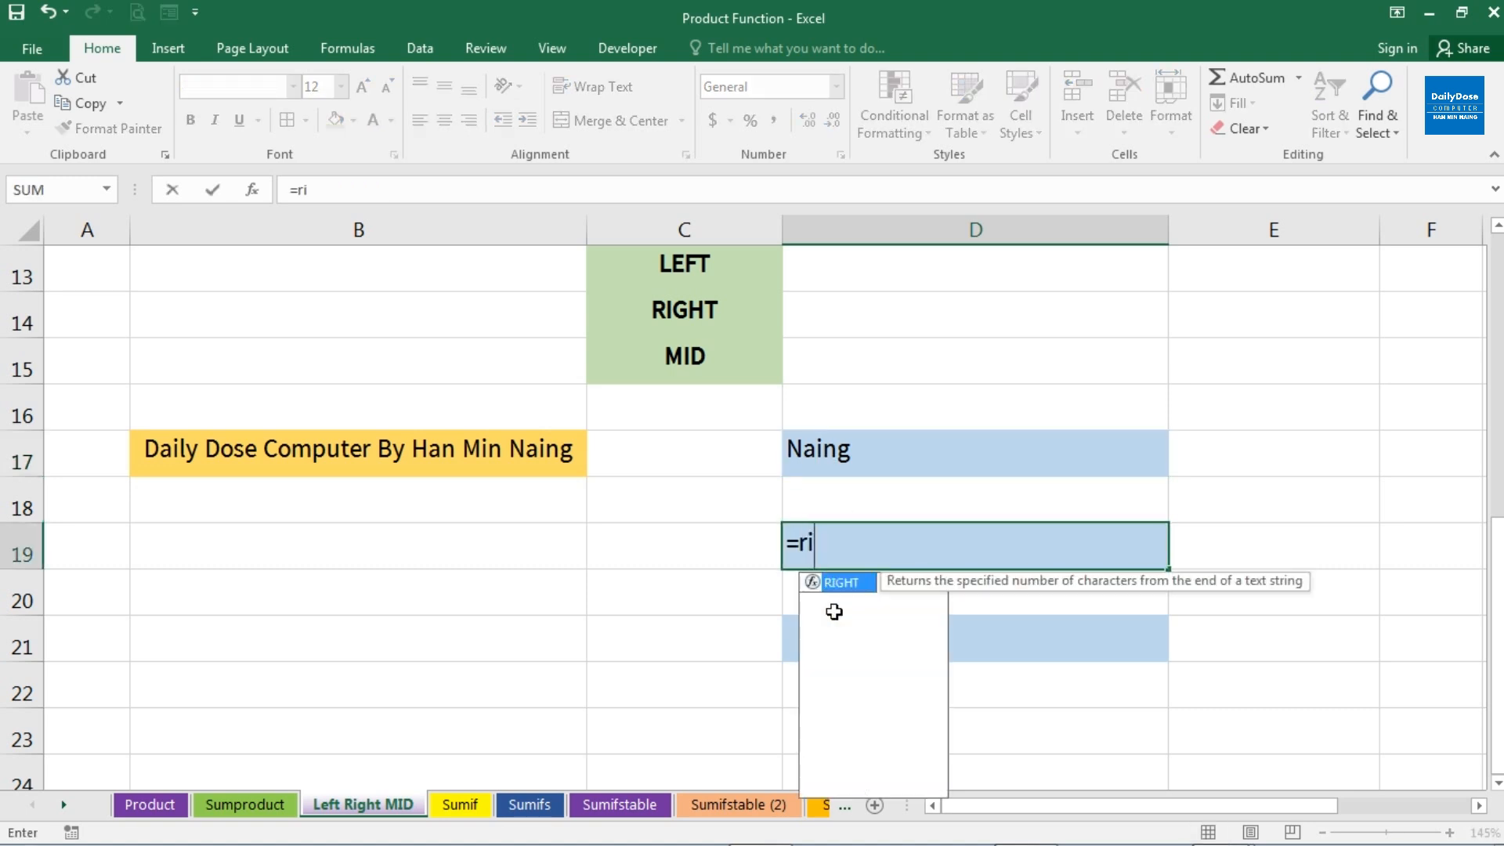
pyautogui.press('Tab')
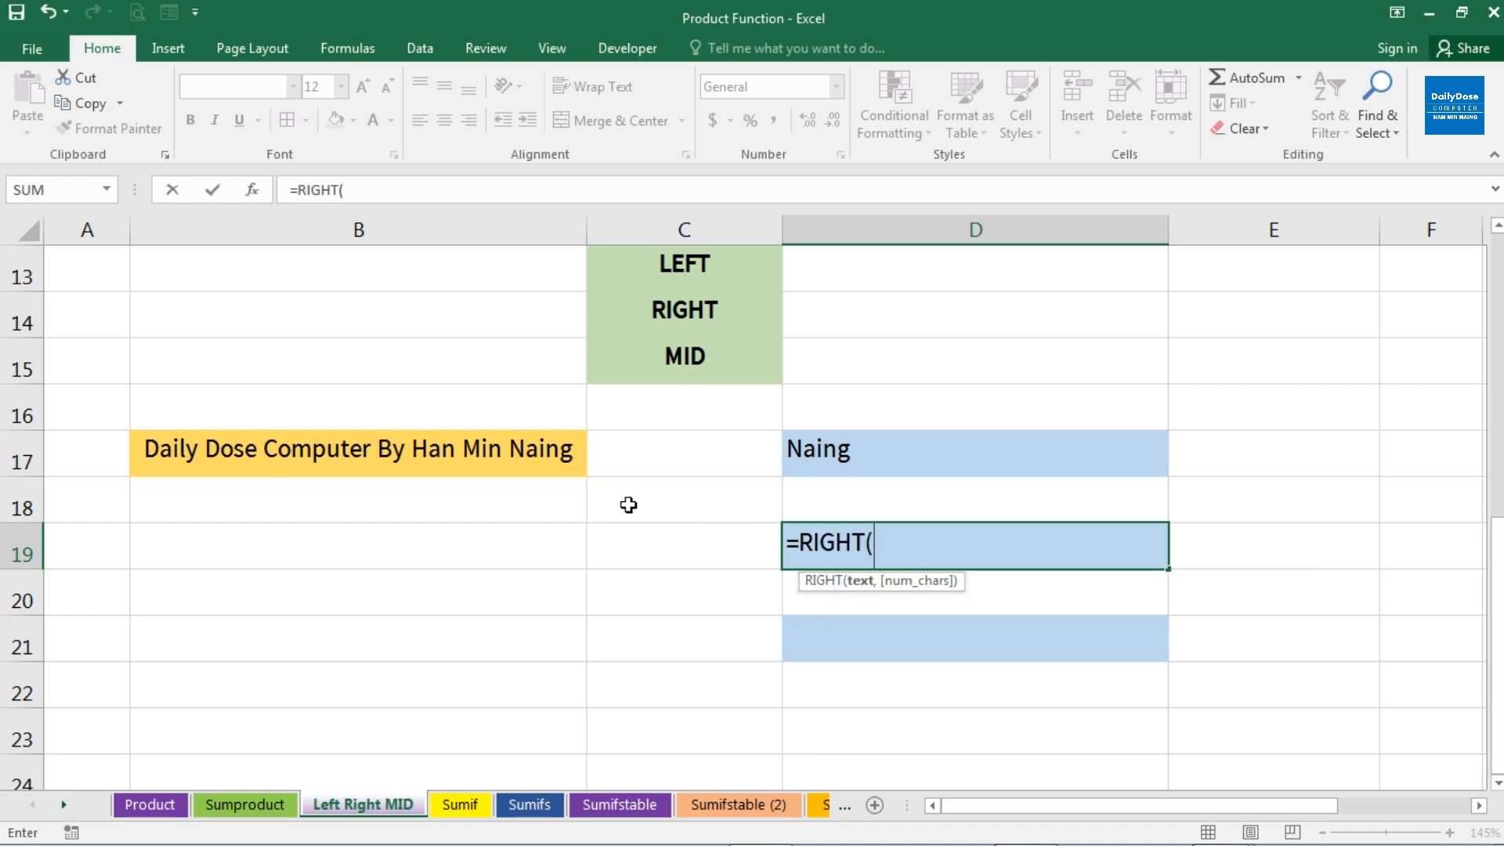
pyautogui.click(528, 456)
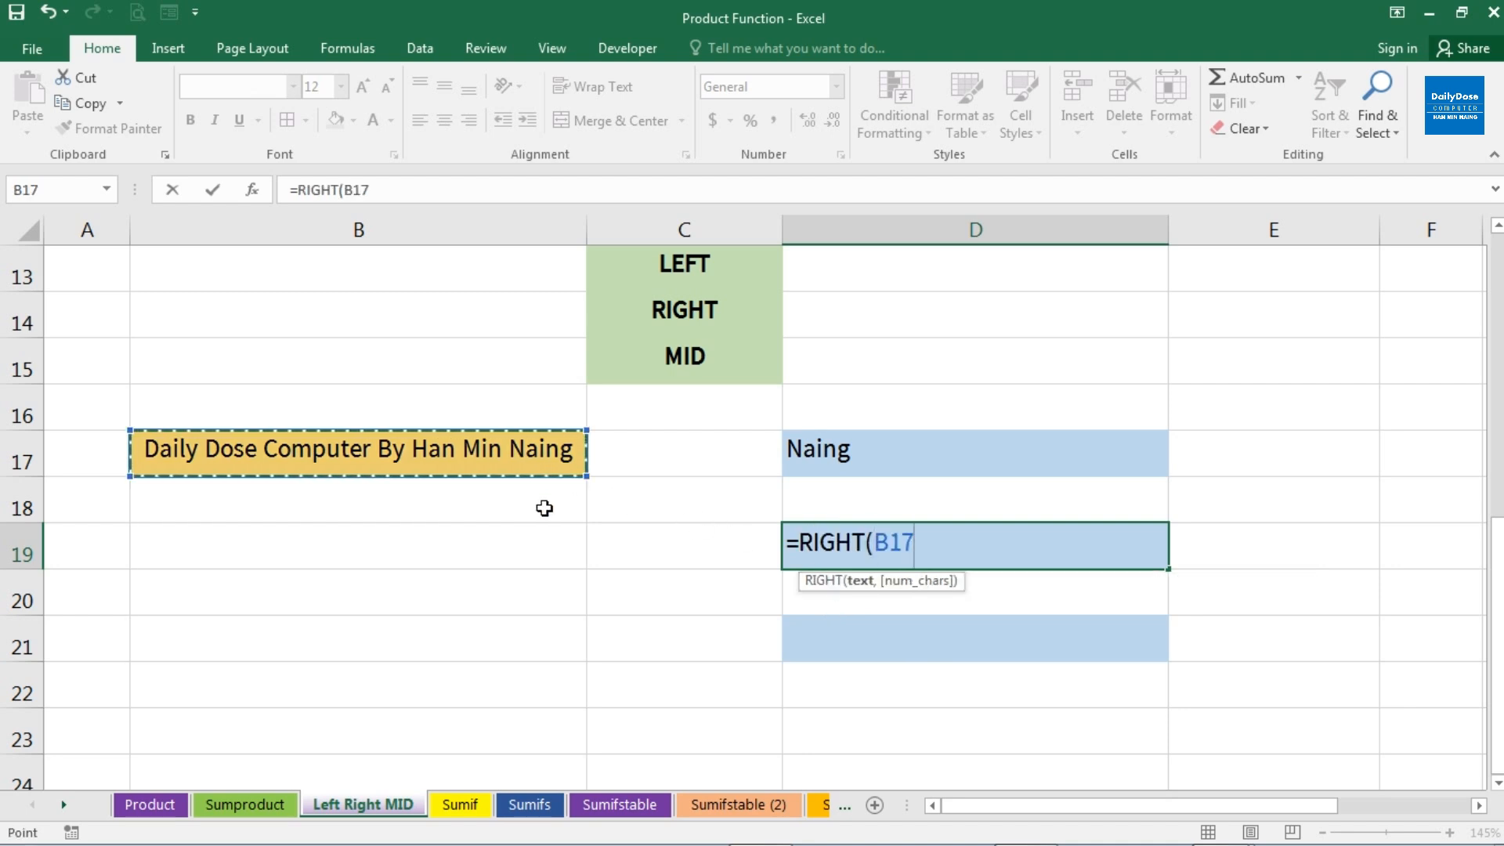
pyautogui.write(',')
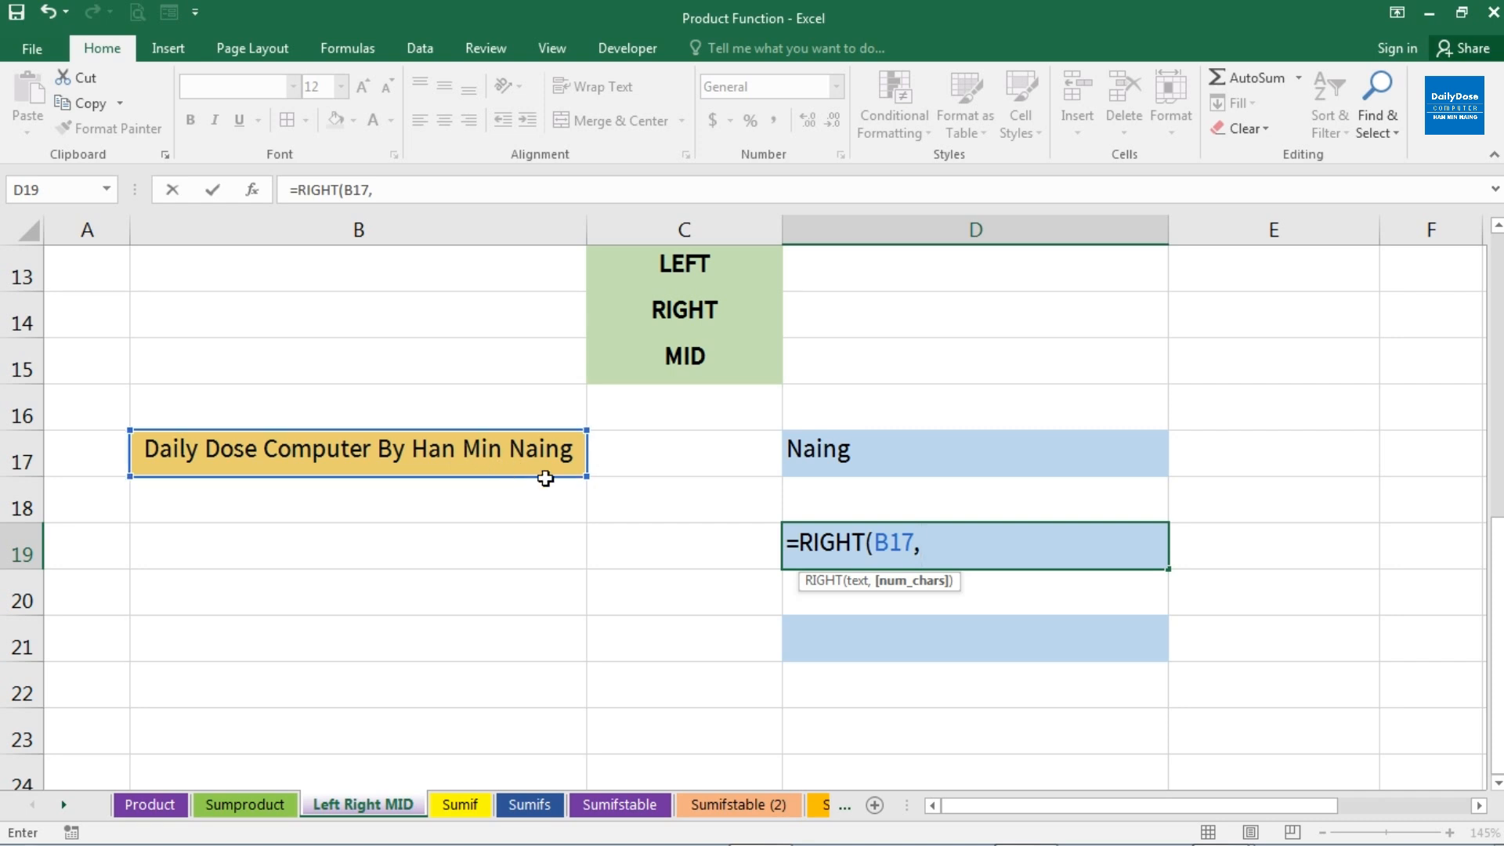
pyautogui.write('13')
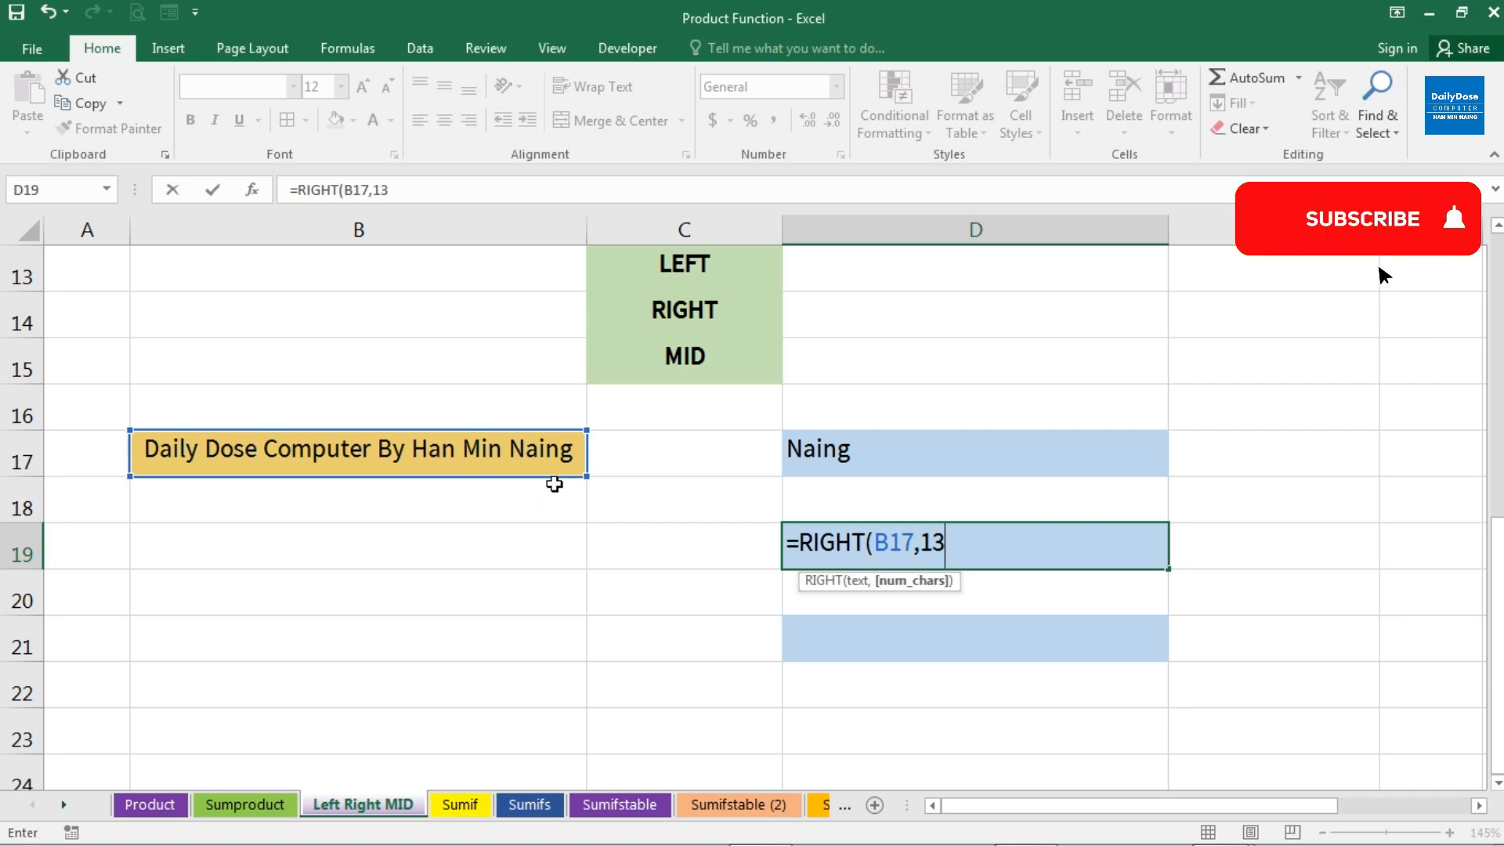
pyautogui.write(')')
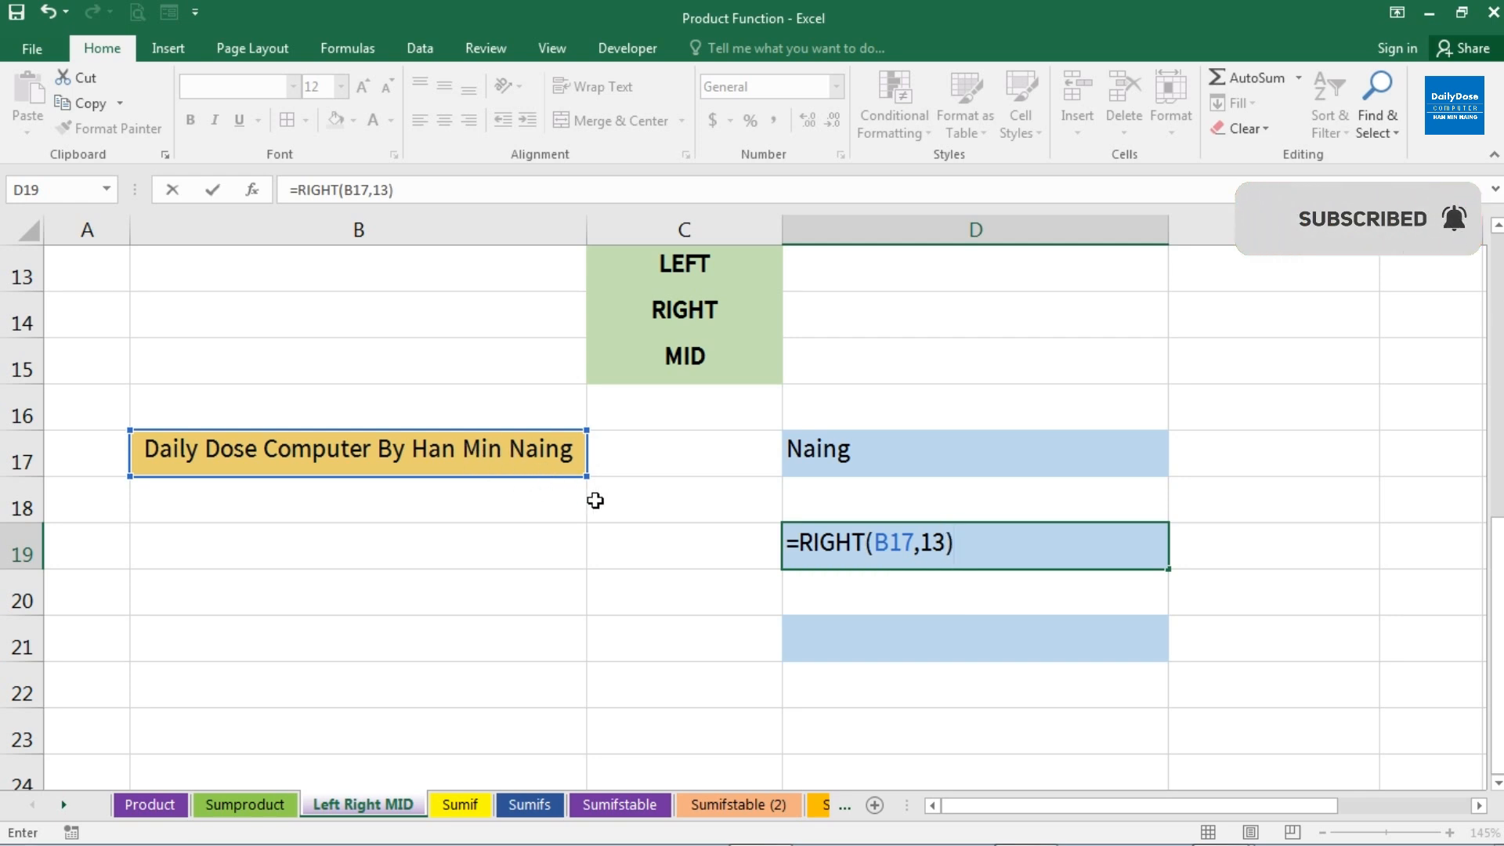
pyautogui.press('Return')
pyautogui.press('Up')
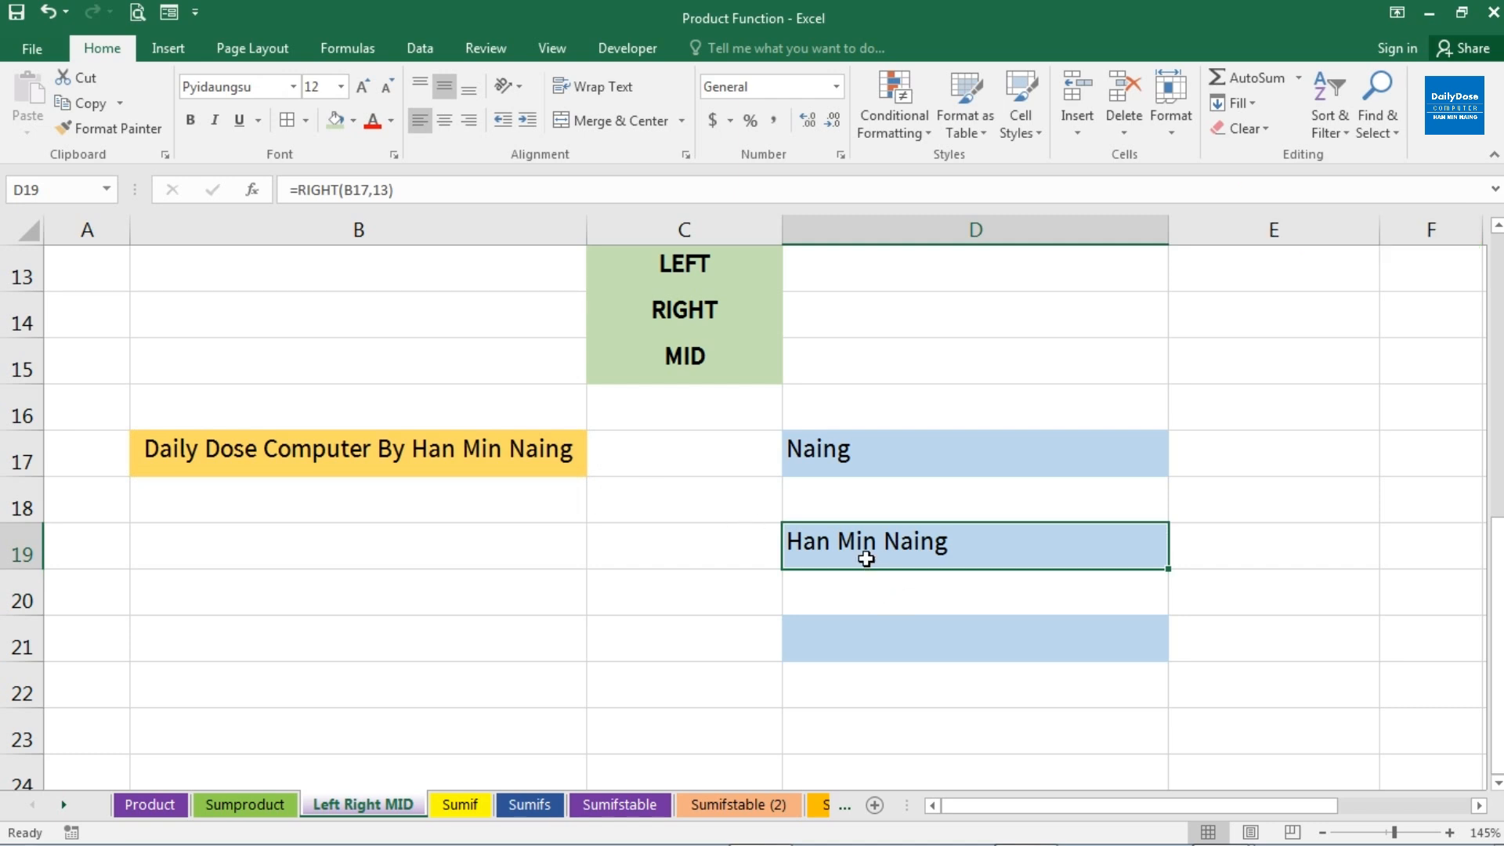
# Extract the last 25 characters of B17 into D21 with the formula =RIGHT(B17,25)
pyautogui.click(844, 635)
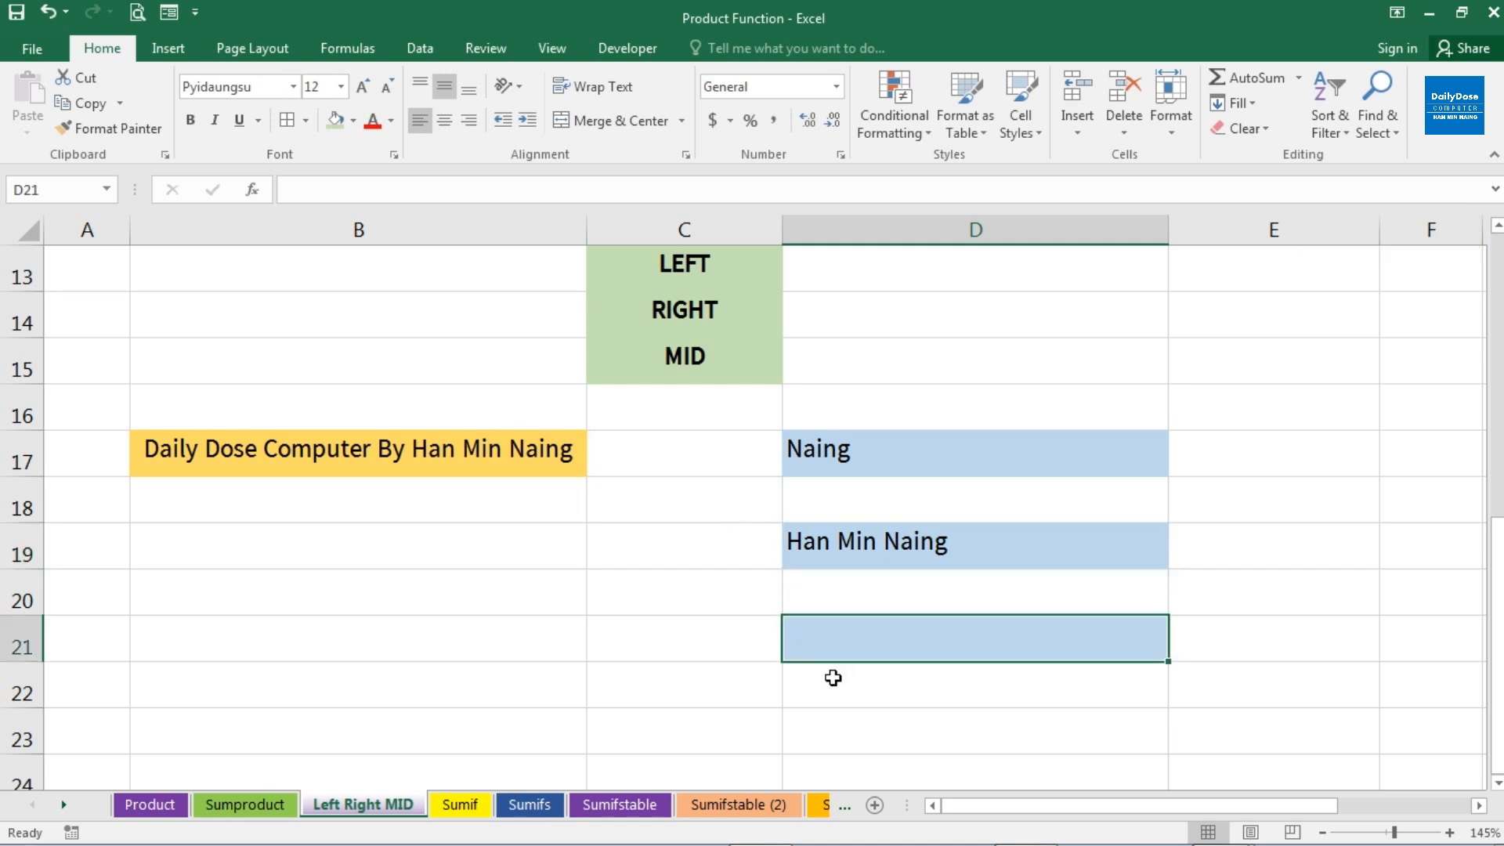
pyautogui.write('=ri')
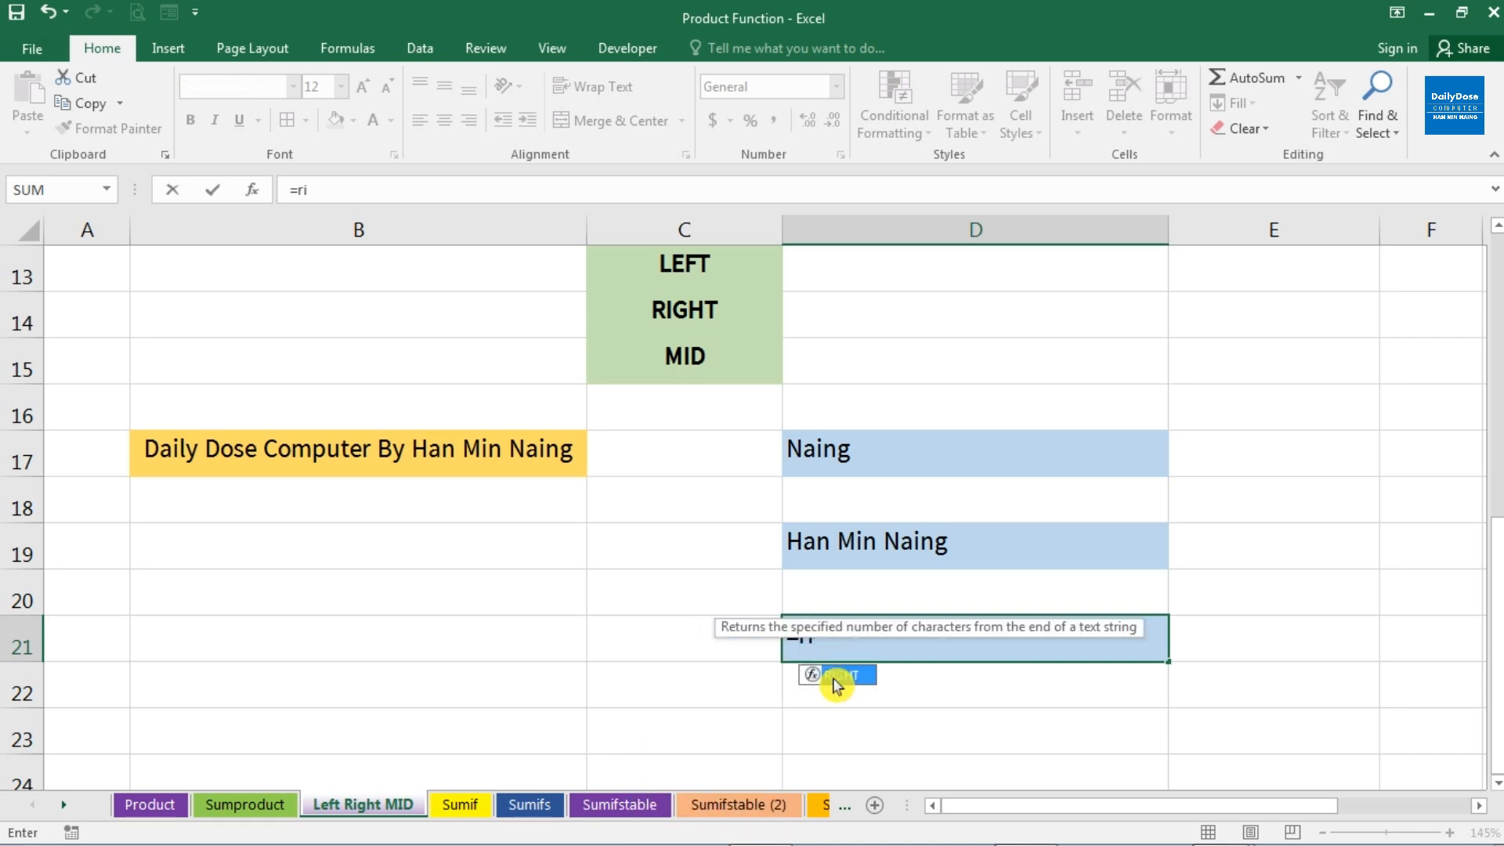
pyautogui.doubleClick(837, 678)
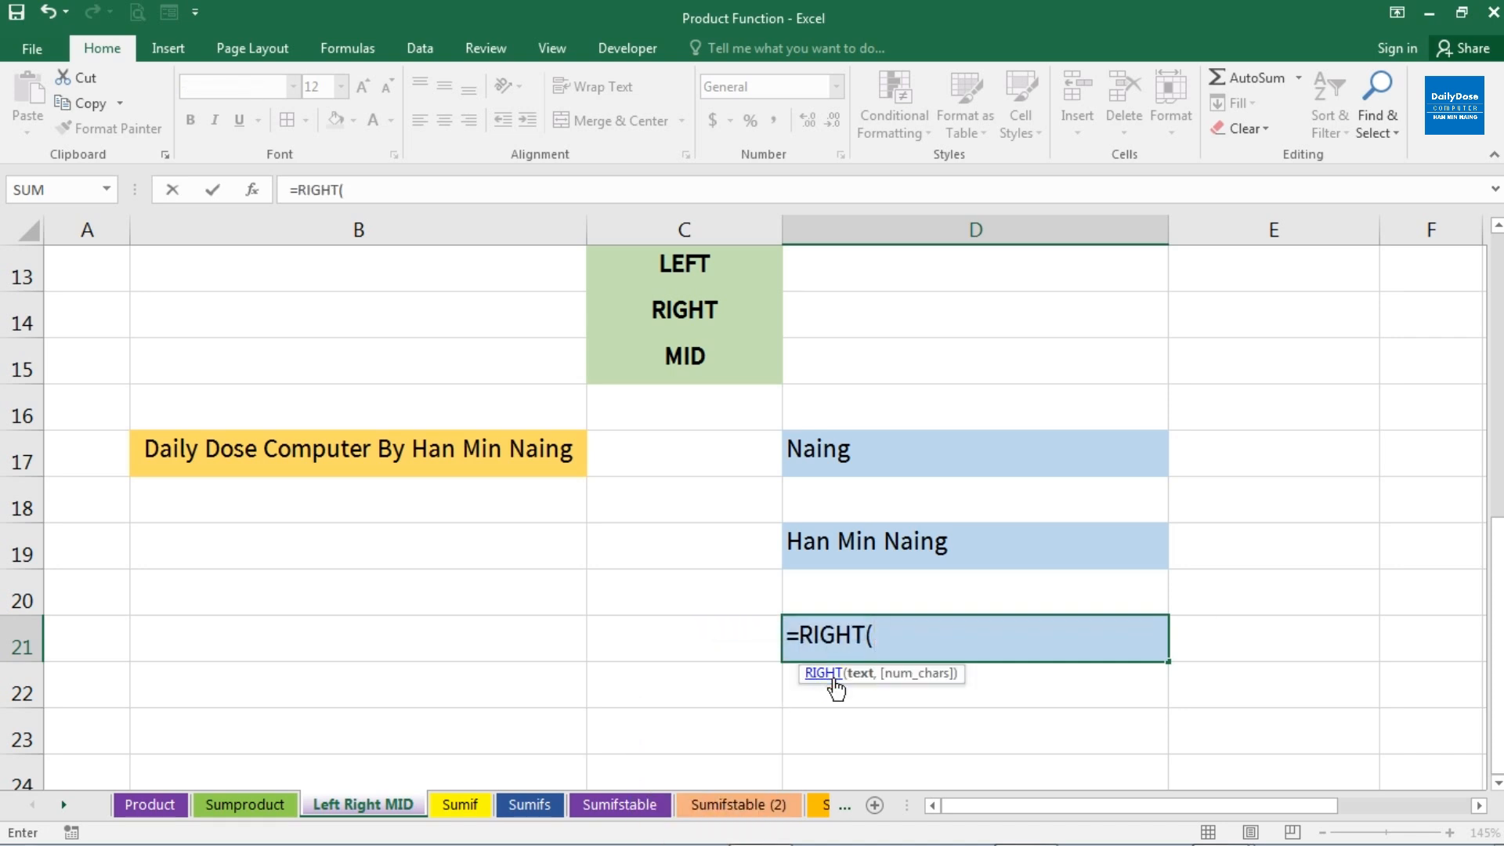
pyautogui.click(398, 450)
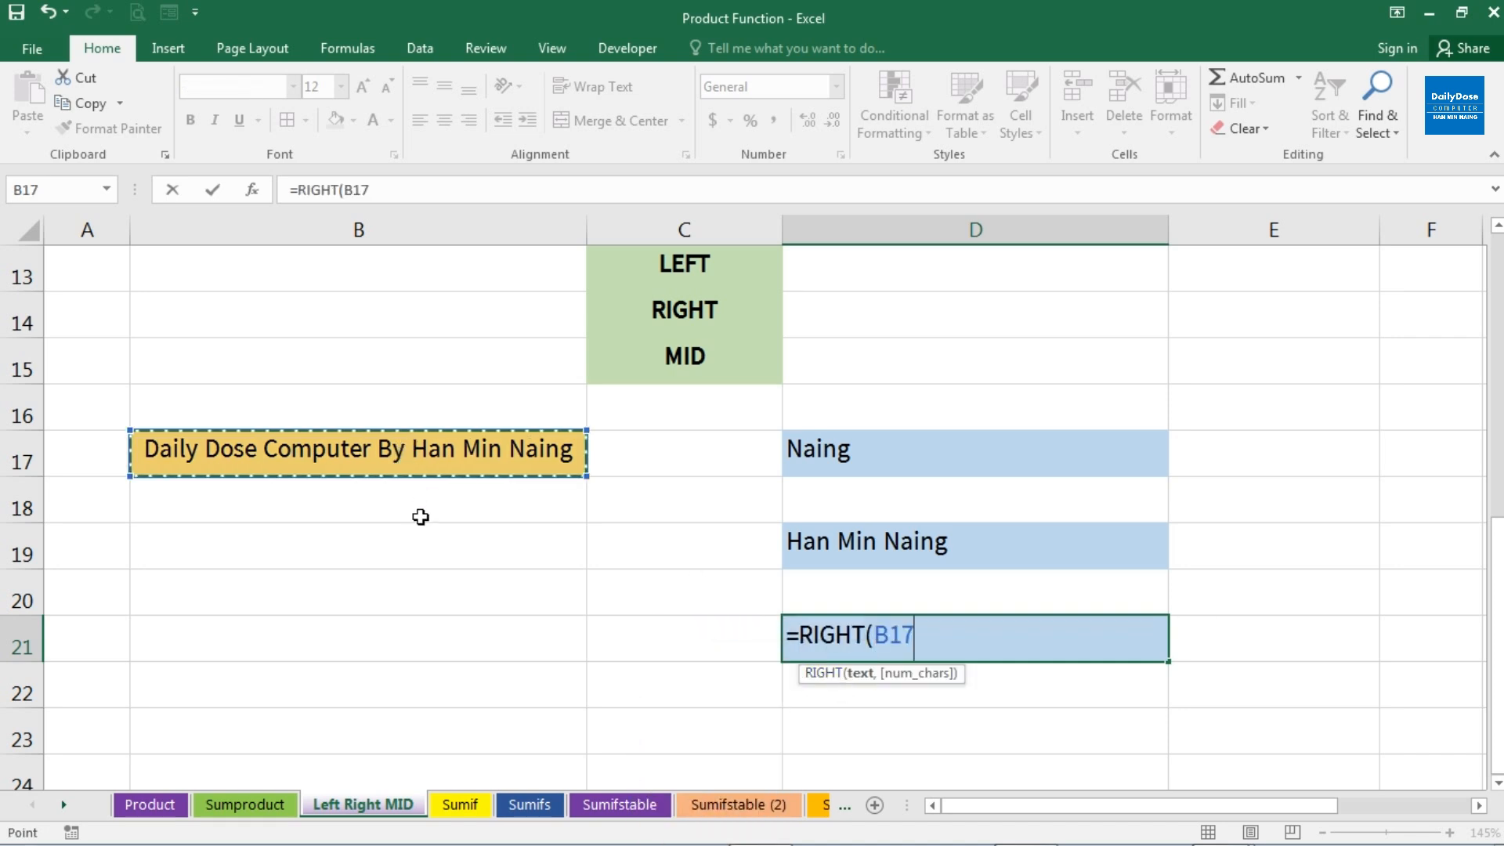
pyautogui.write(',')
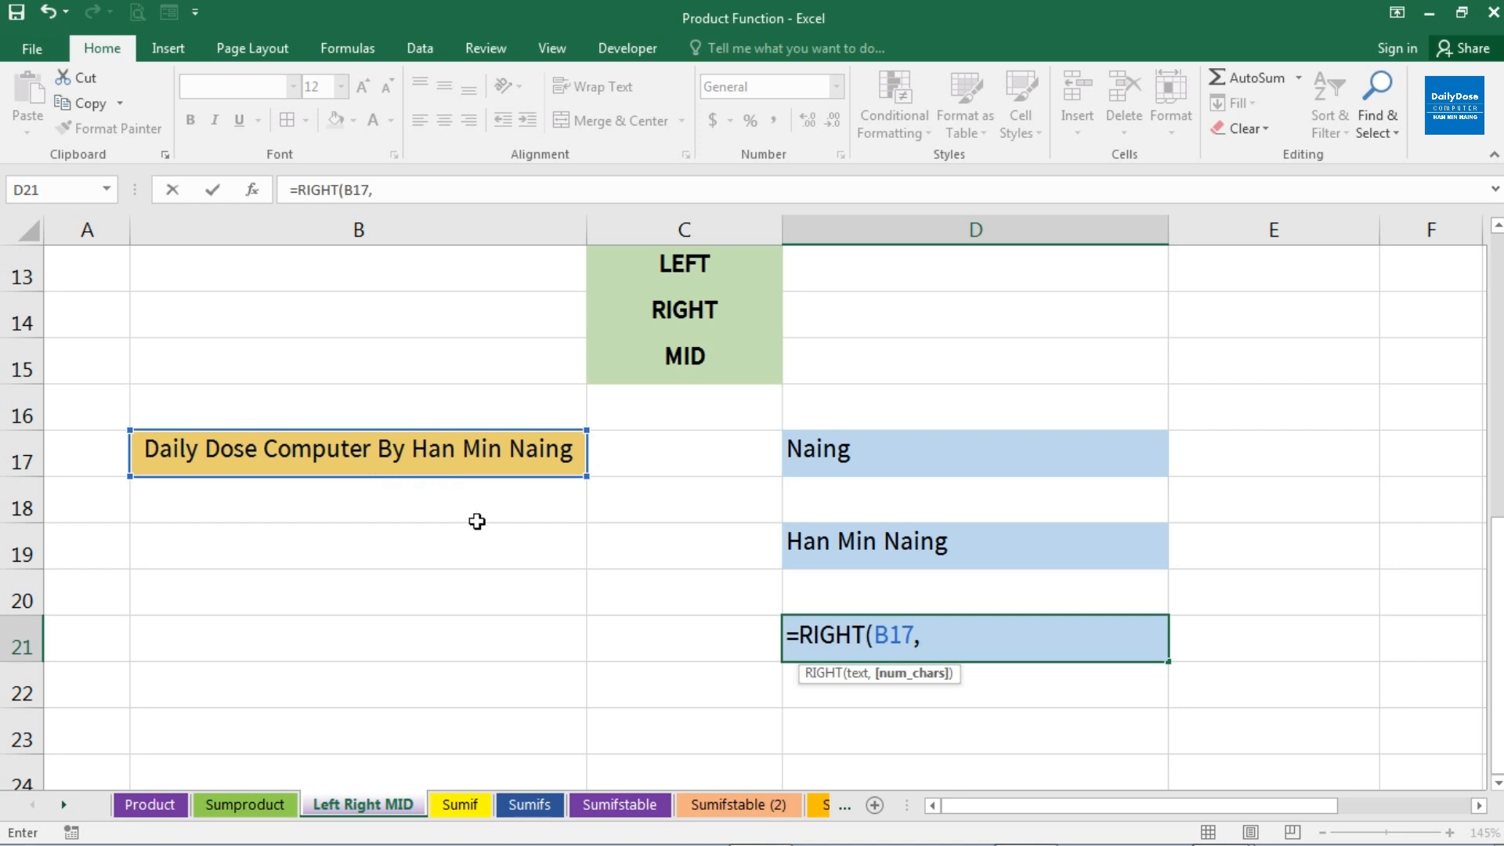
pyautogui.write('25)')
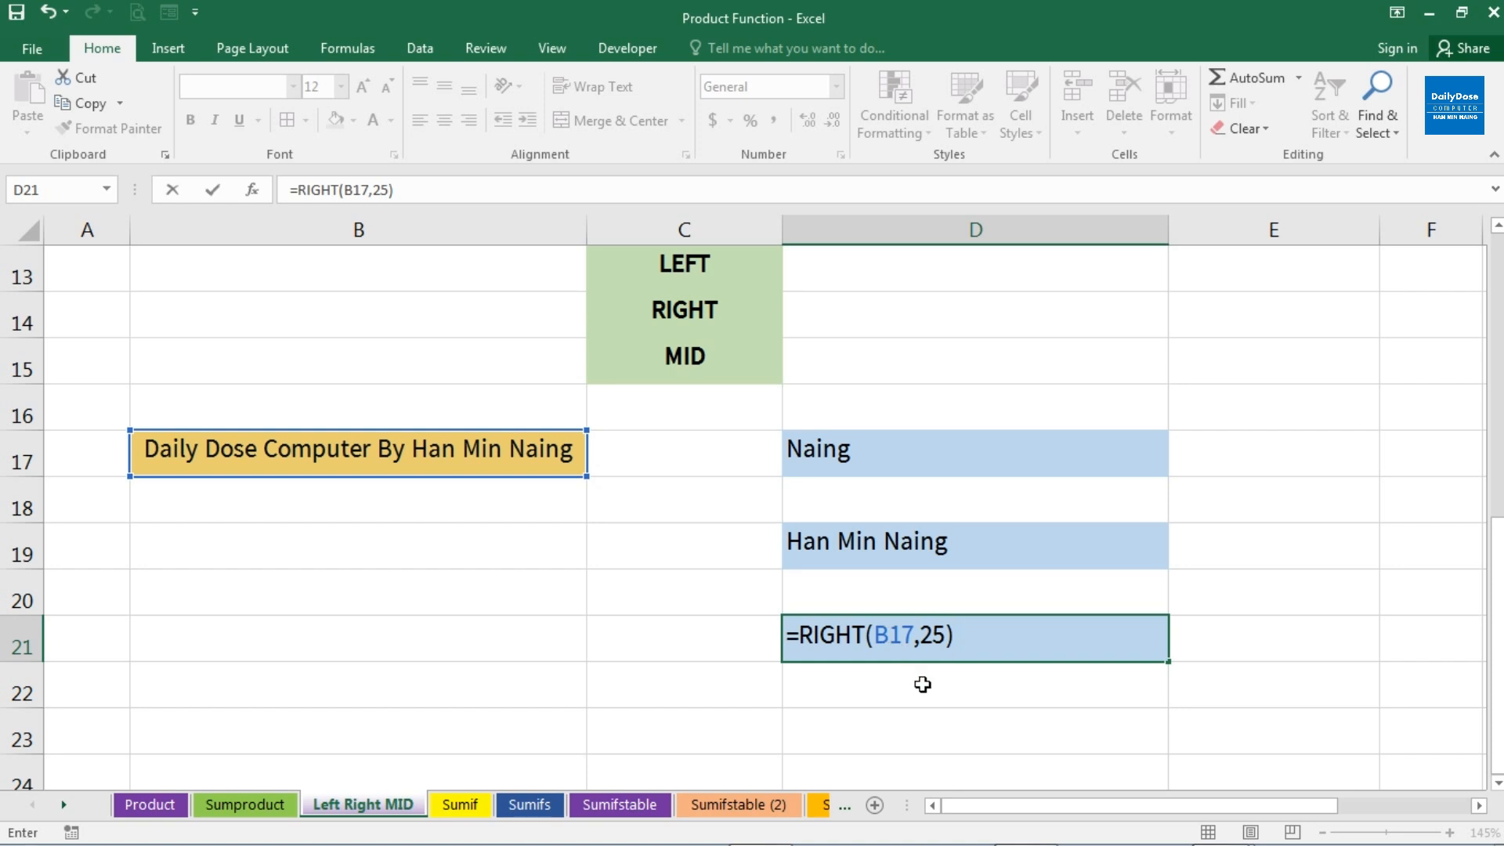
pyautogui.press('Return')
pyautogui.press('Up')
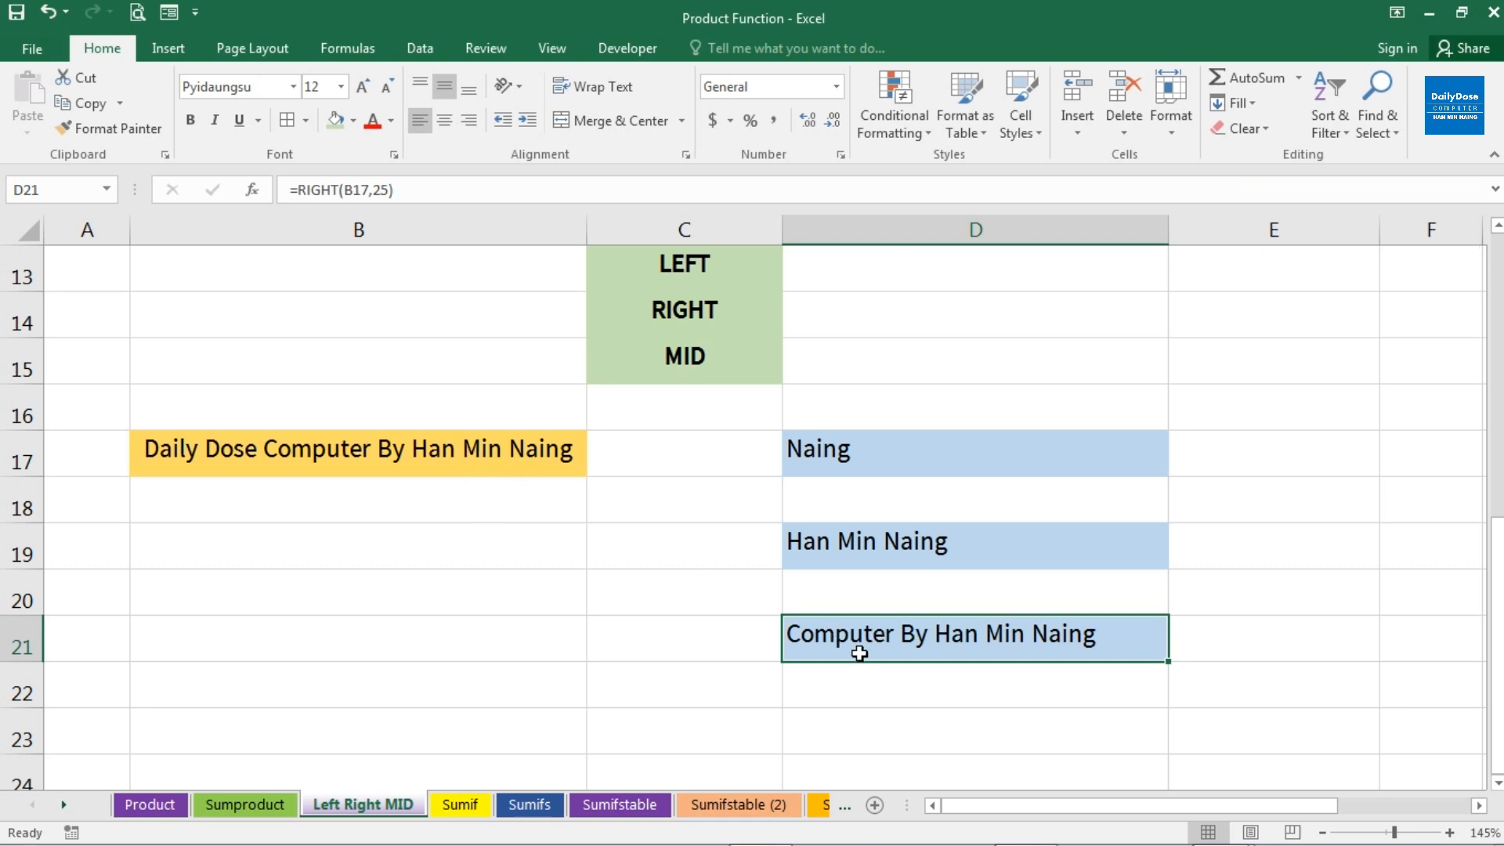
pyautogui.click(718, 318)
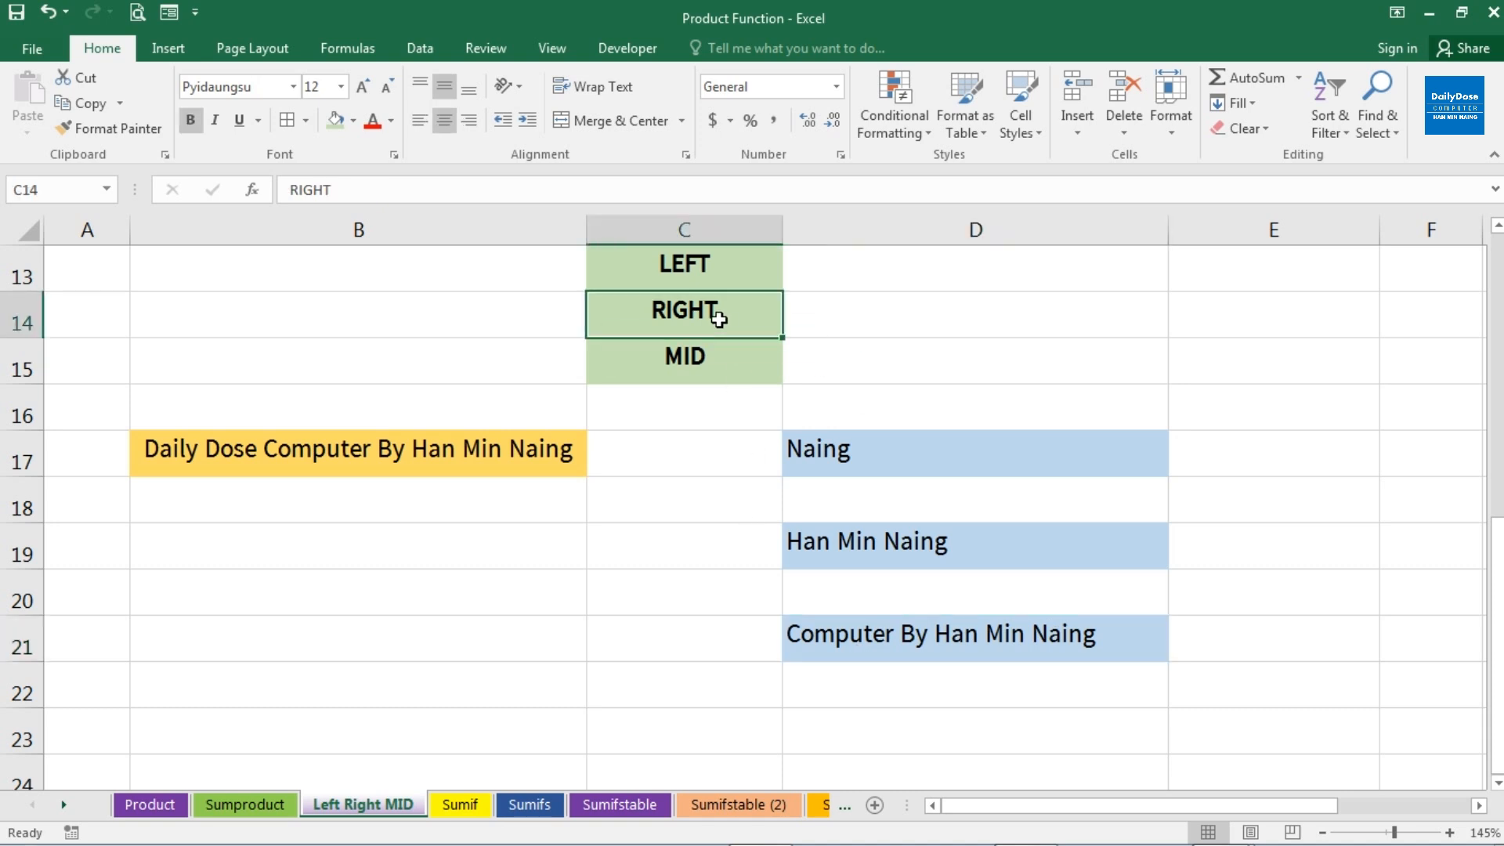
pyautogui.moveTo(730, 262); pyautogui.dragTo(728, 303)
pyautogui.click(726, 353)
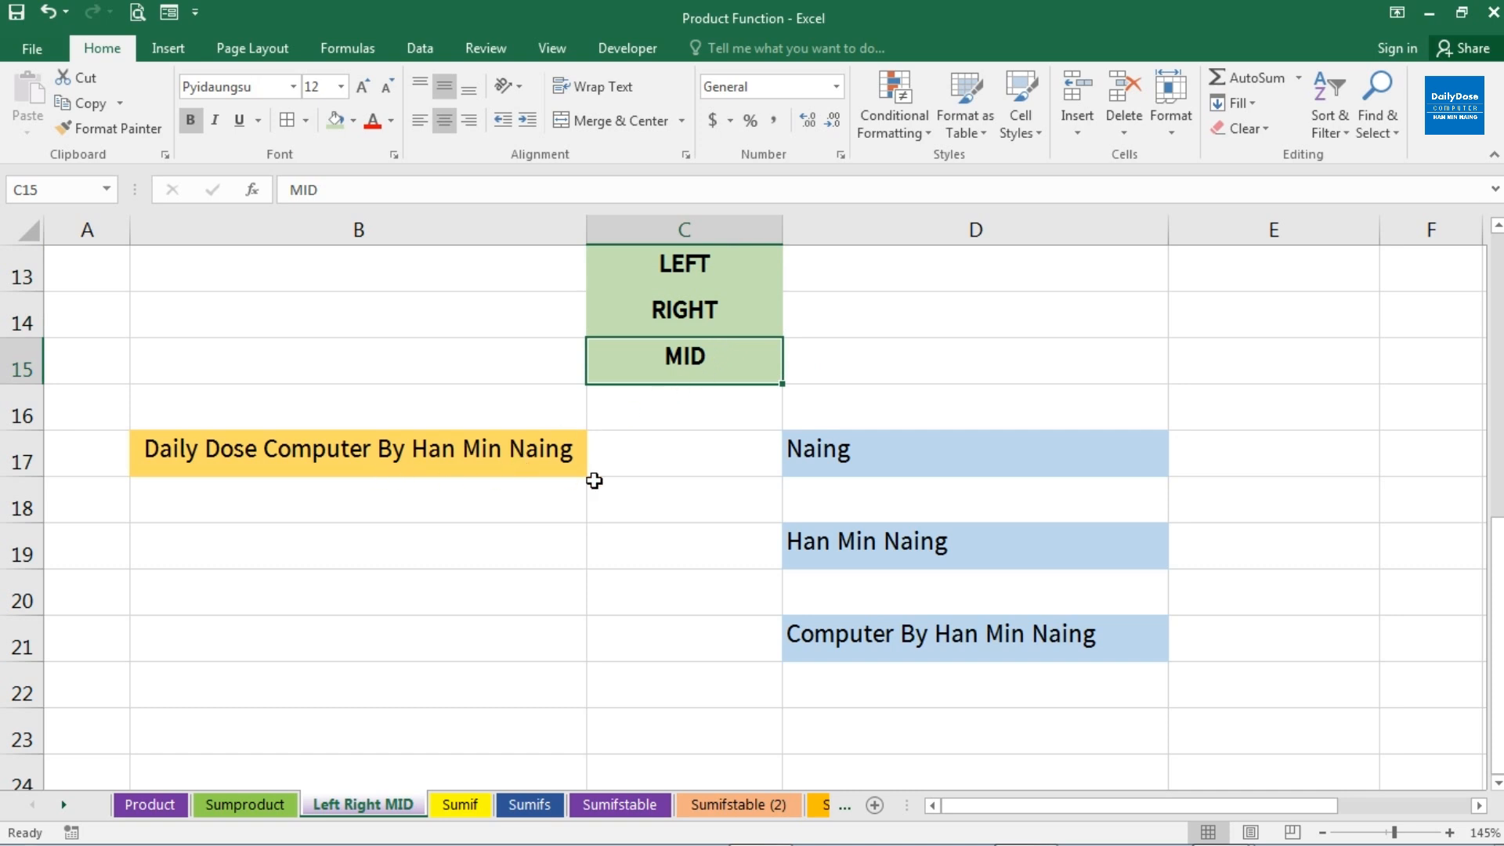
# Clear the RIGHT formulas from the range D17:D21
pyautogui.moveTo(843, 446); pyautogui.dragTo(852, 632)
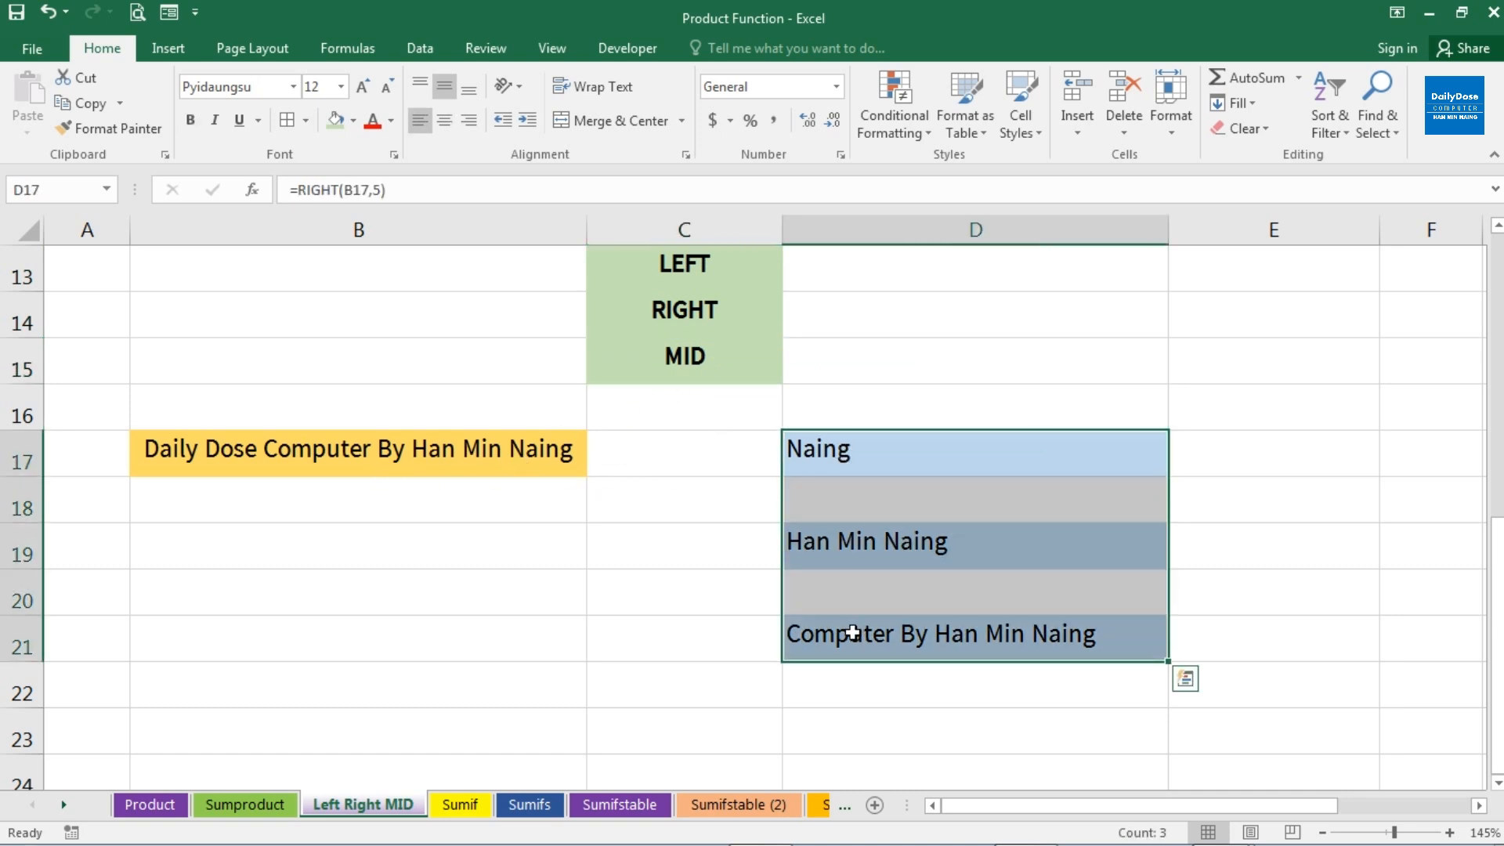
pyautogui.press('Delete')
# Extract 4 characters of B17 starting at character 7 into D17 with the formula =MID(B17,7,4)
pyautogui.click(891, 465)
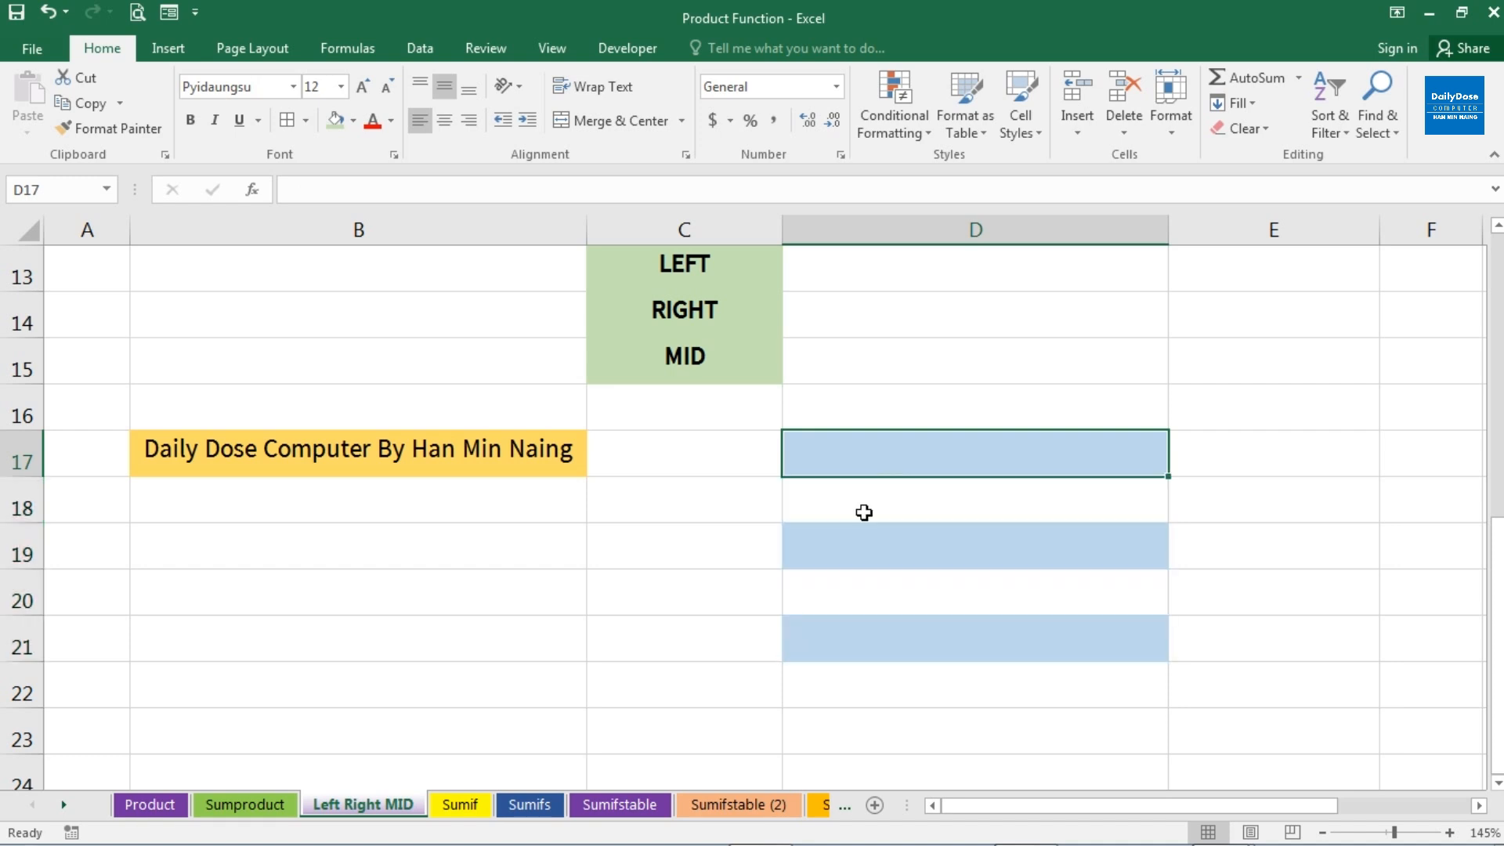
pyautogui.write('=')
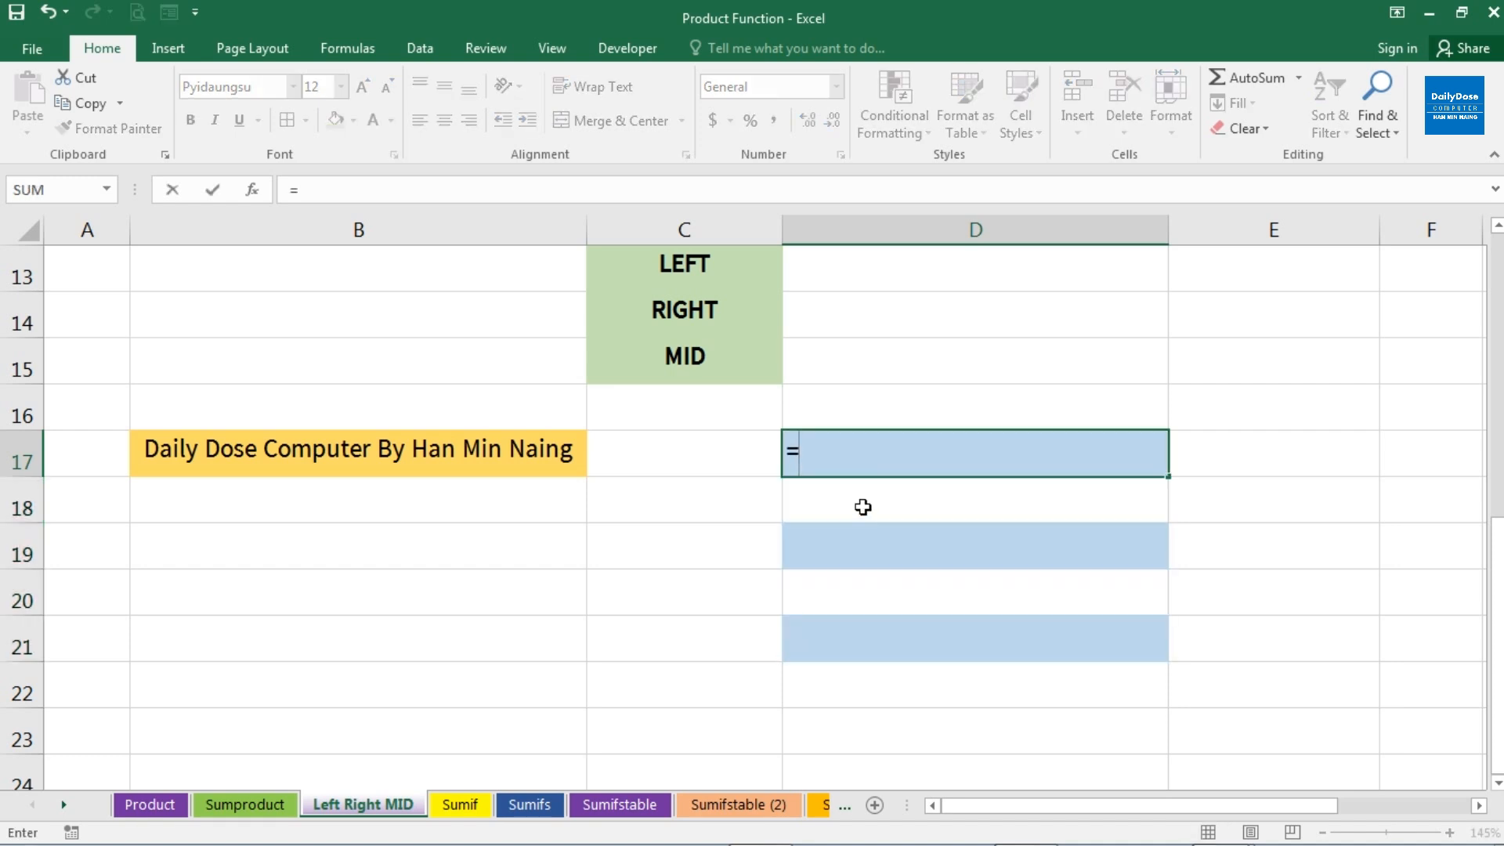
pyautogui.write('mi')
pyautogui.press('Tab')
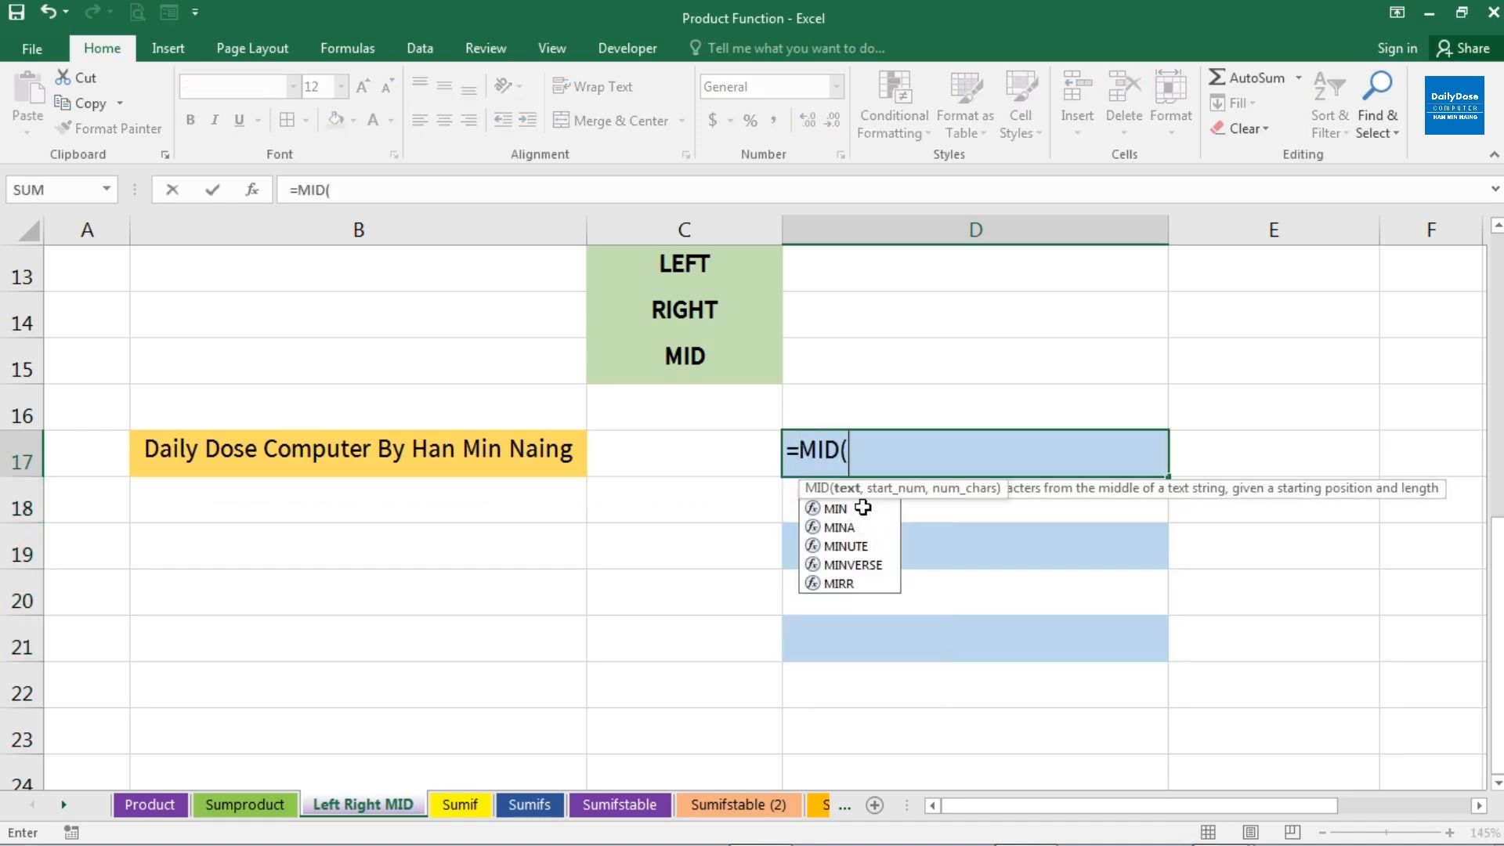
pyautogui.click(507, 458)
pyautogui.write(',')
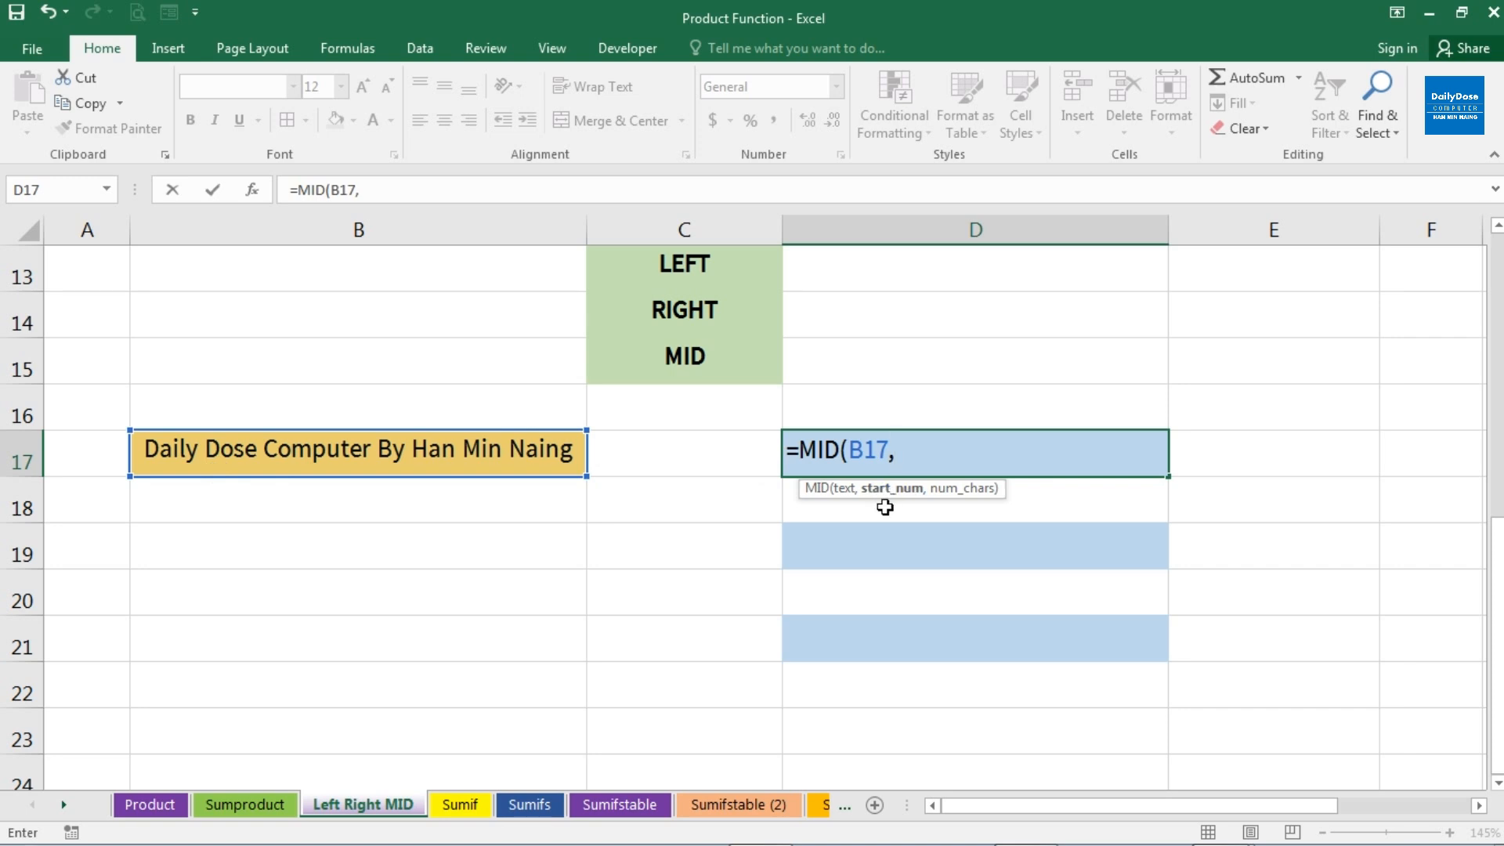
pyautogui.write('7,')
pyautogui.write('4')
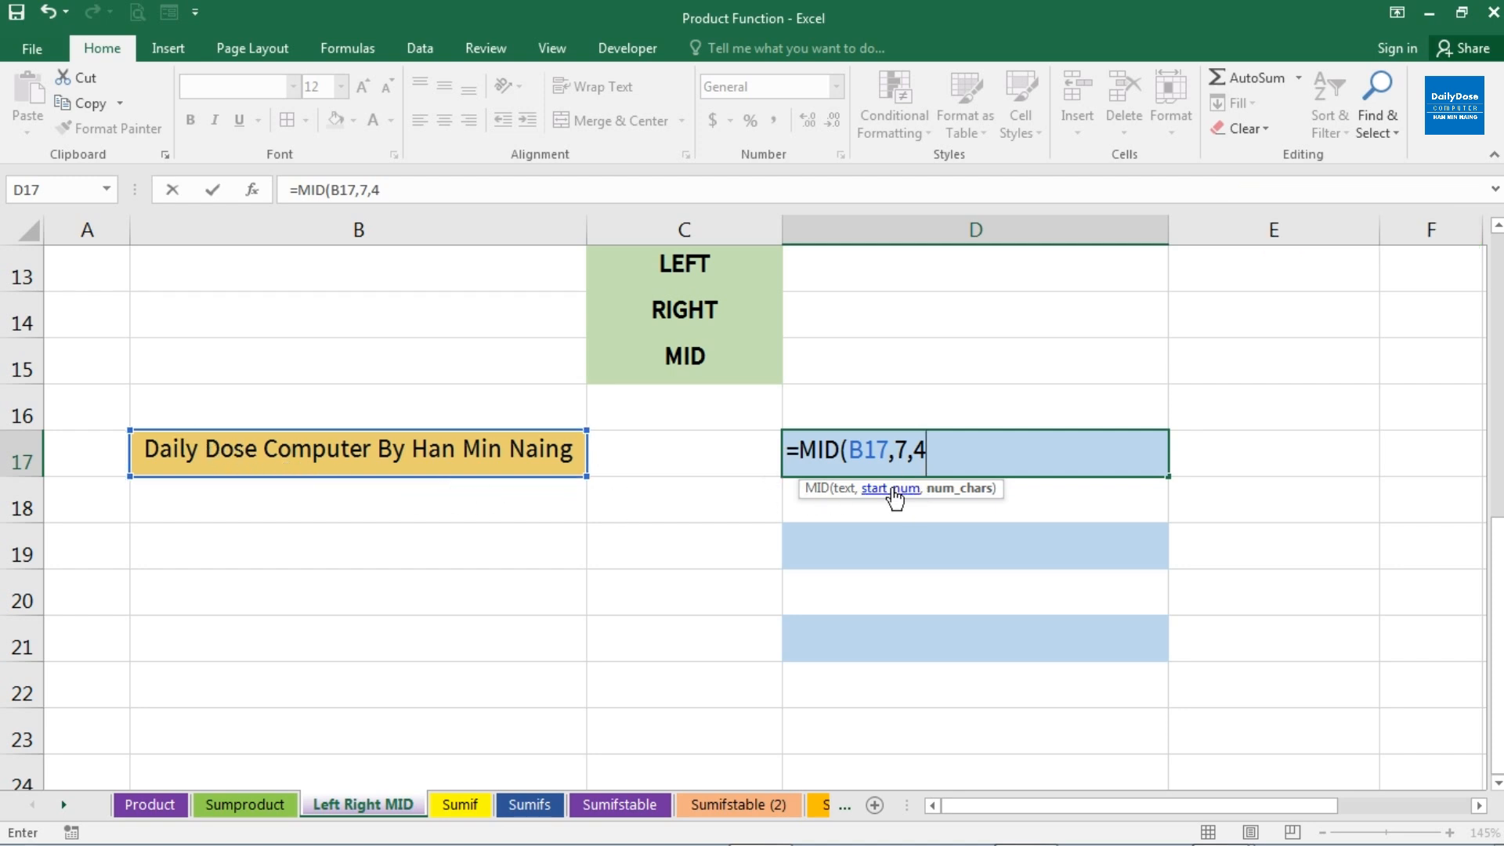
pyautogui.write(')')
pyautogui.press('Return')
pyautogui.press('Up')
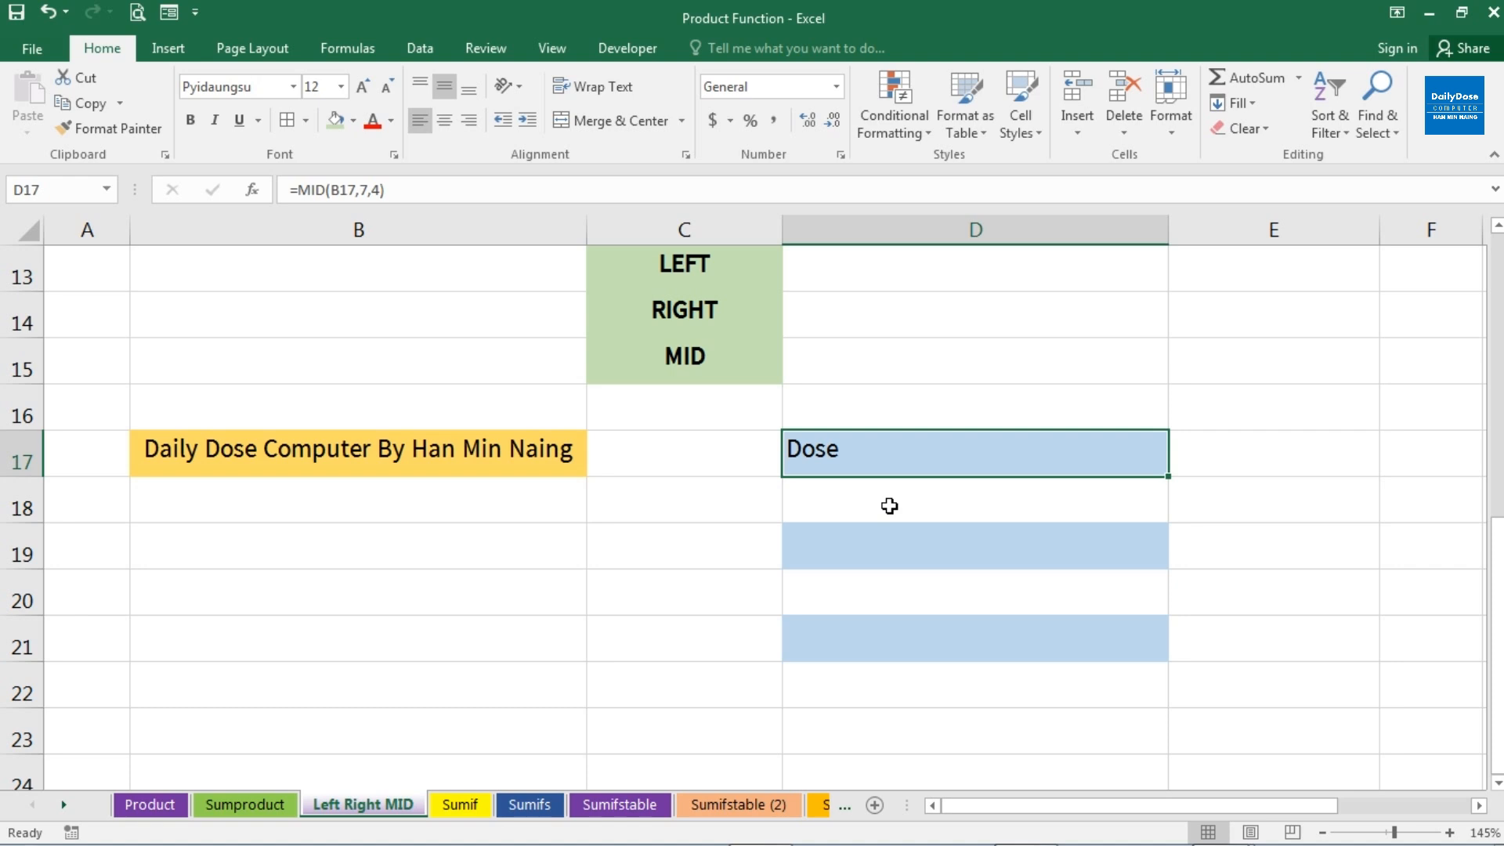
# Extract 8 characters of B17 starting at character 12 into D19 with the formula =MID(B17,12,8)
pyautogui.click(827, 553)
pyautogui.write('=mi')
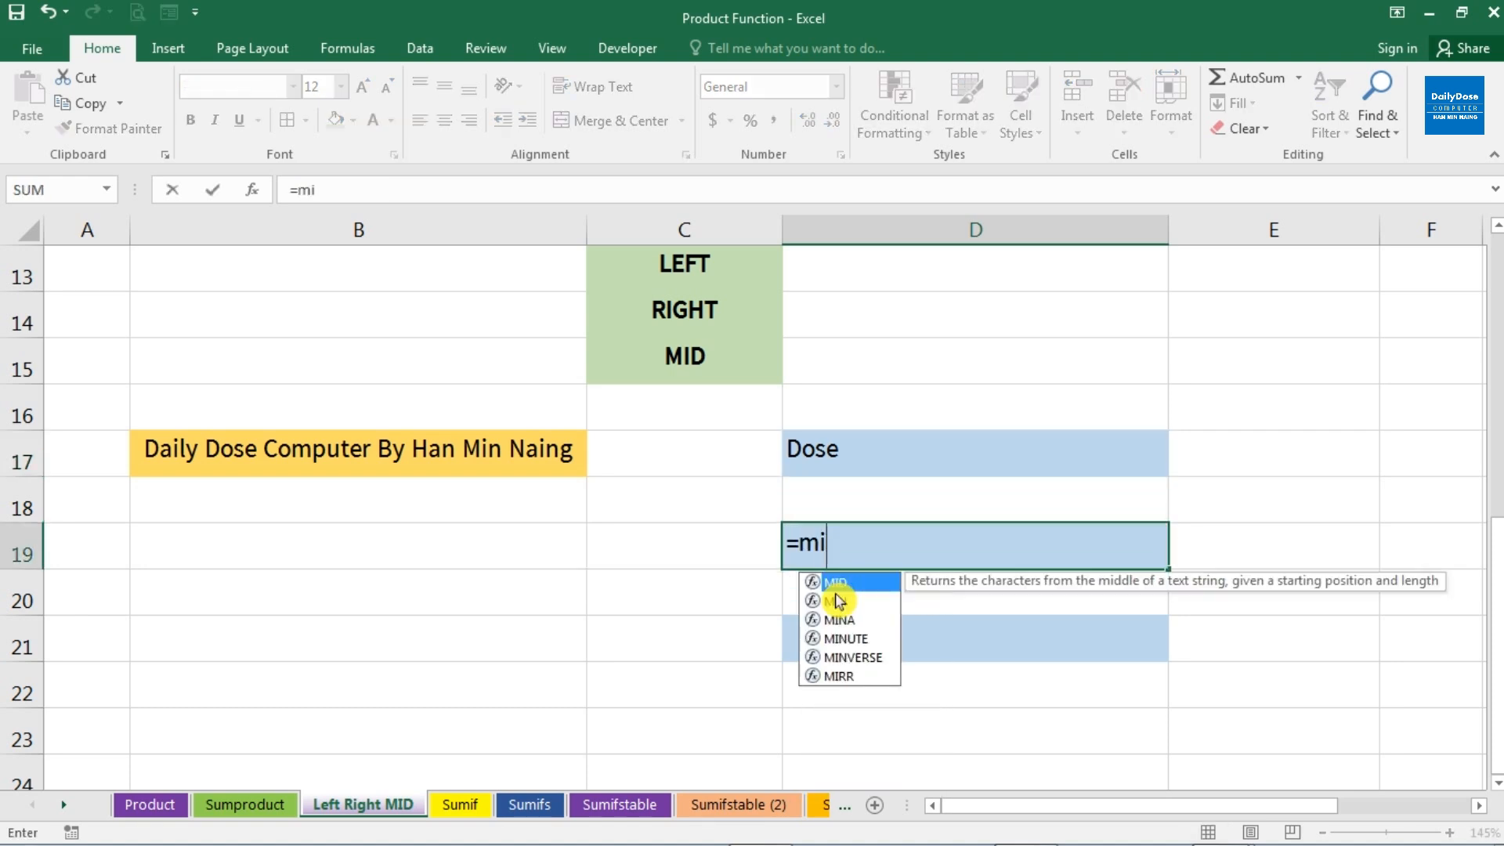
pyautogui.press('Tab')
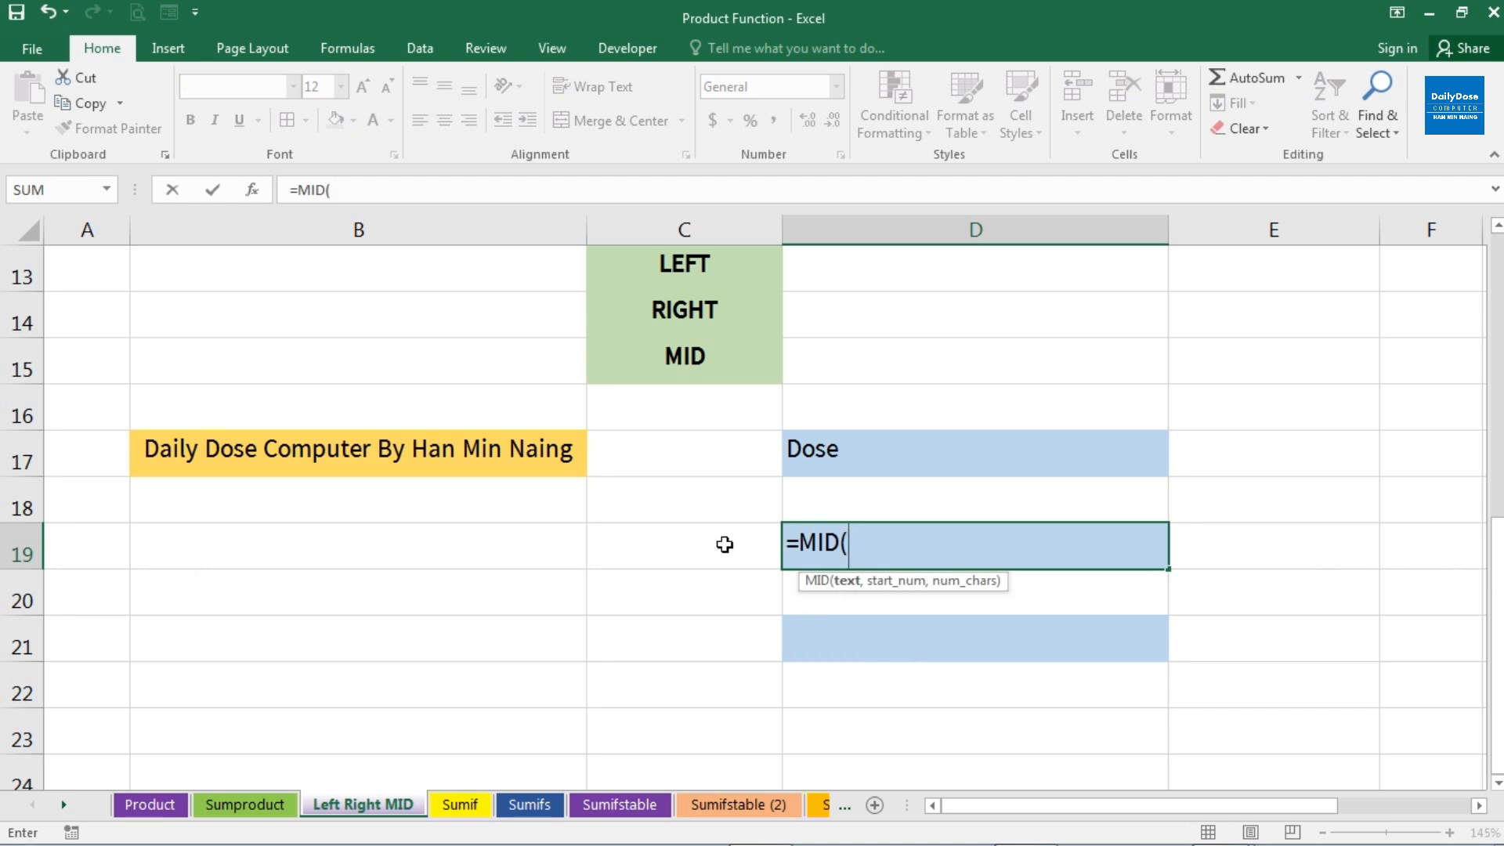
pyautogui.click(537, 454)
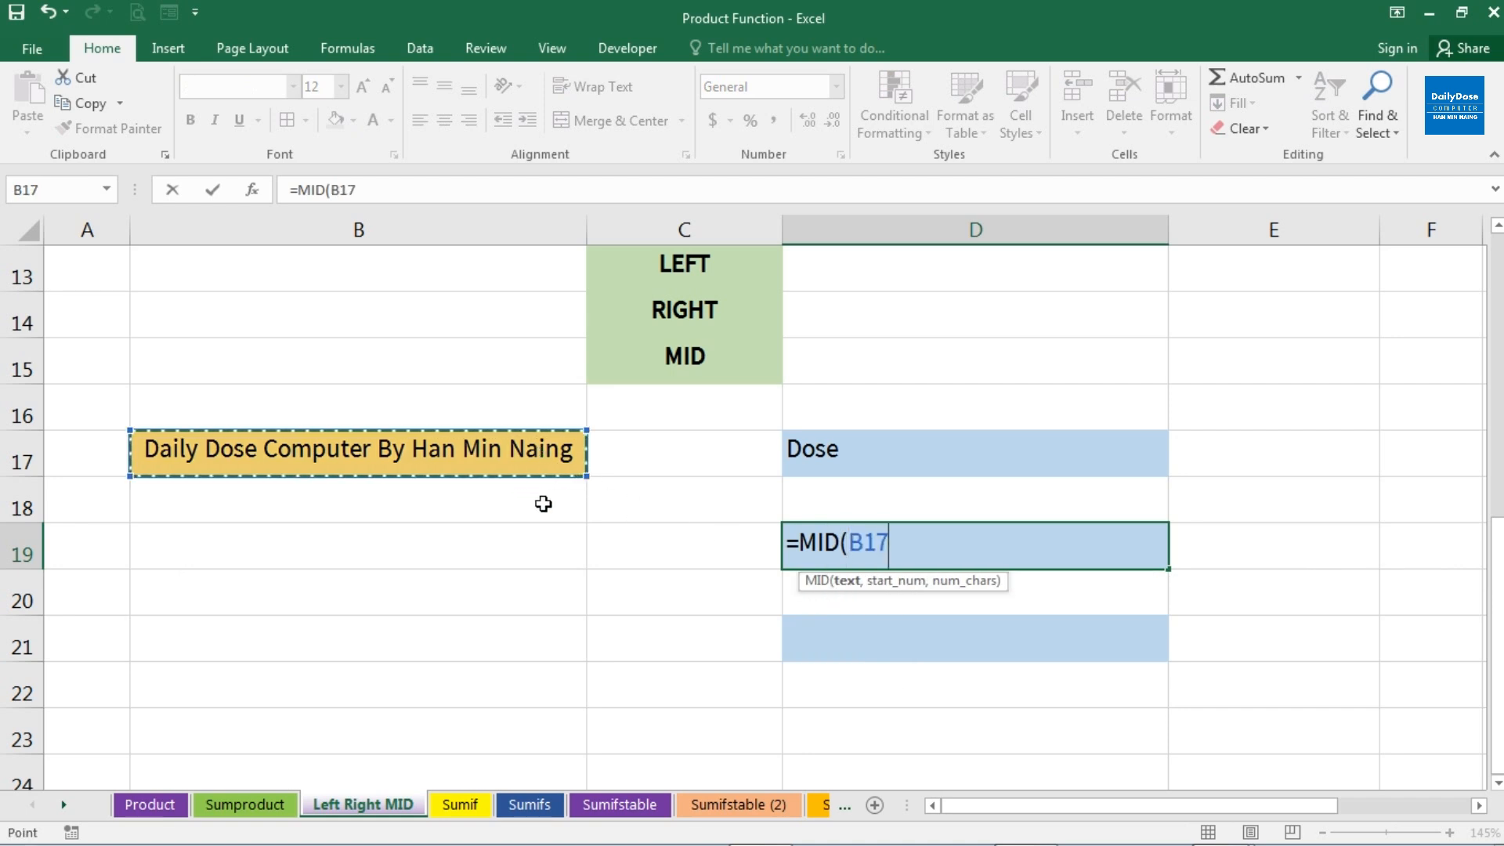
pyautogui.write(',')
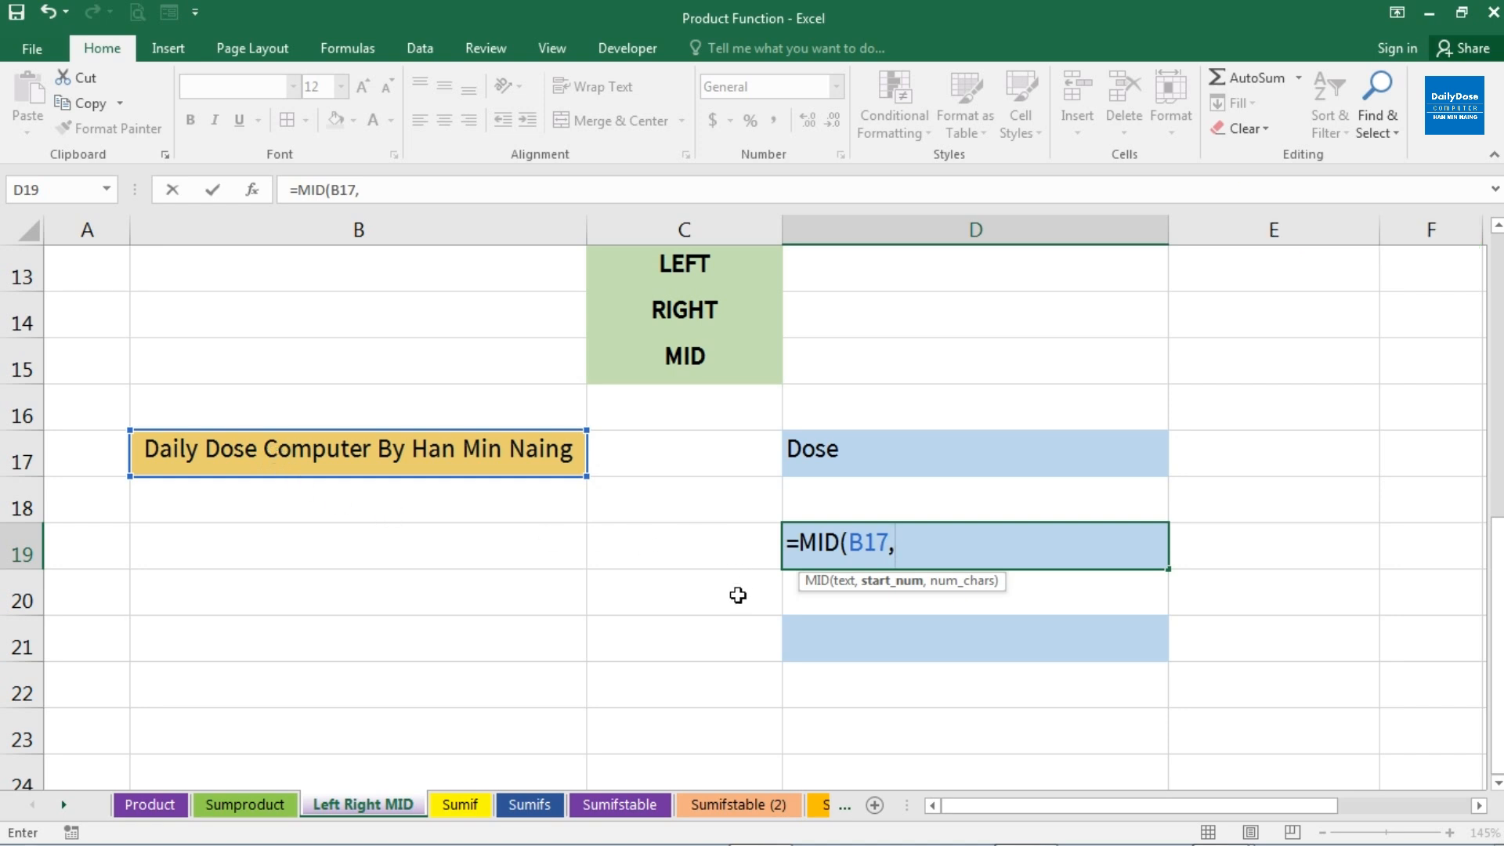
pyautogui.write('12,')
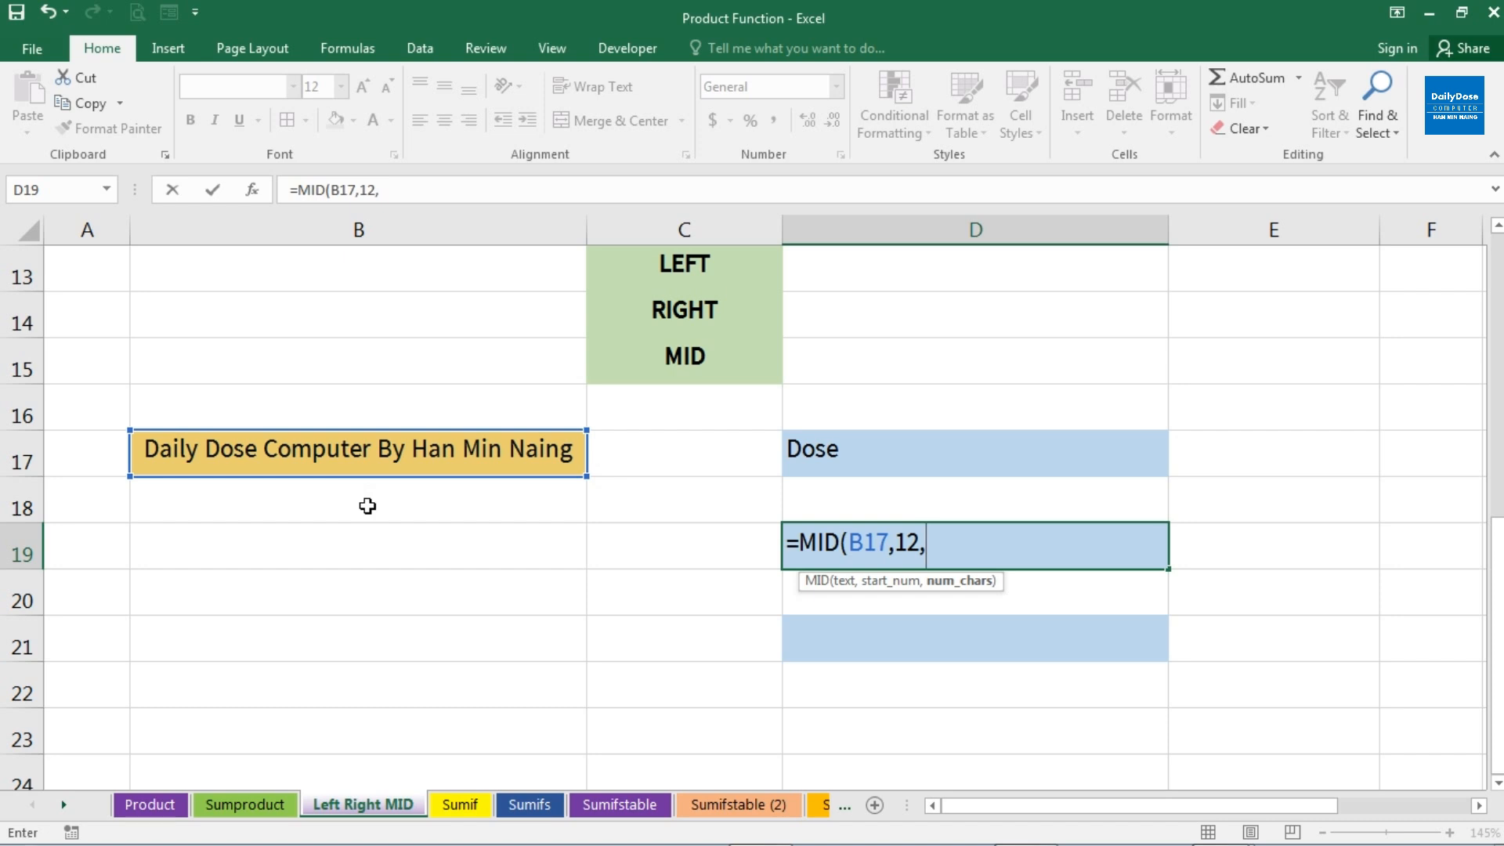
pyautogui.write('8)')
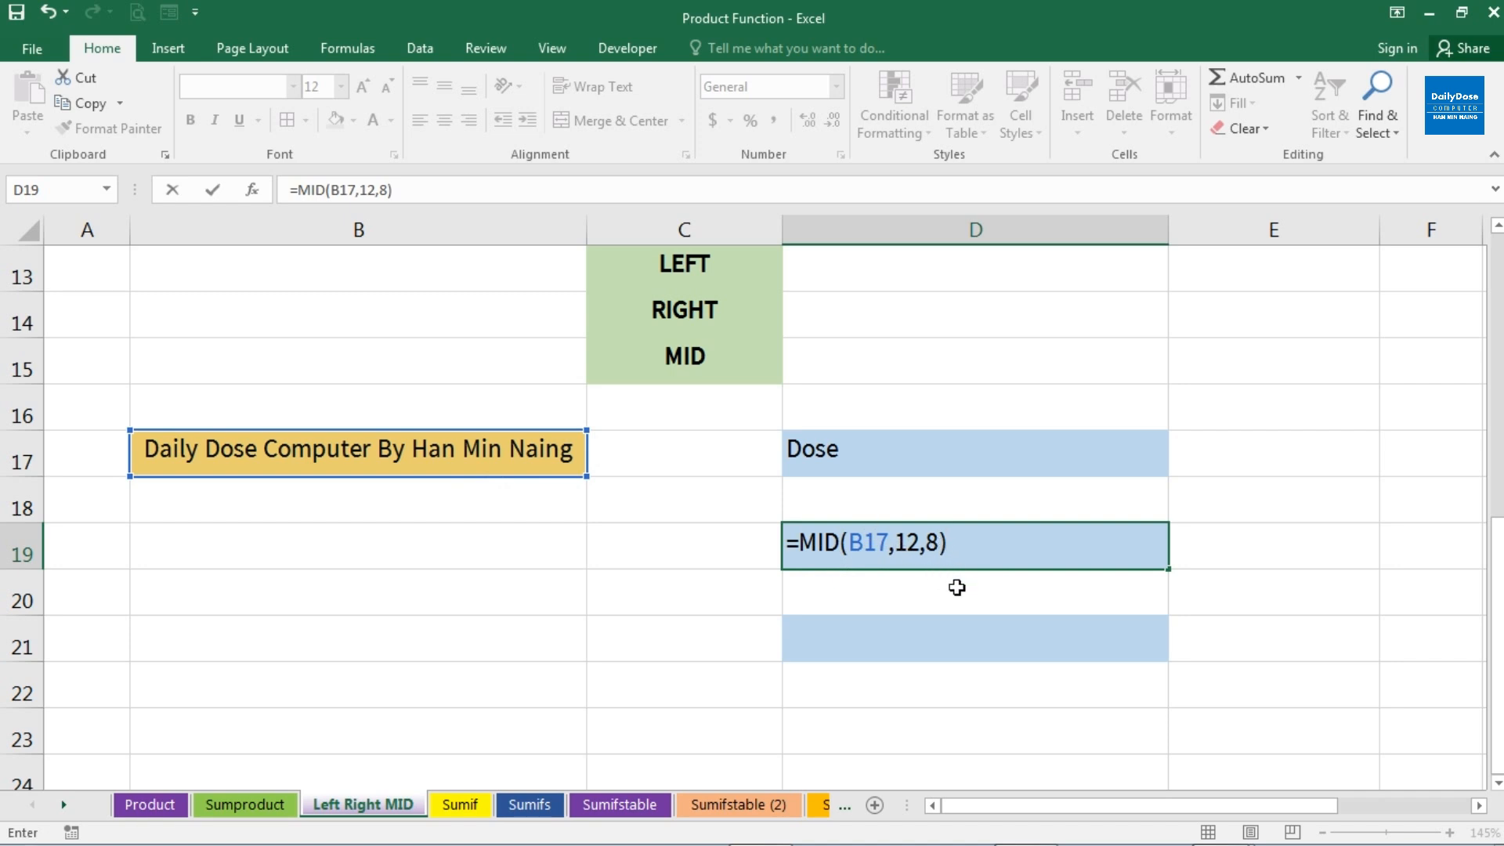
pyautogui.press('Return')
pyautogui.press('Up')
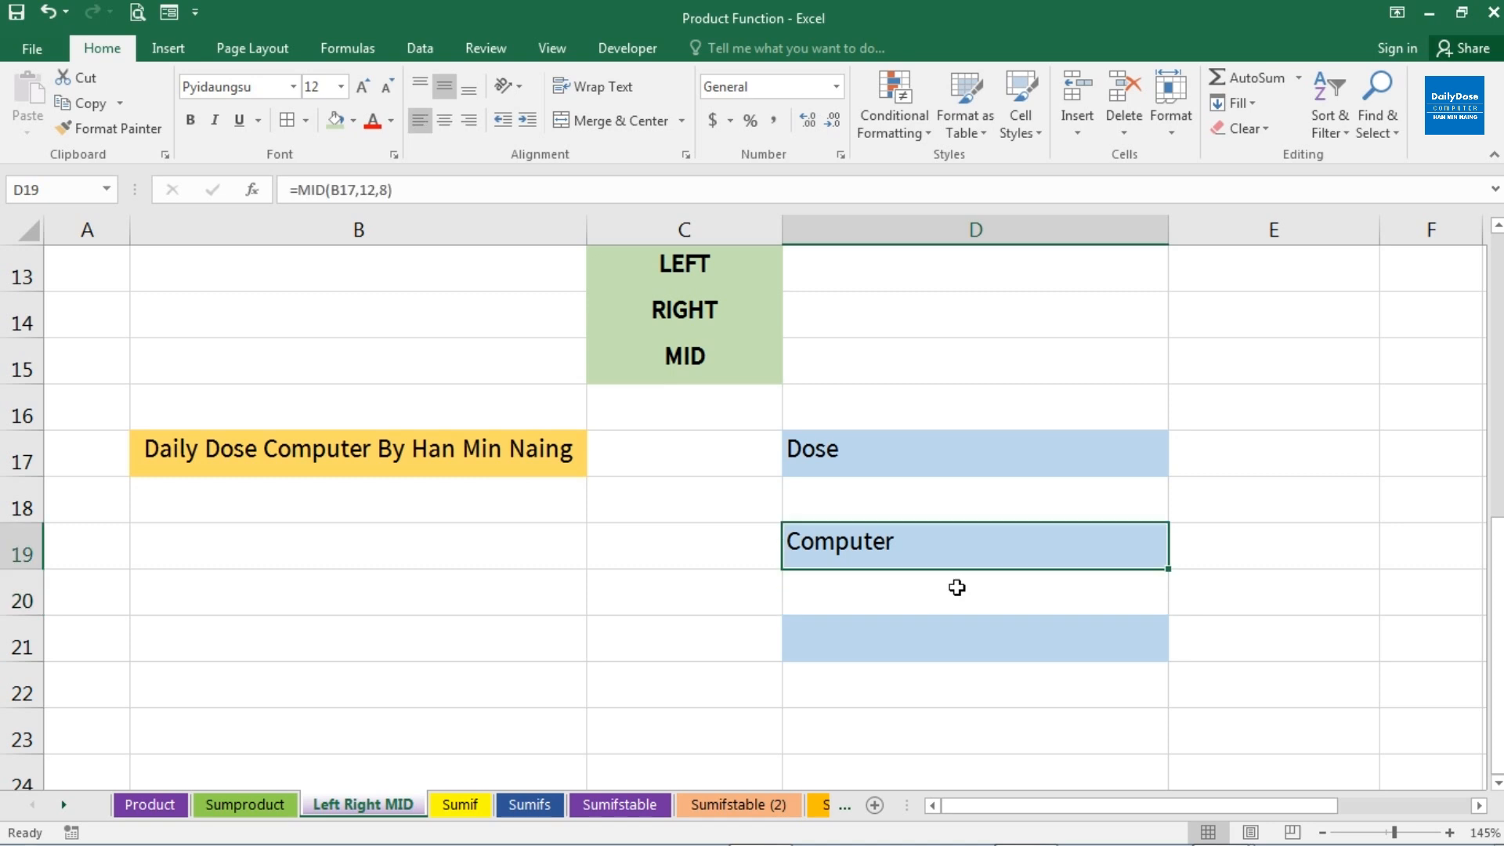
# Extract 15 characters of B17 starting at character 12 into D21 with the formula =MID(B17,12,15)
pyautogui.press('Down')
pyautogui.press('Down')
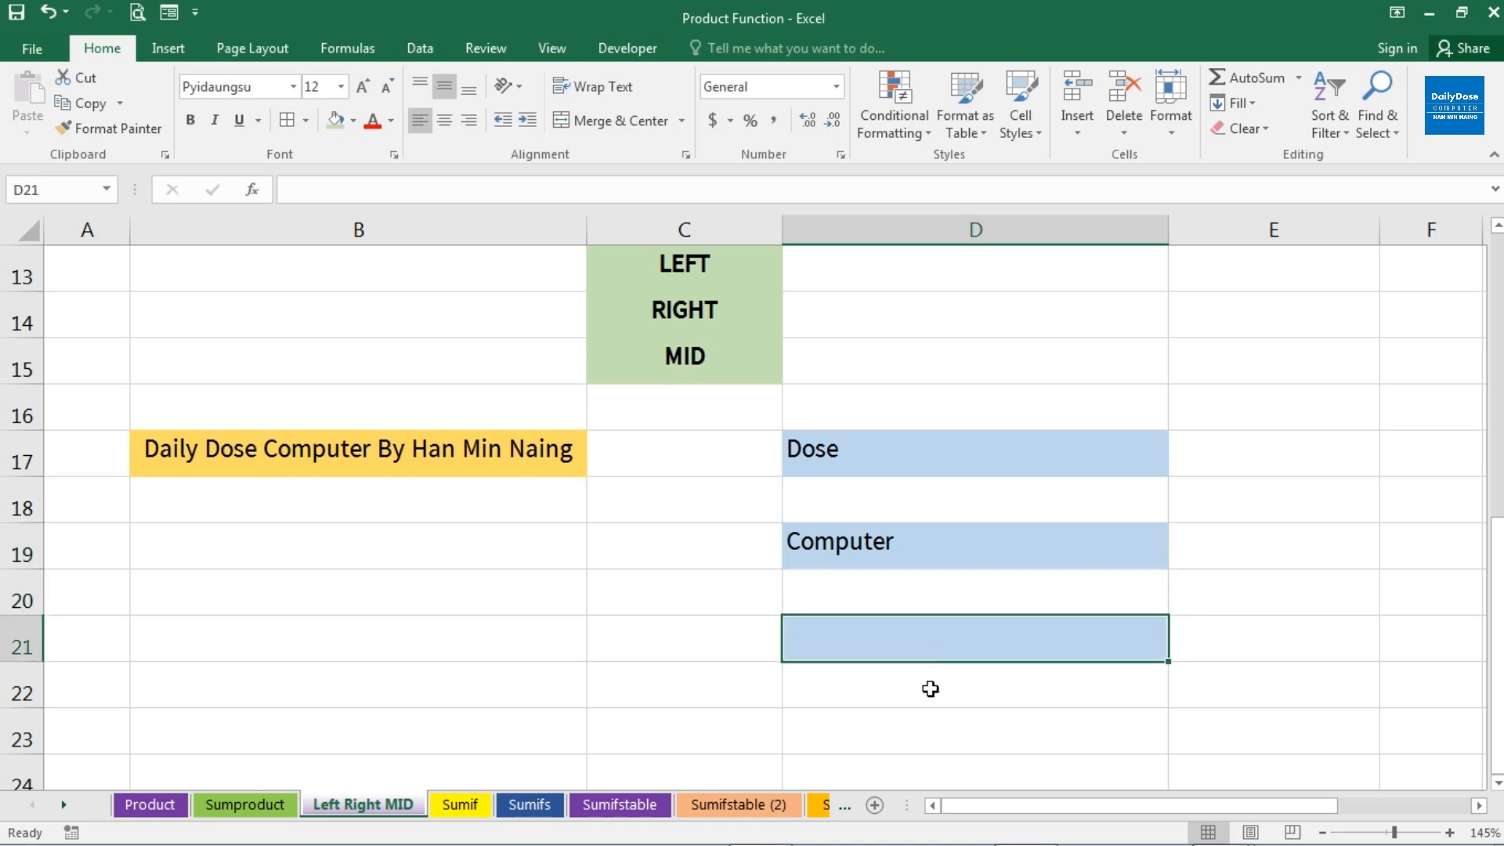
pyautogui.write('=mi')
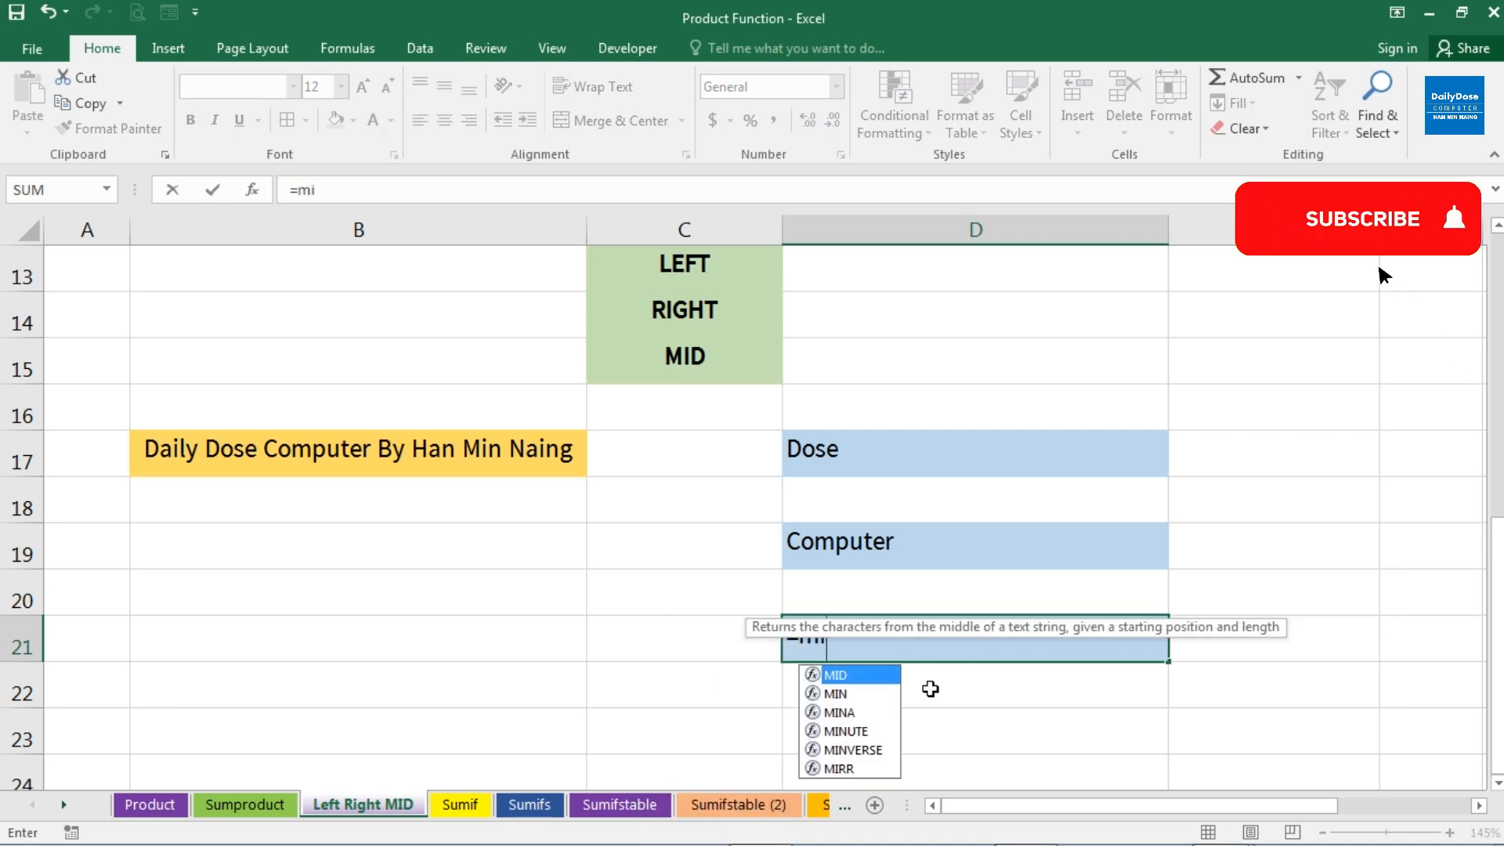
pyautogui.press('Tab')
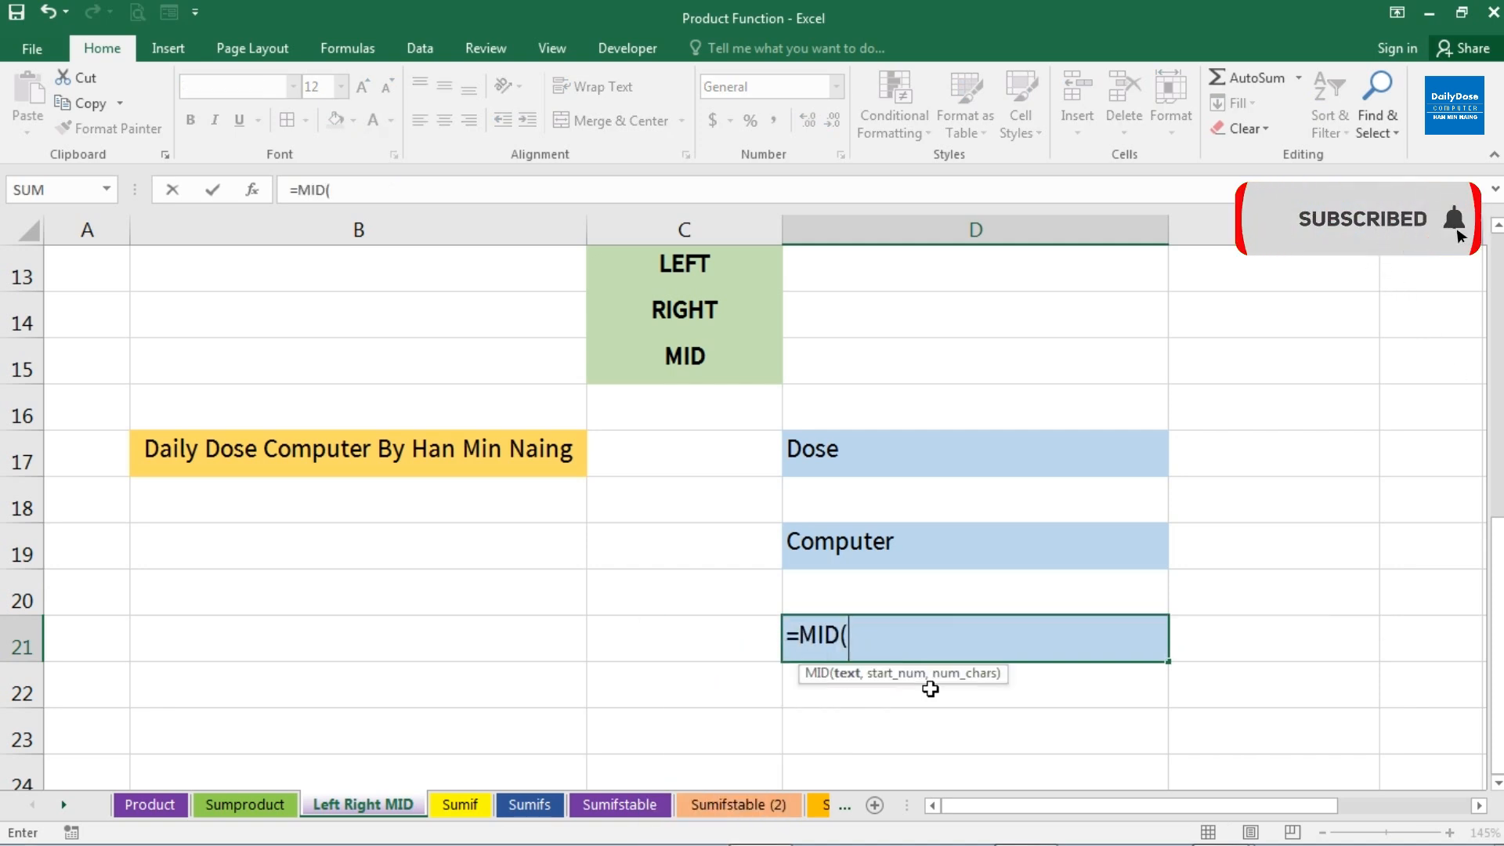
pyautogui.click(467, 465)
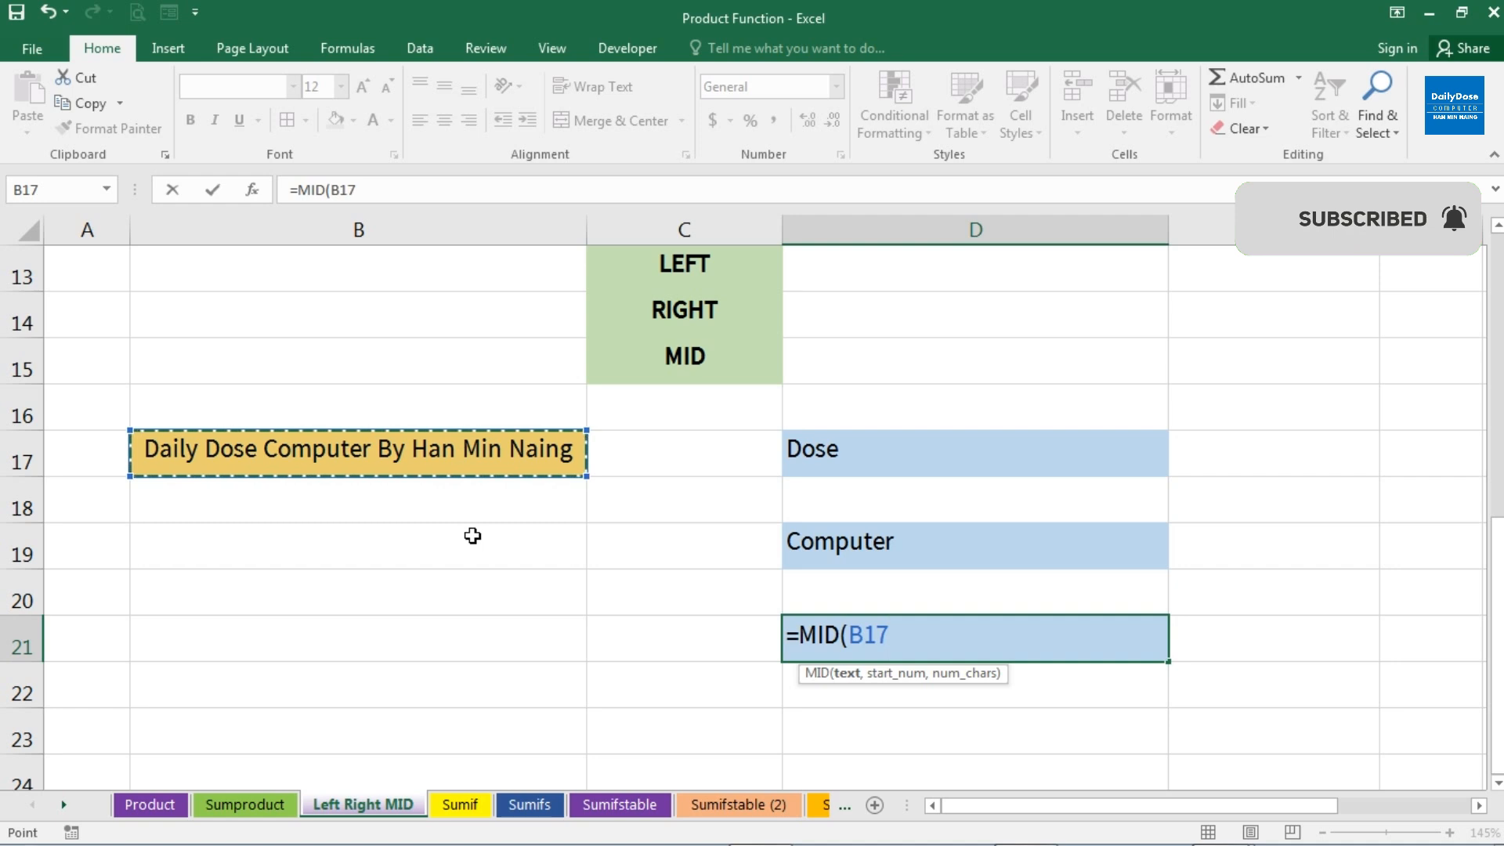
pyautogui.write(',')
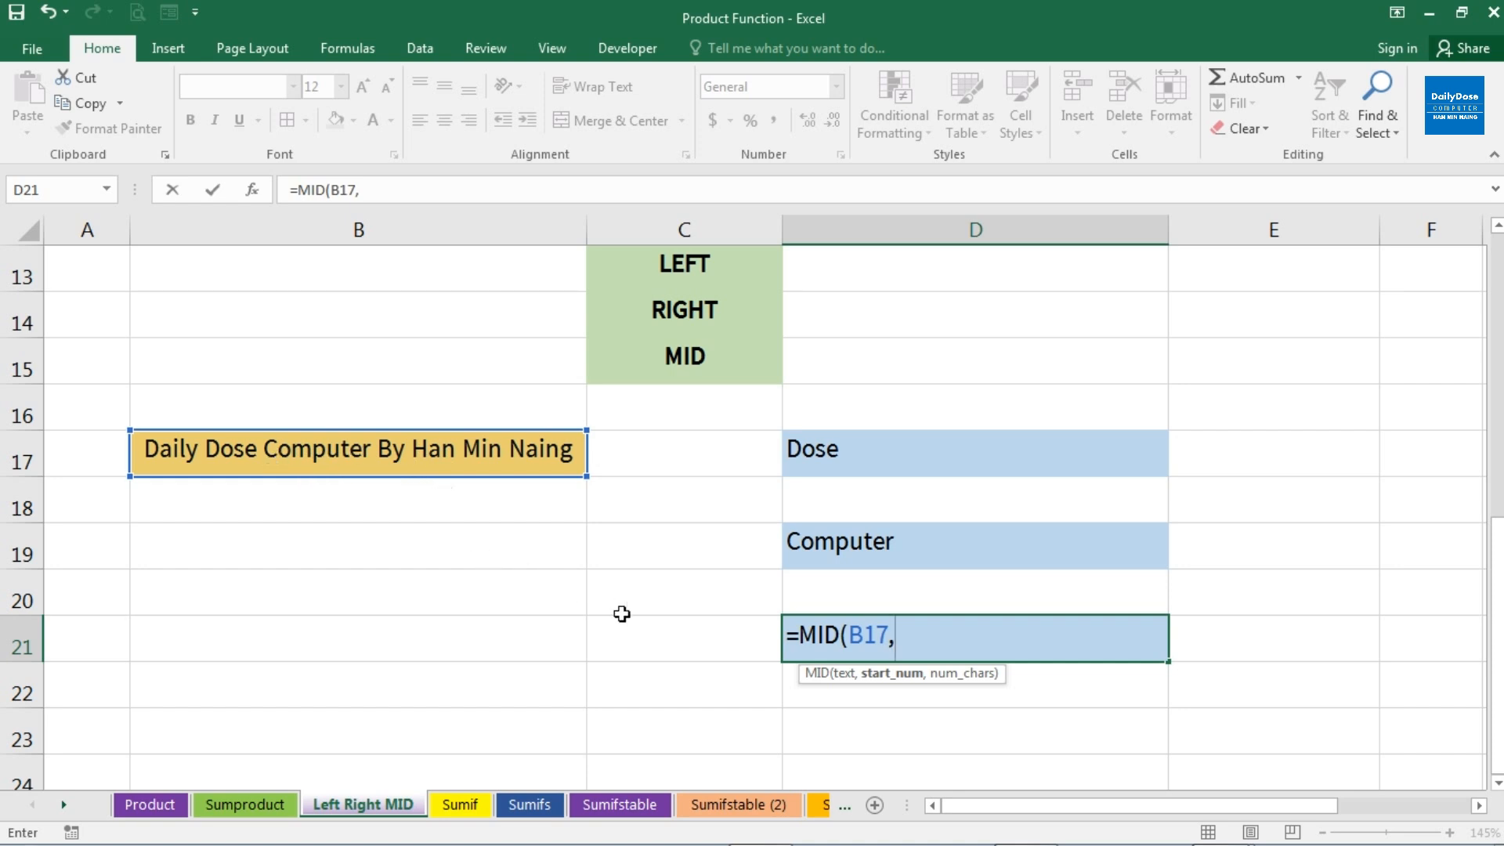
pyautogui.write('12,')
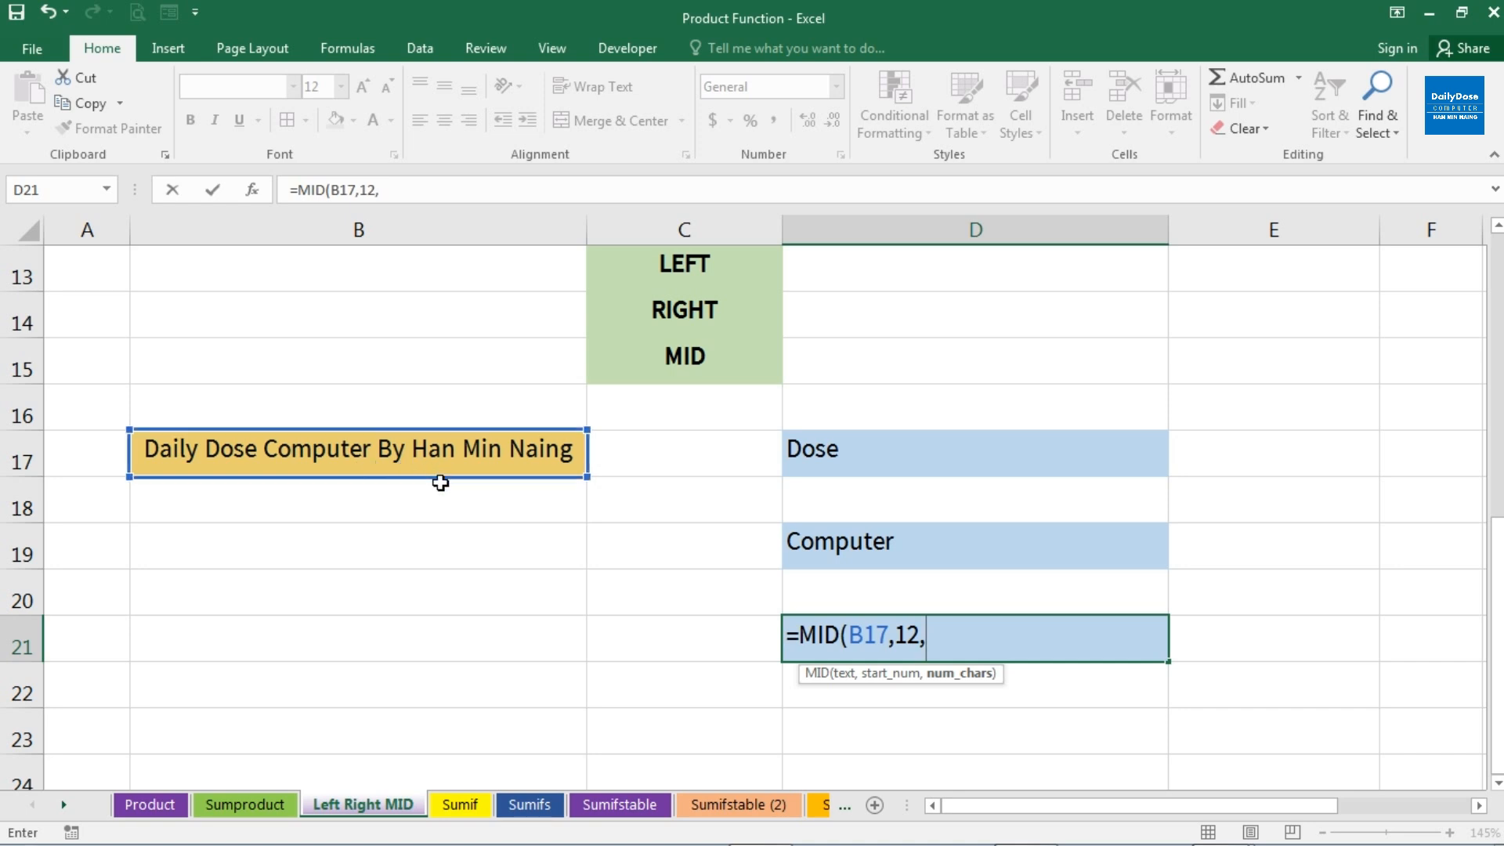
pyautogui.write('1')
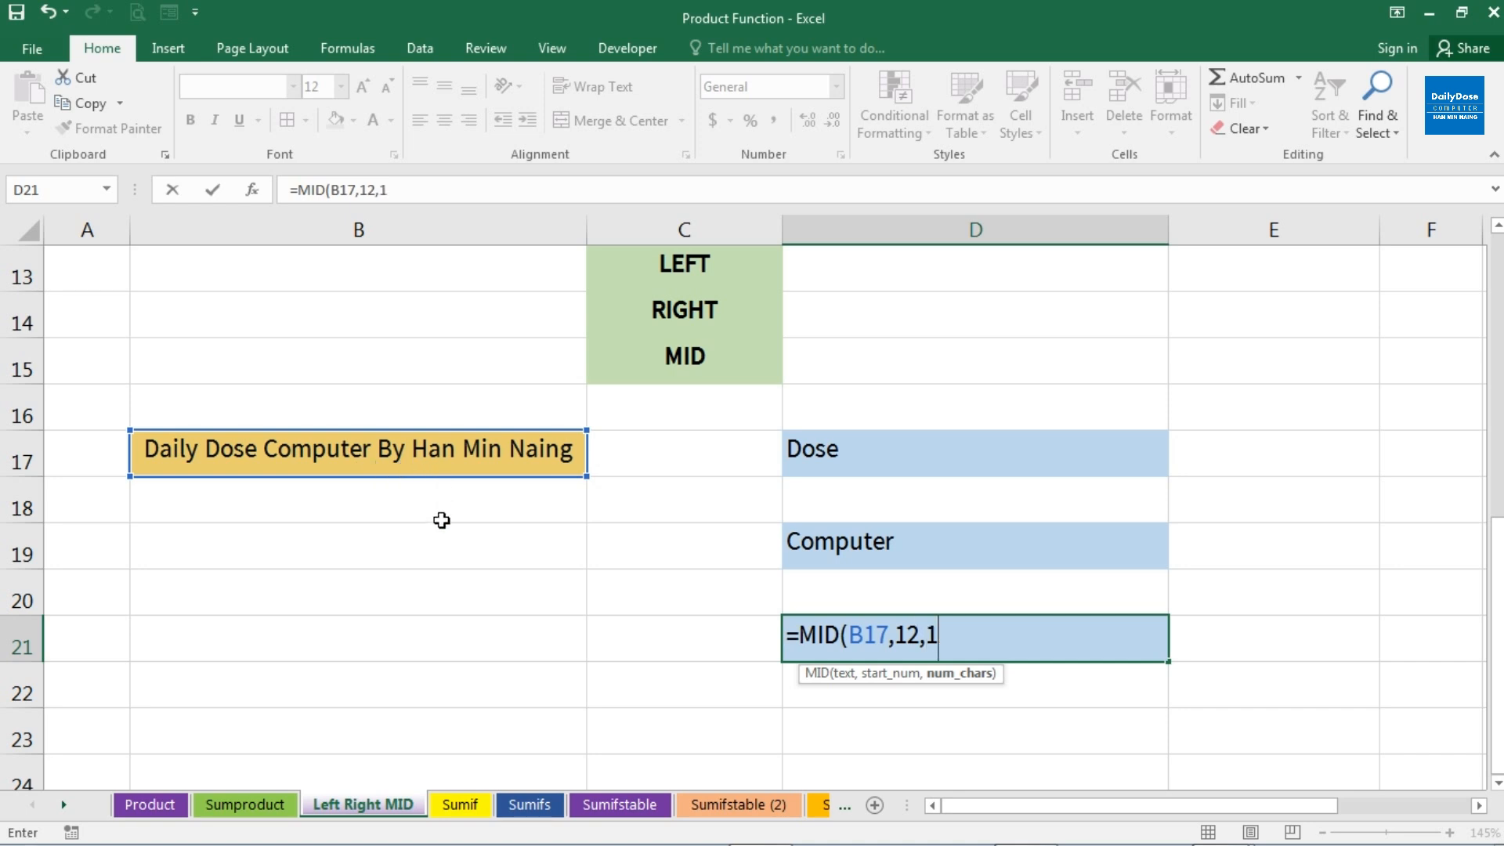
pyautogui.write('5)')
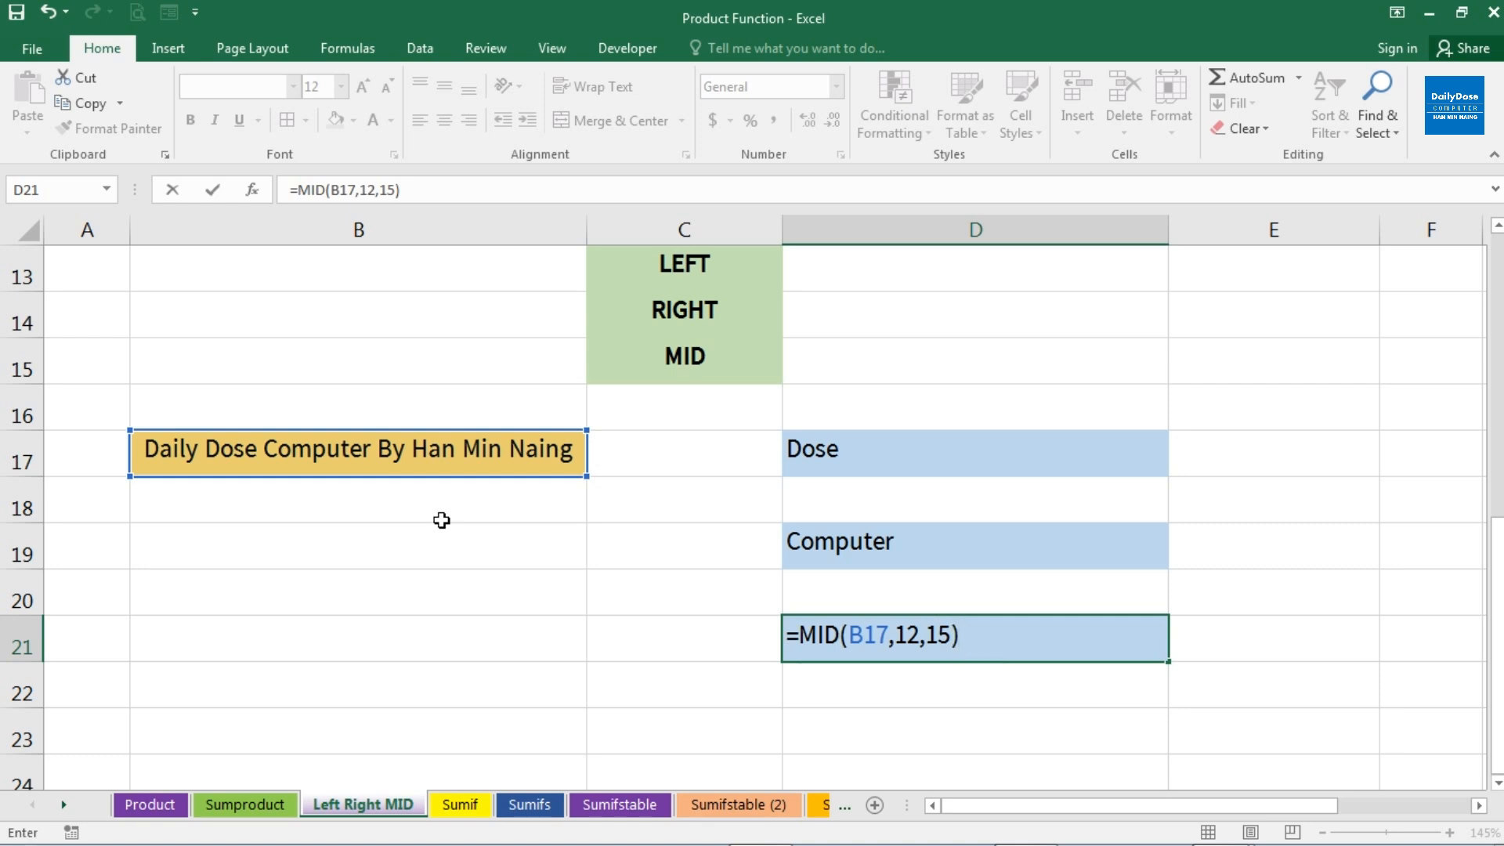
pyautogui.press('Return')
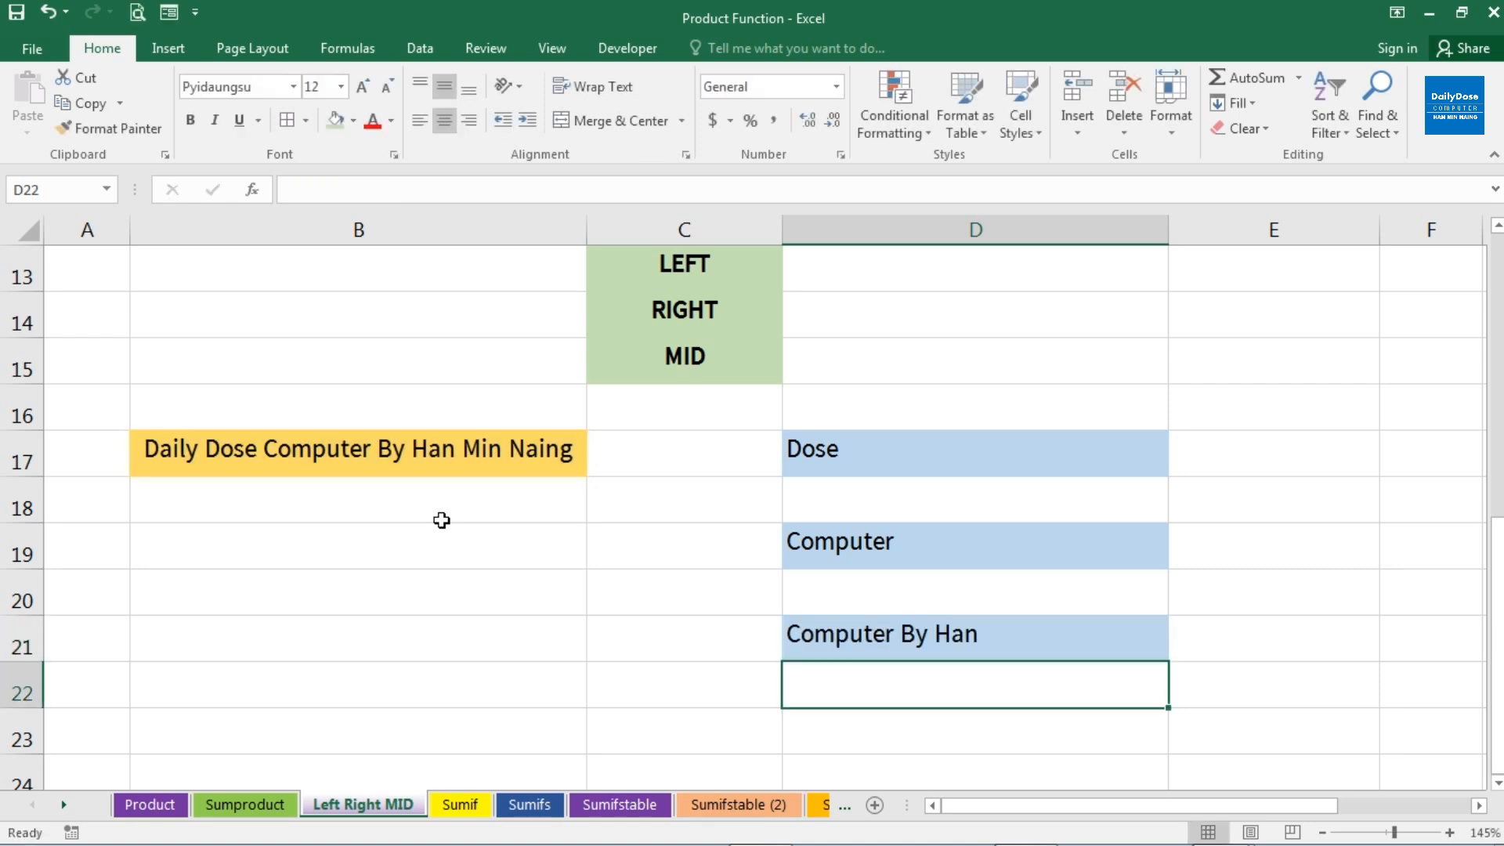
pyautogui.click(908, 646)
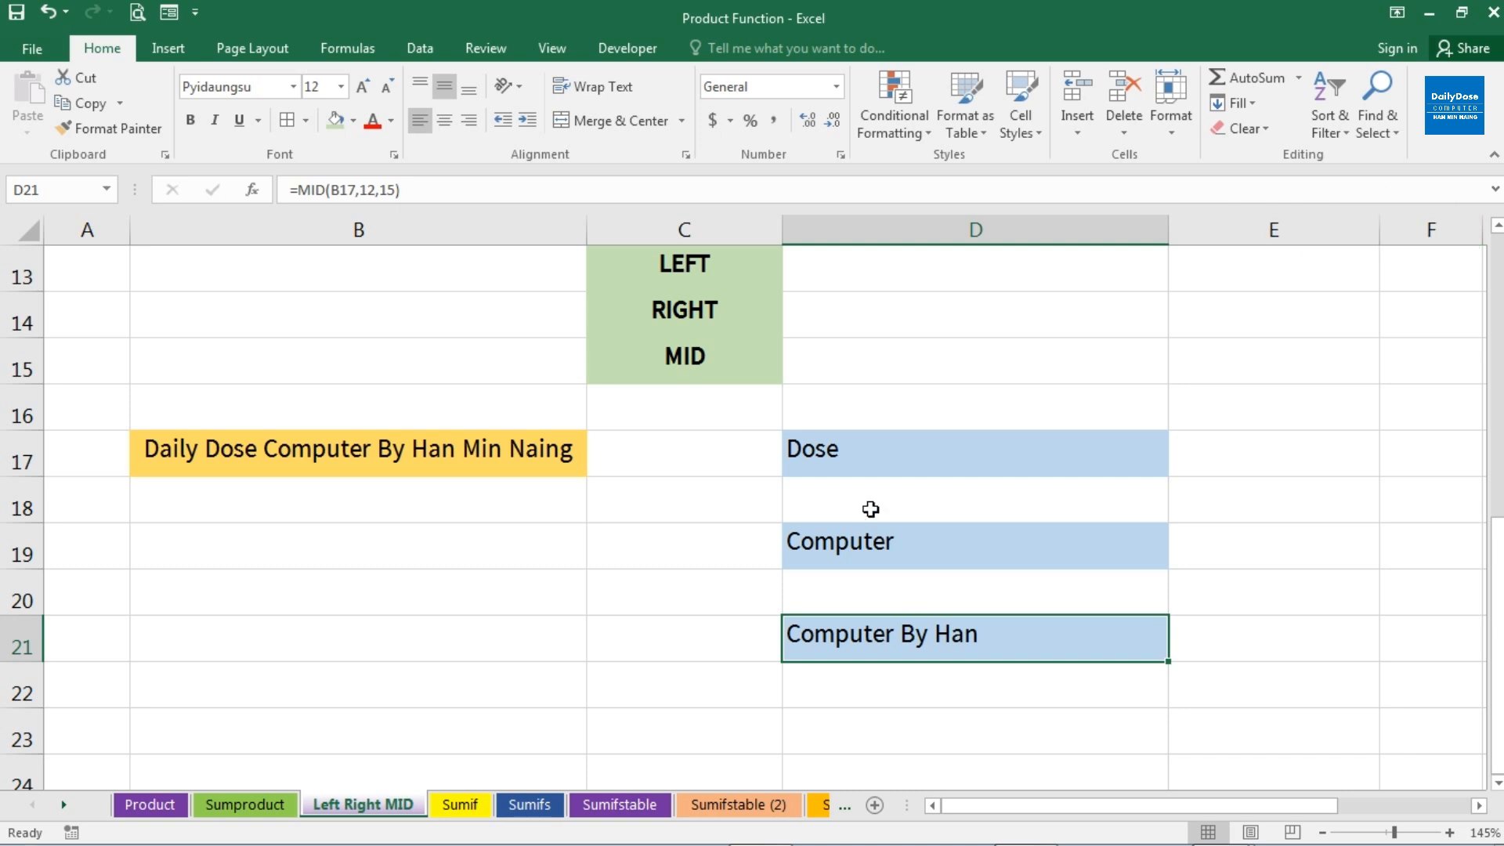
# Review the LEFT, RIGHT and MID labels in C13:C15 against the source text in B17 and the extracted results in D17:D21
pyautogui.click(694, 270)
pyautogui.click(704, 317)
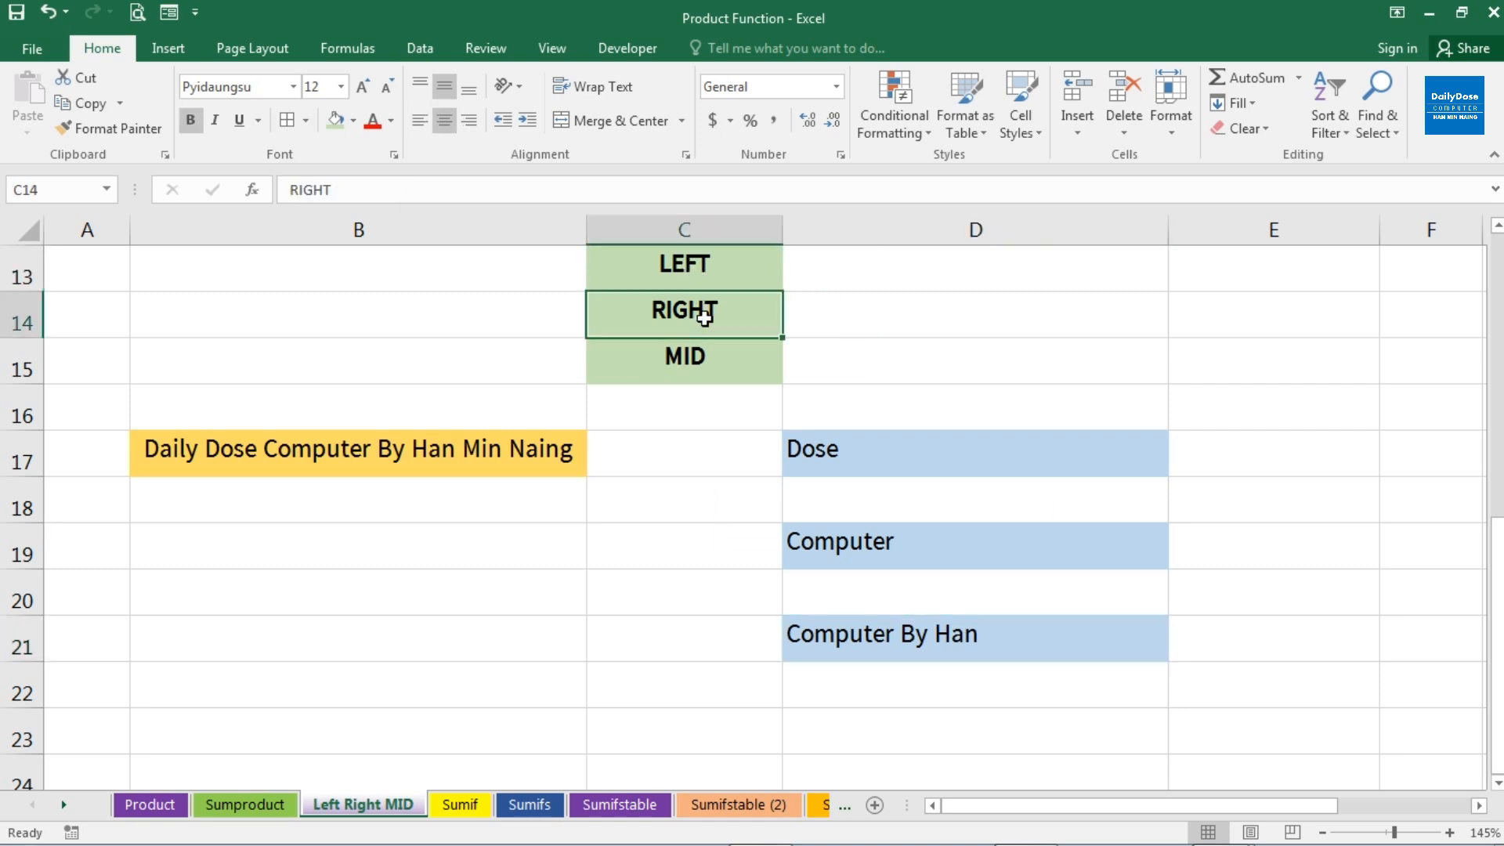
pyautogui.click(712, 362)
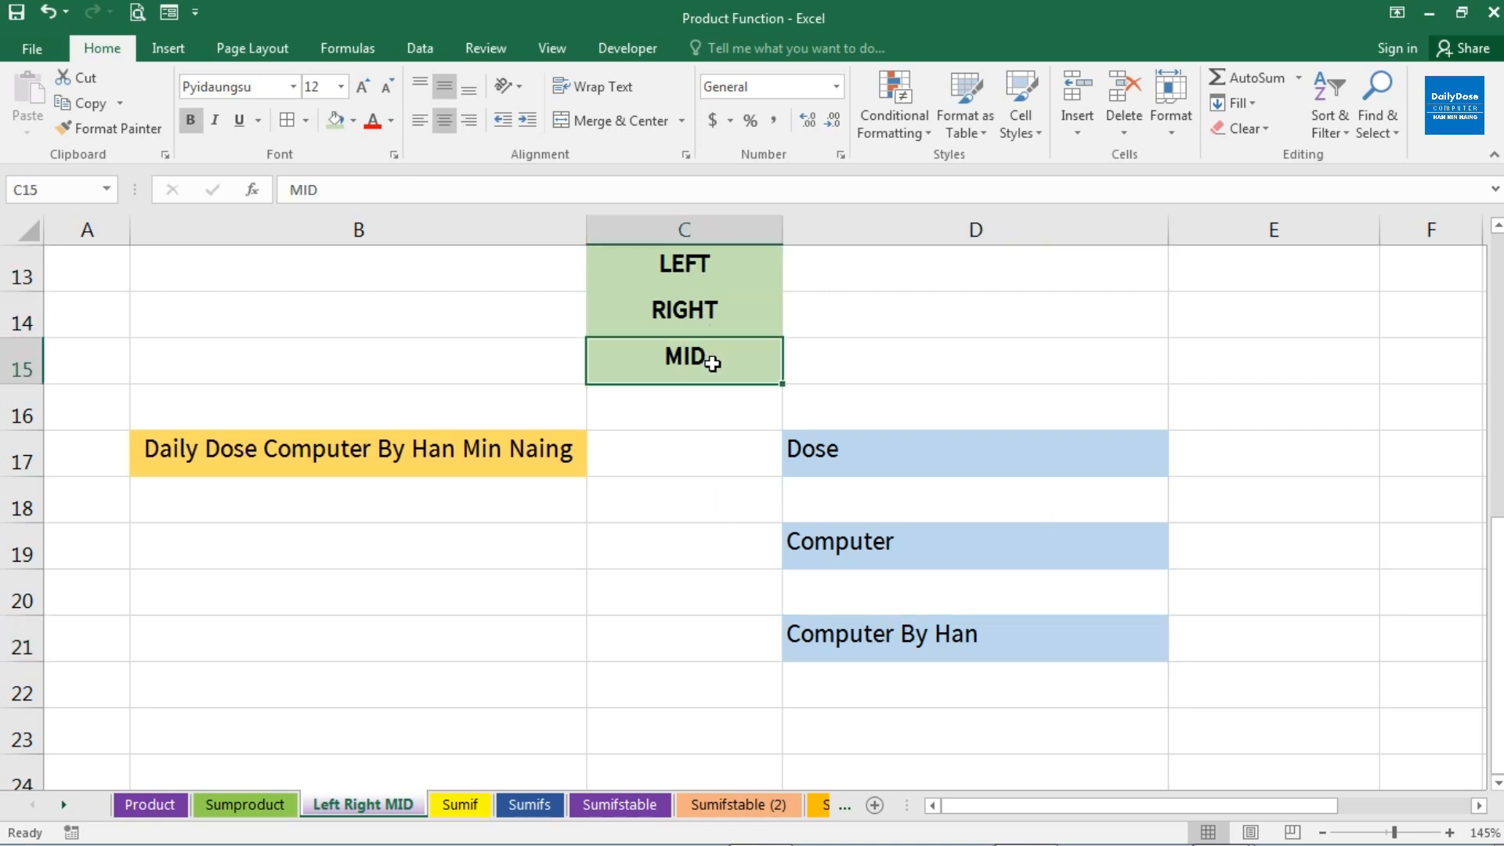
pyautogui.click(724, 272)
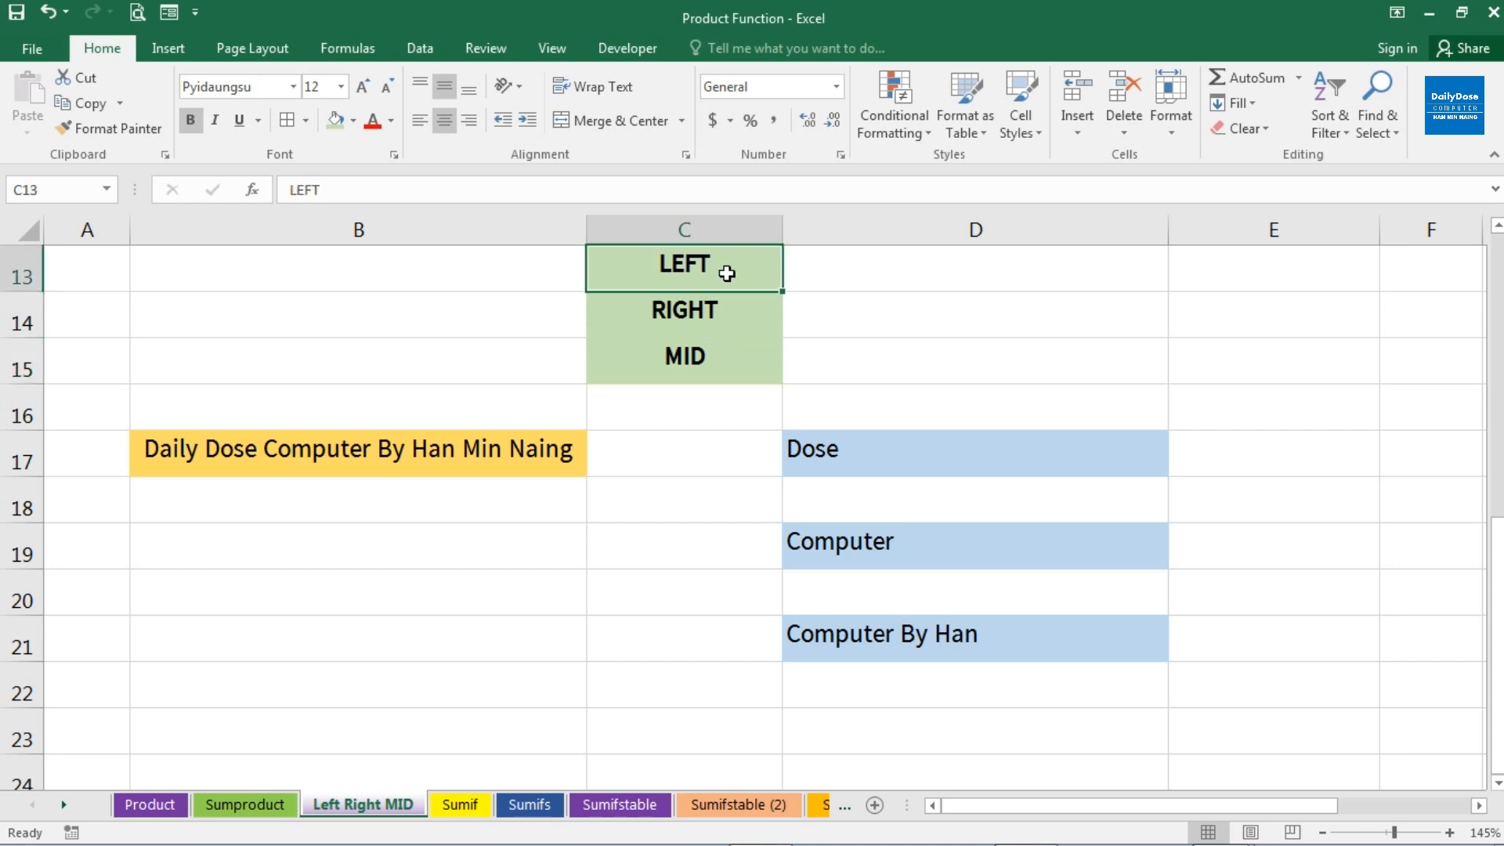
pyautogui.click(495, 455)
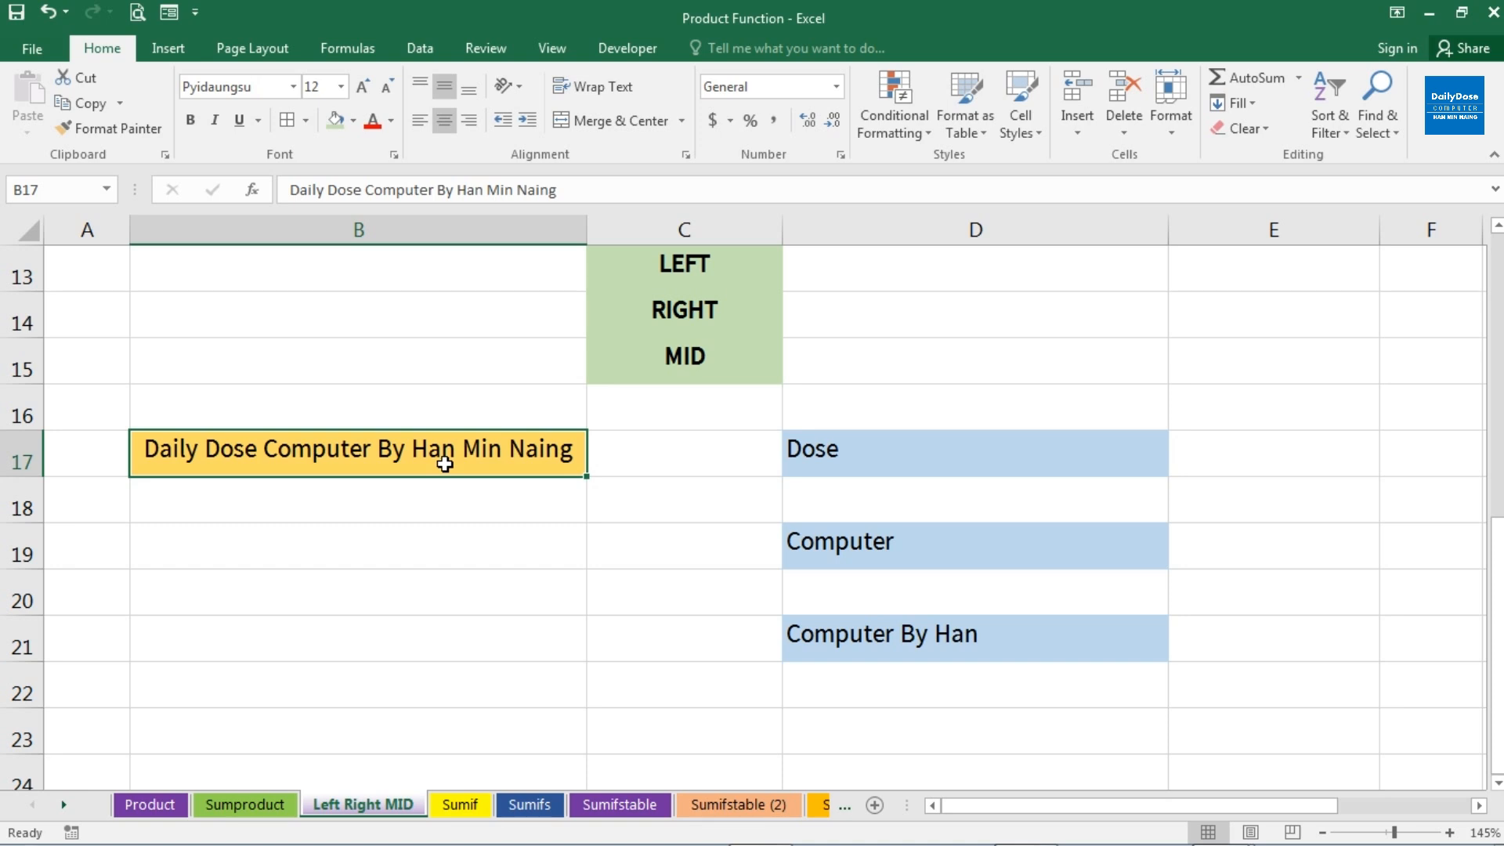
pyautogui.click(649, 325)
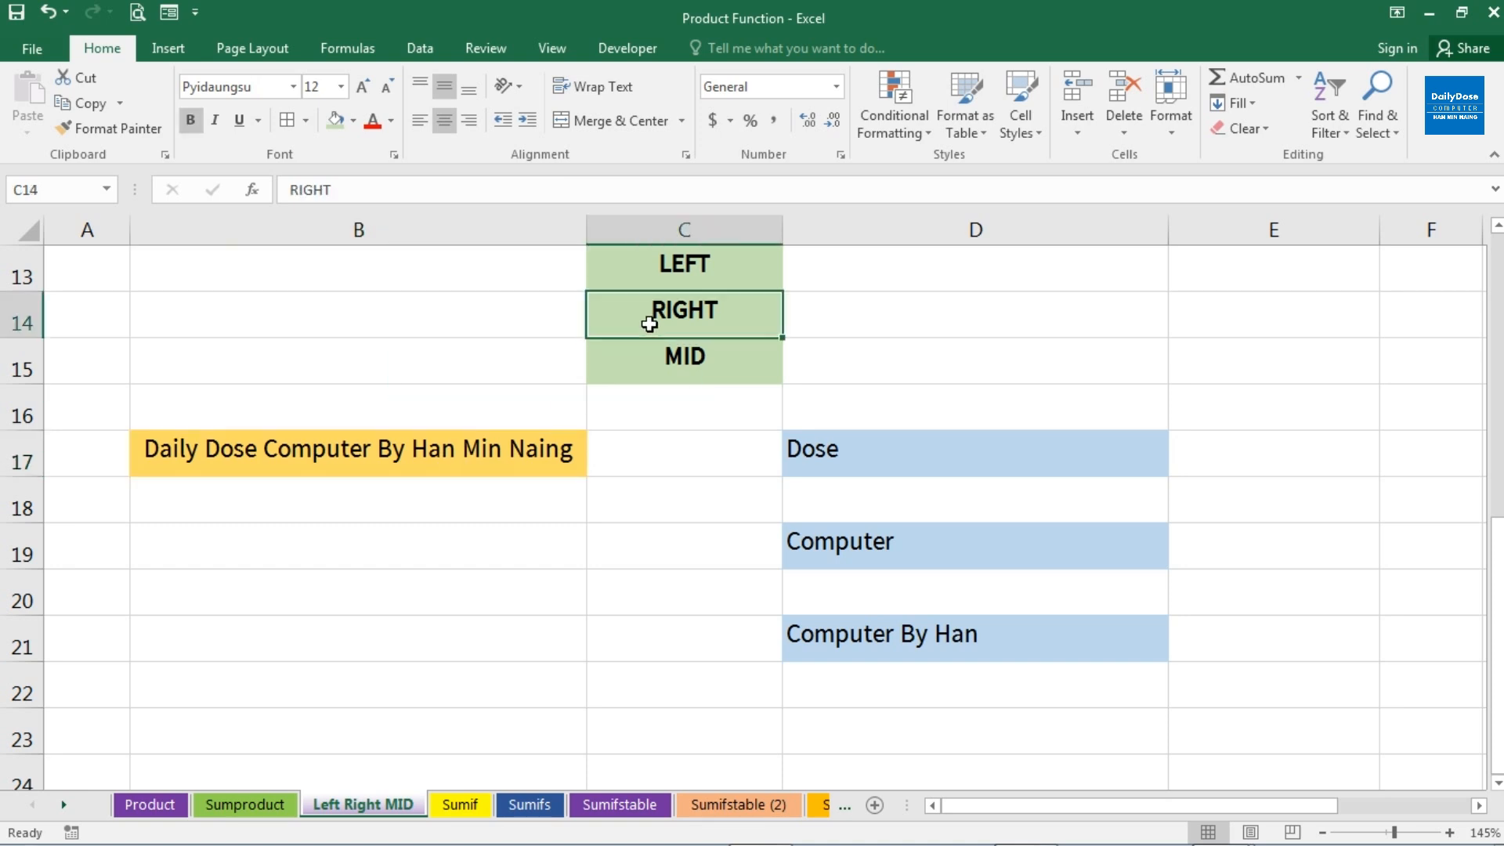
pyautogui.click(543, 453)
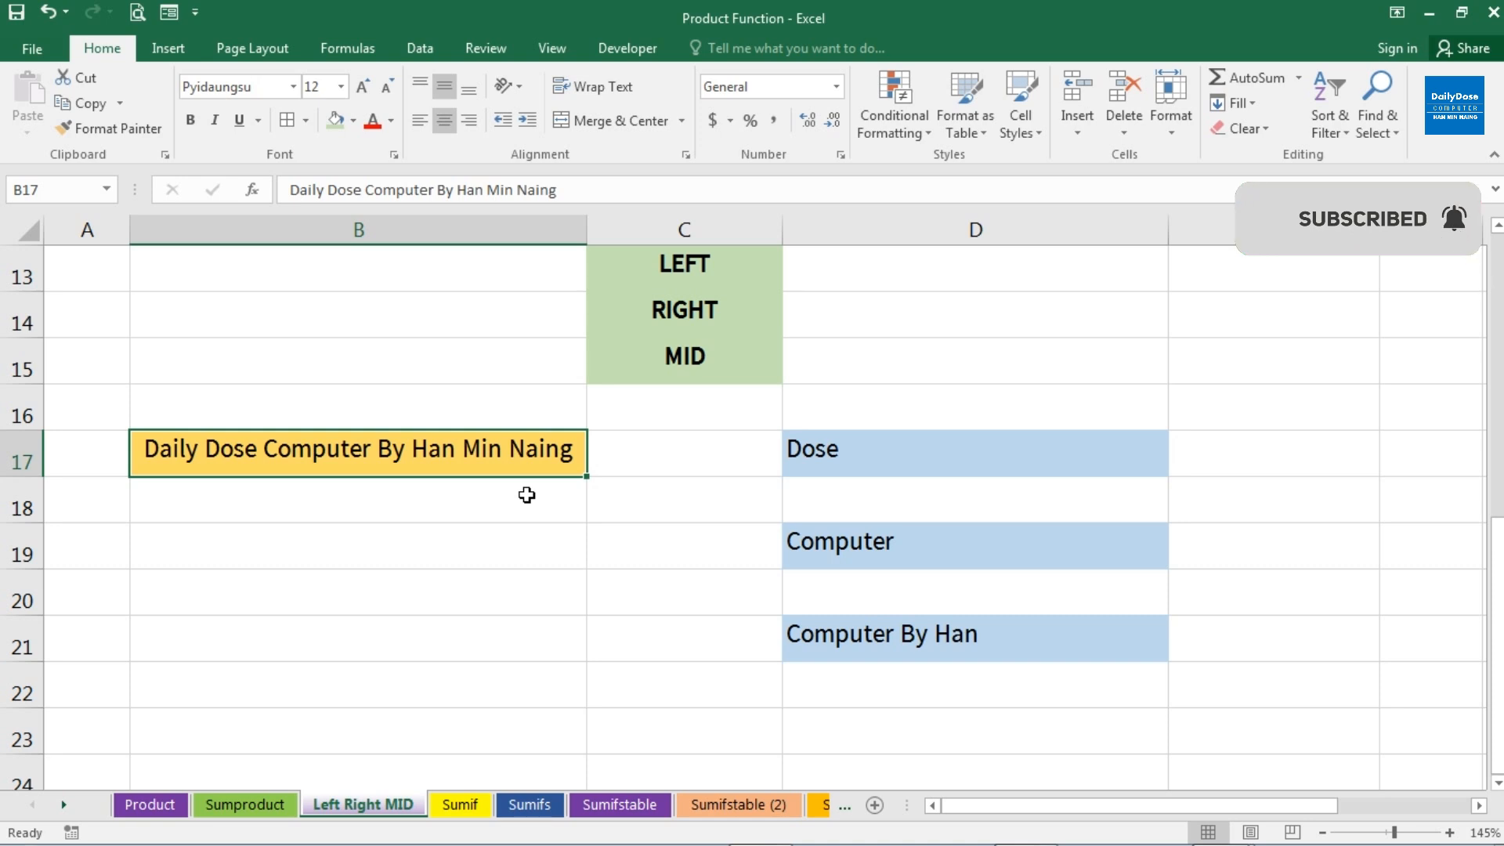
pyautogui.click(759, 361)
pyautogui.click(479, 462)
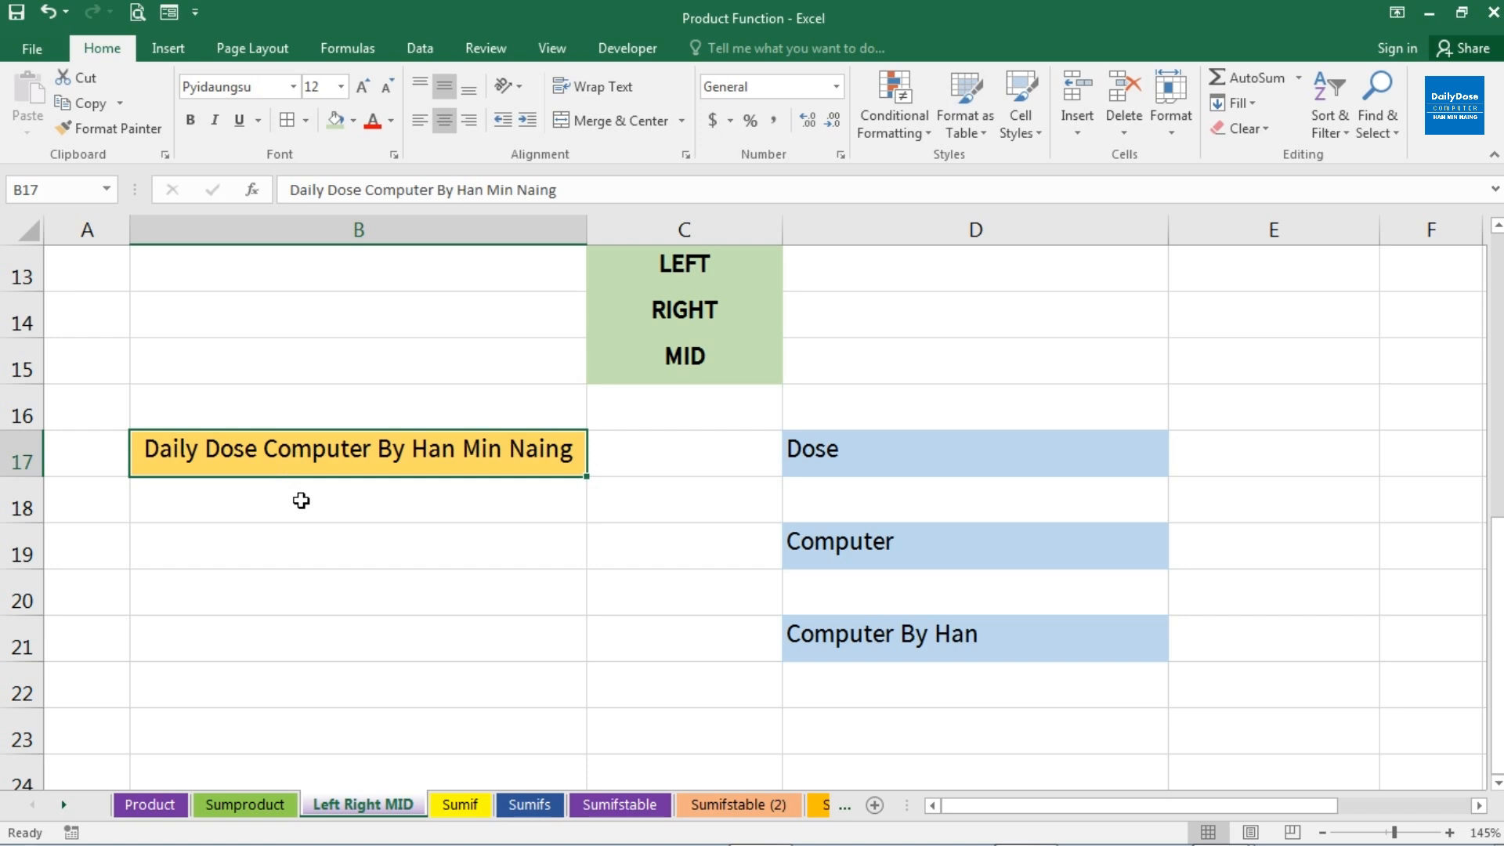
pyautogui.moveTo(866, 453); pyautogui.dragTo(871, 627)
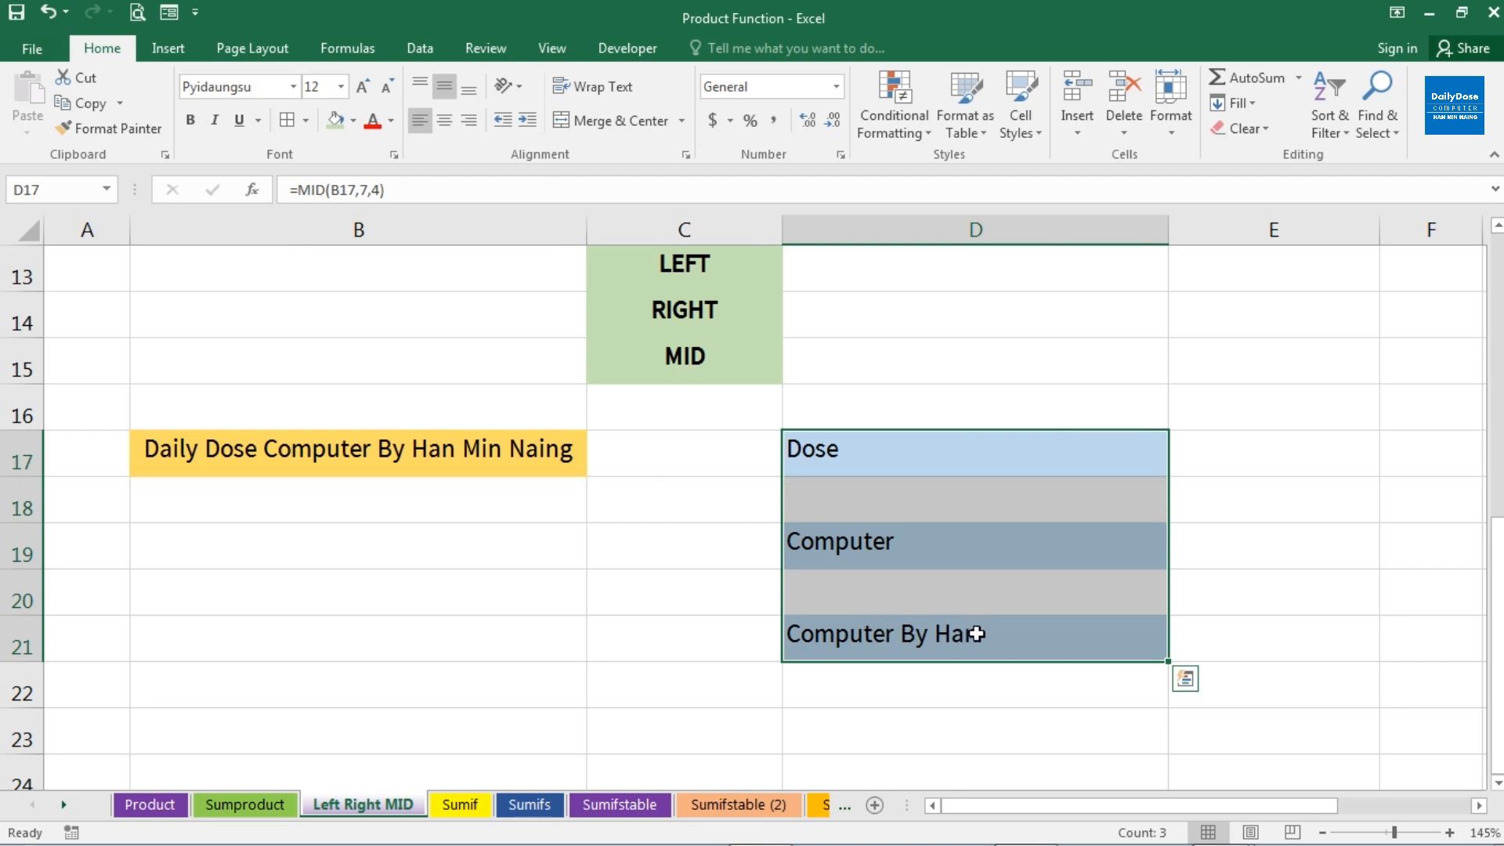
pyautogui.click(994, 642)
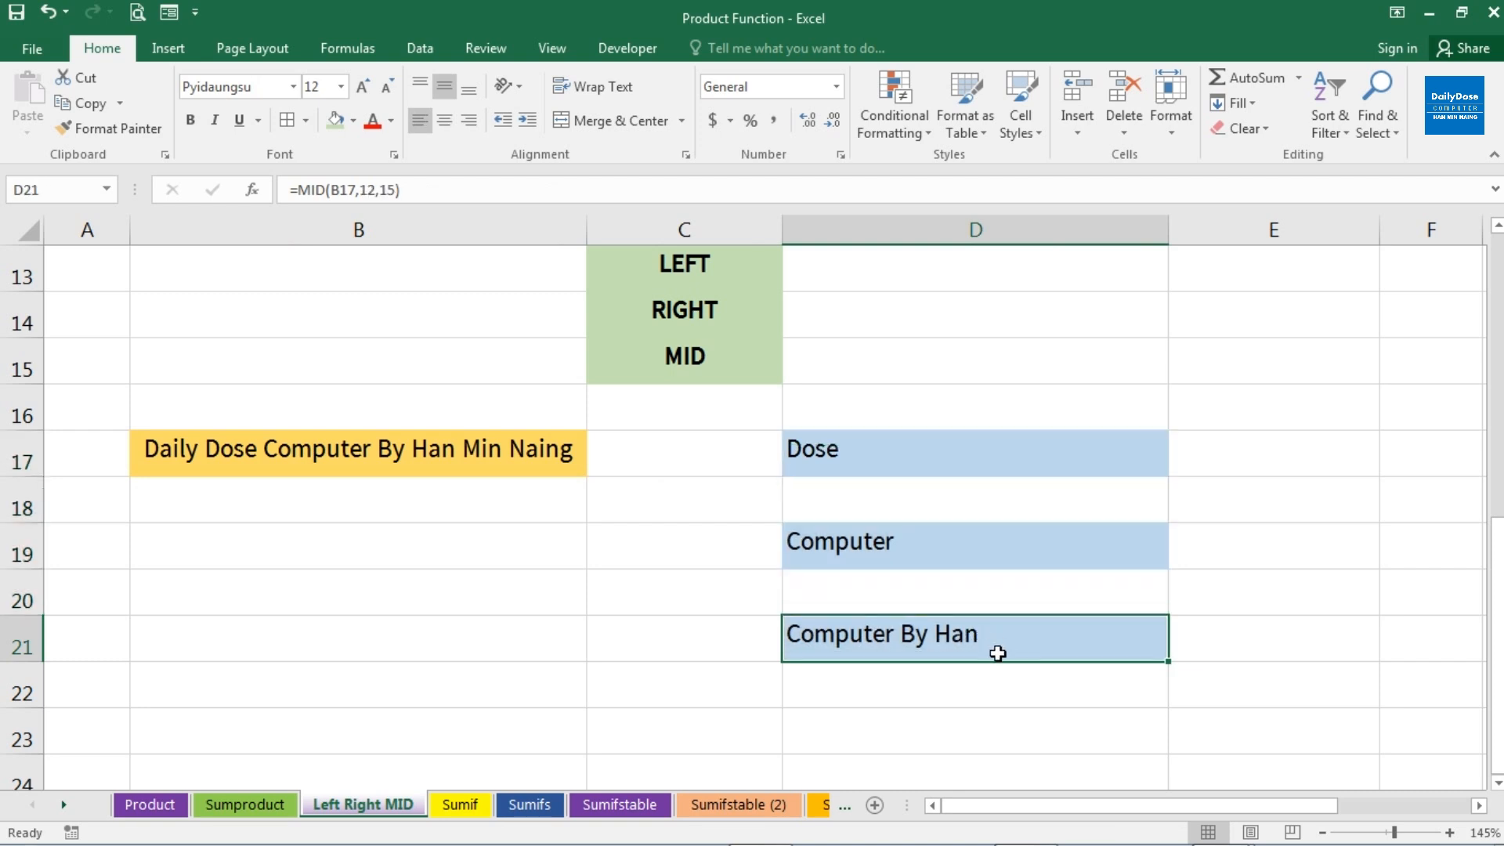